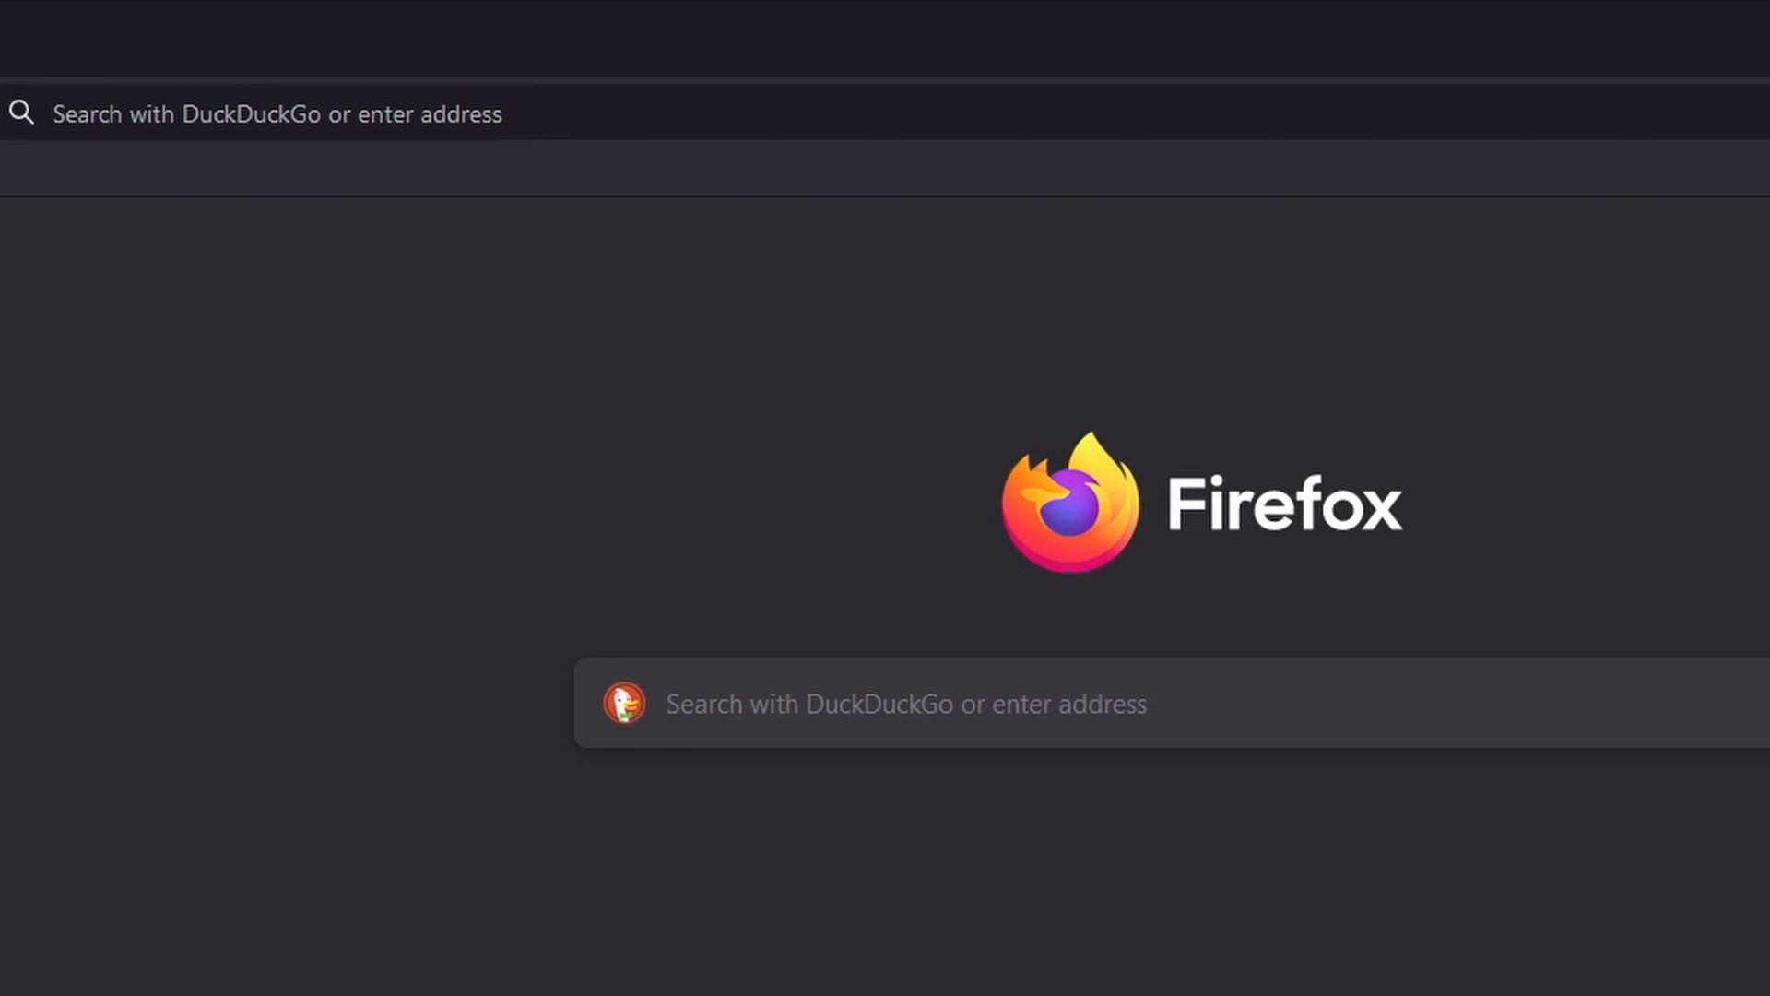
Step: Open kali.org, go to the Virtual Machines downloads and highlight the default credentials of the pre-built images
click(249, 94)
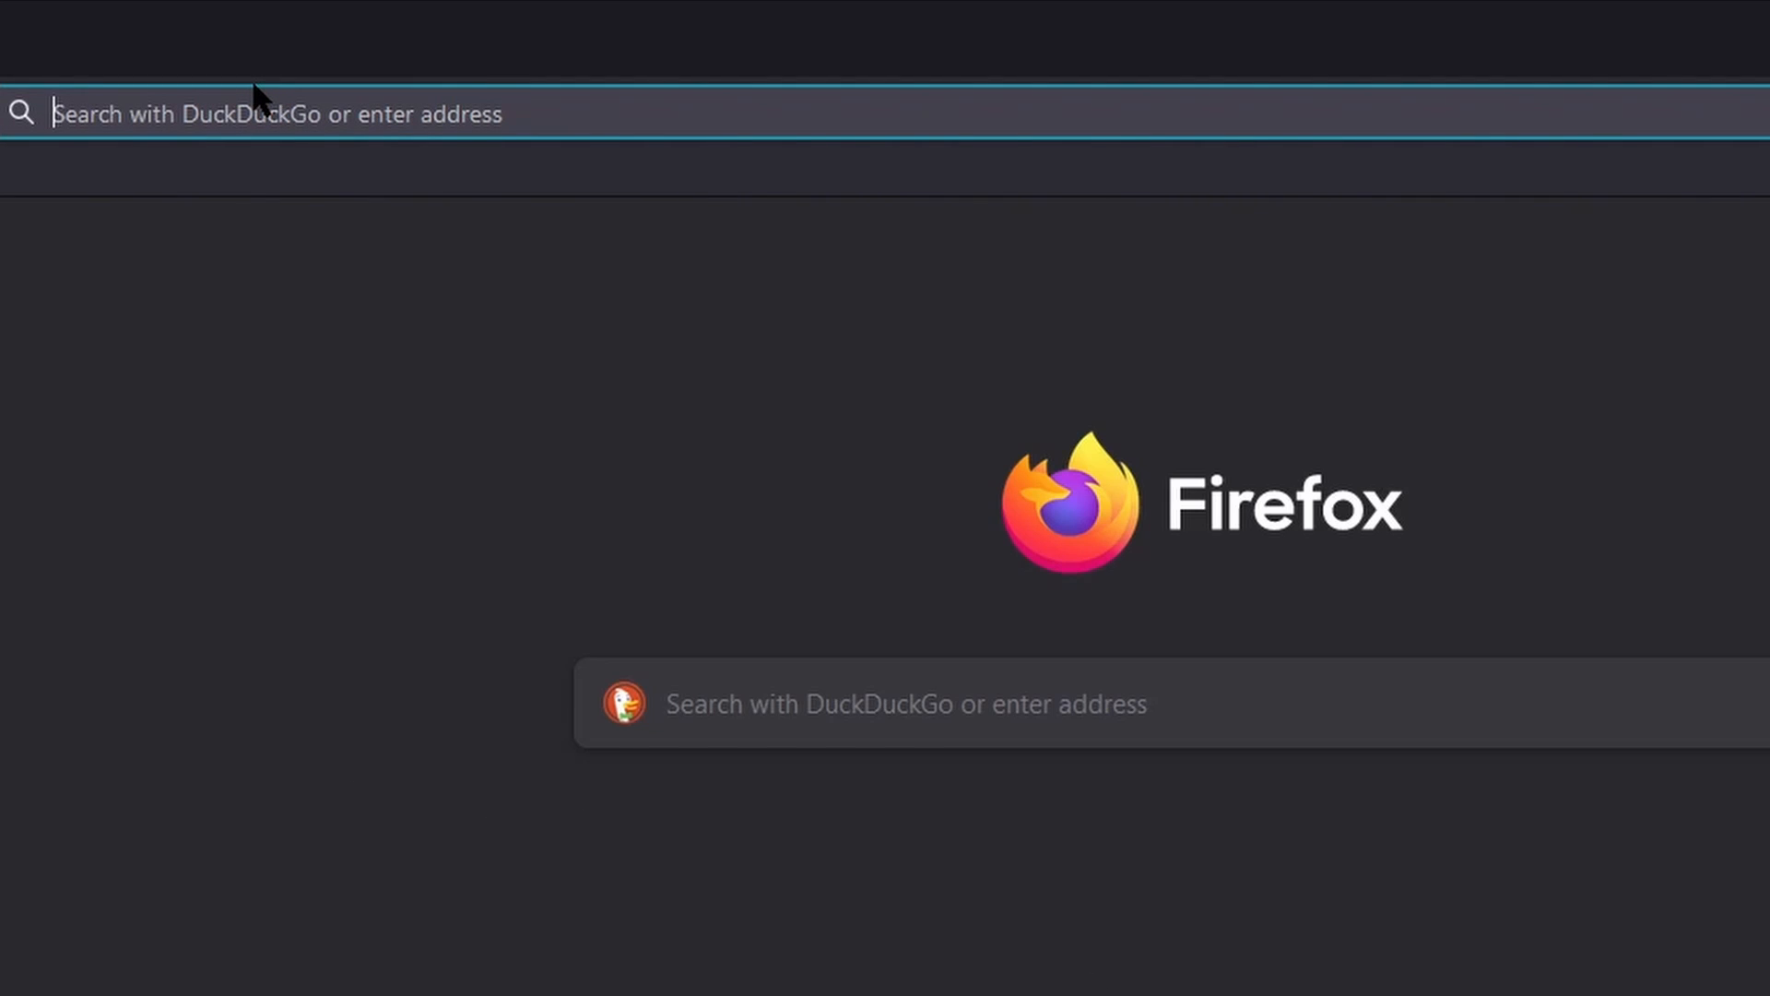
text(kali.)
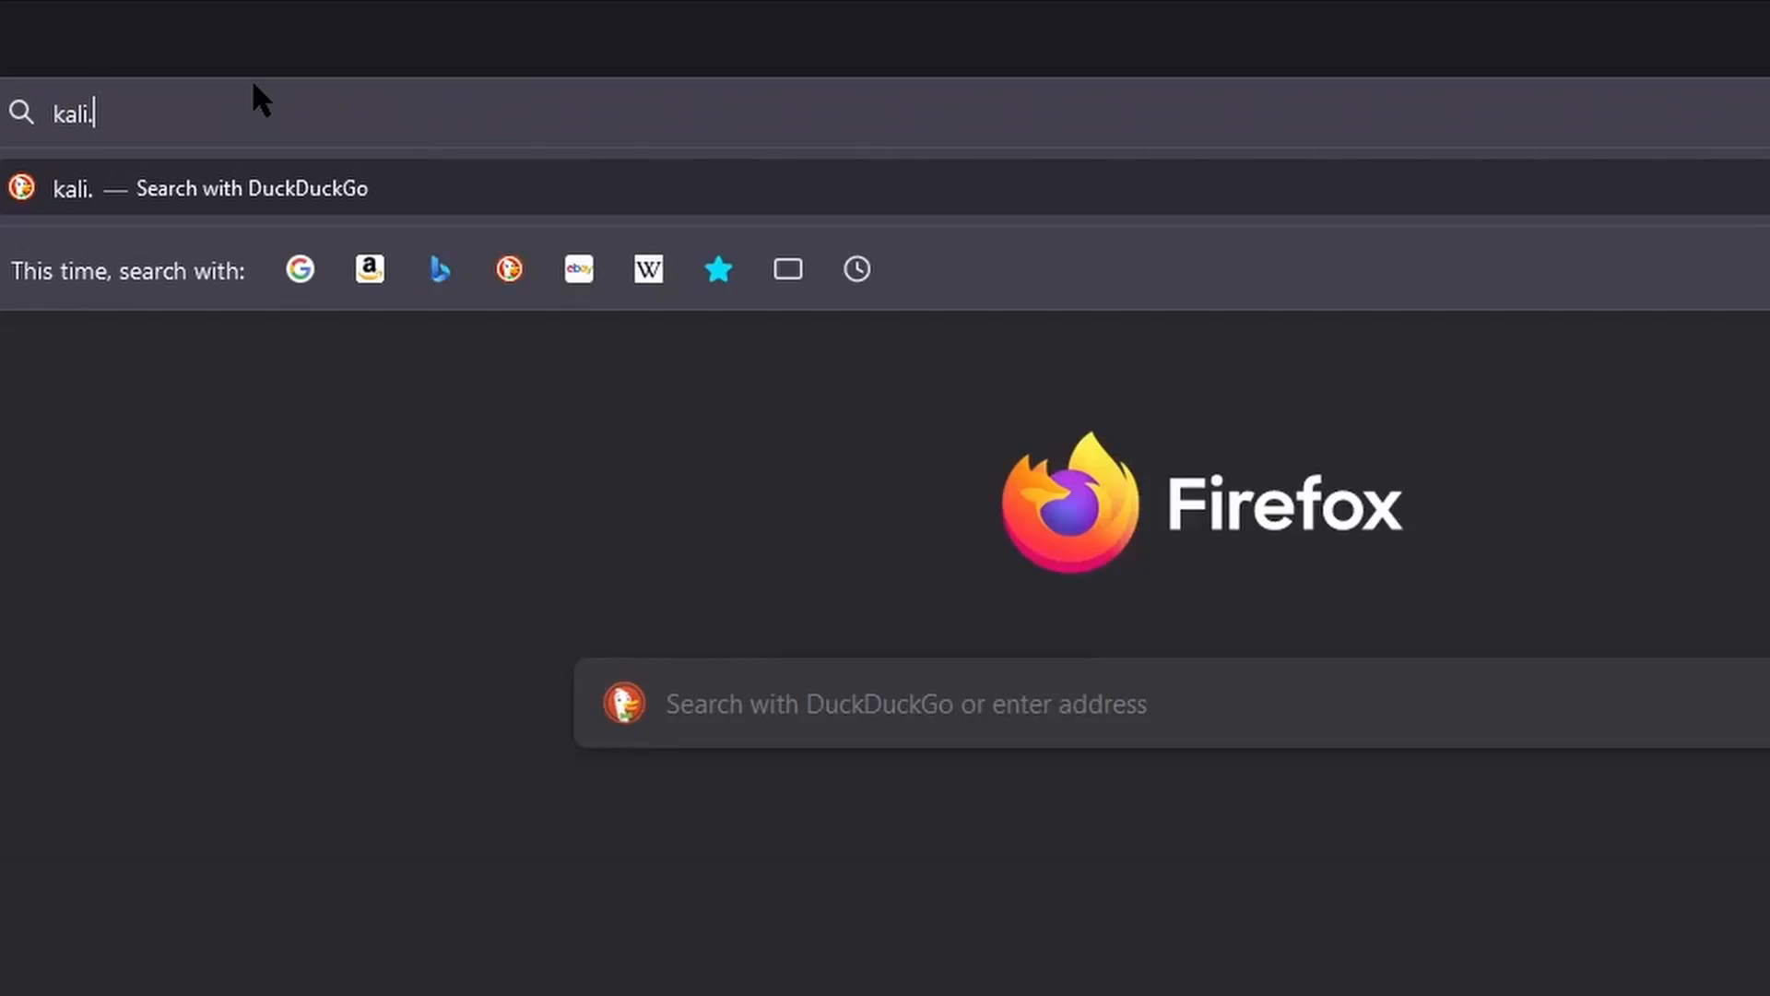
text(org)
key(Return)
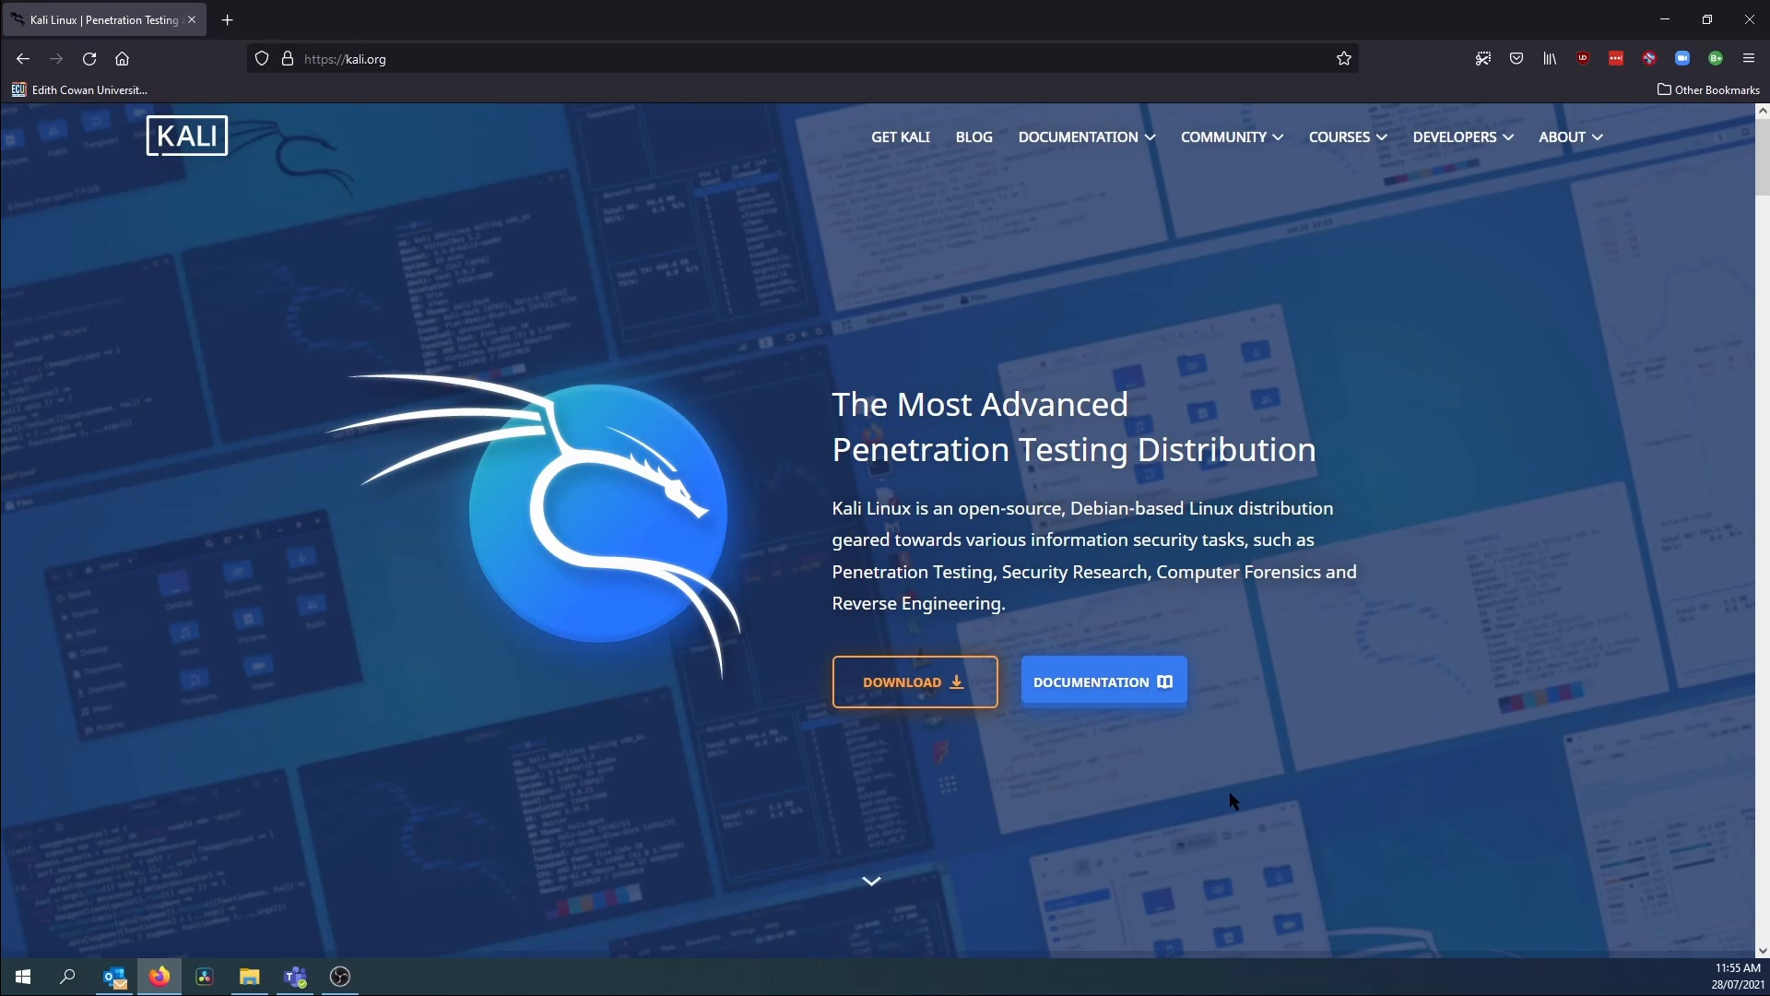
click(911, 698)
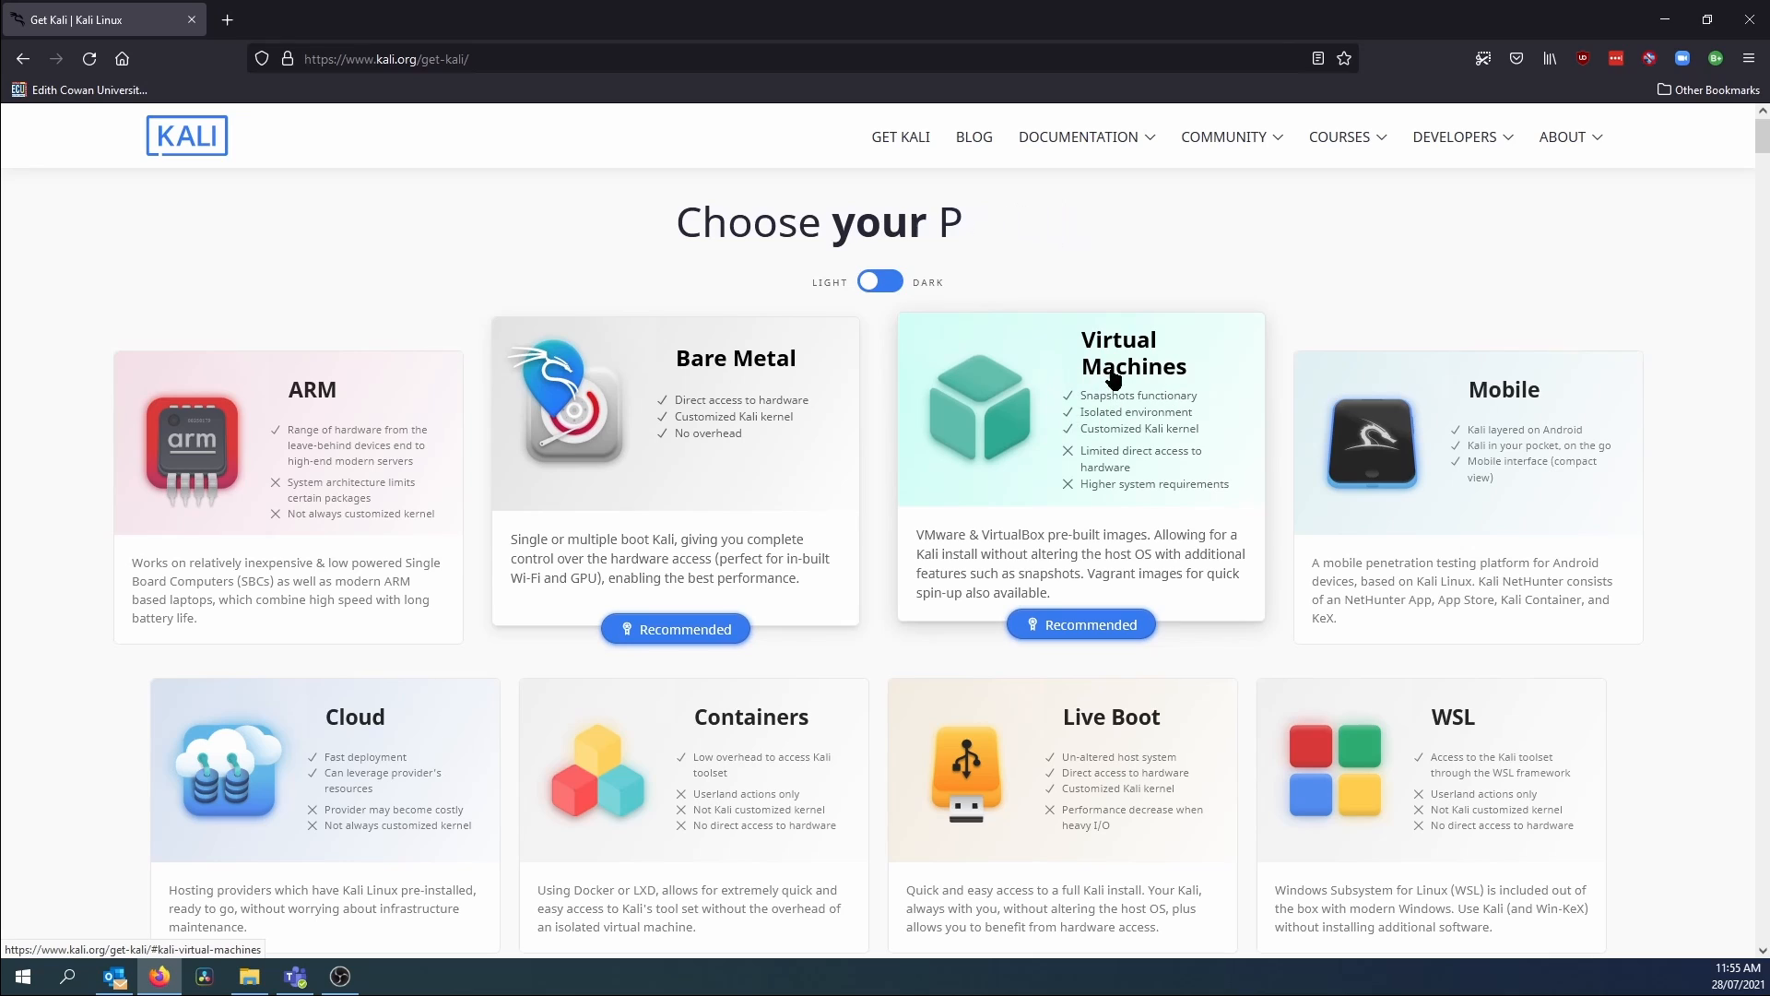
click(1074, 516)
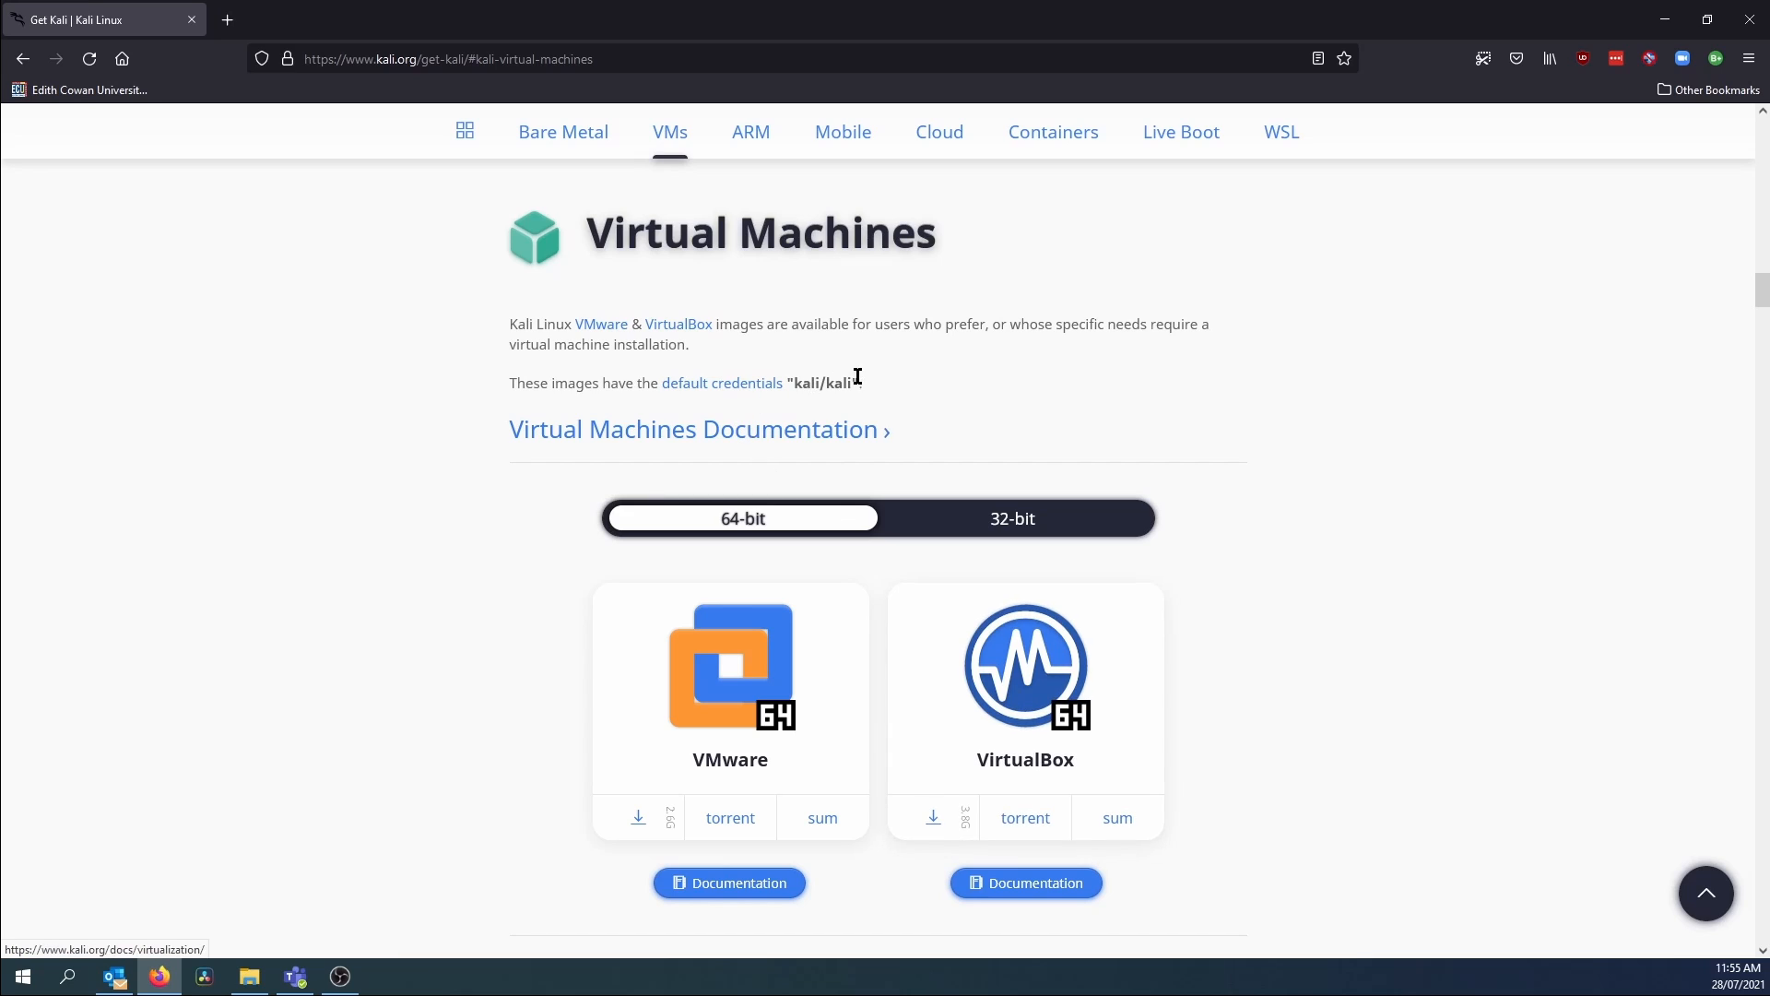
drag(874, 385, 777, 387)
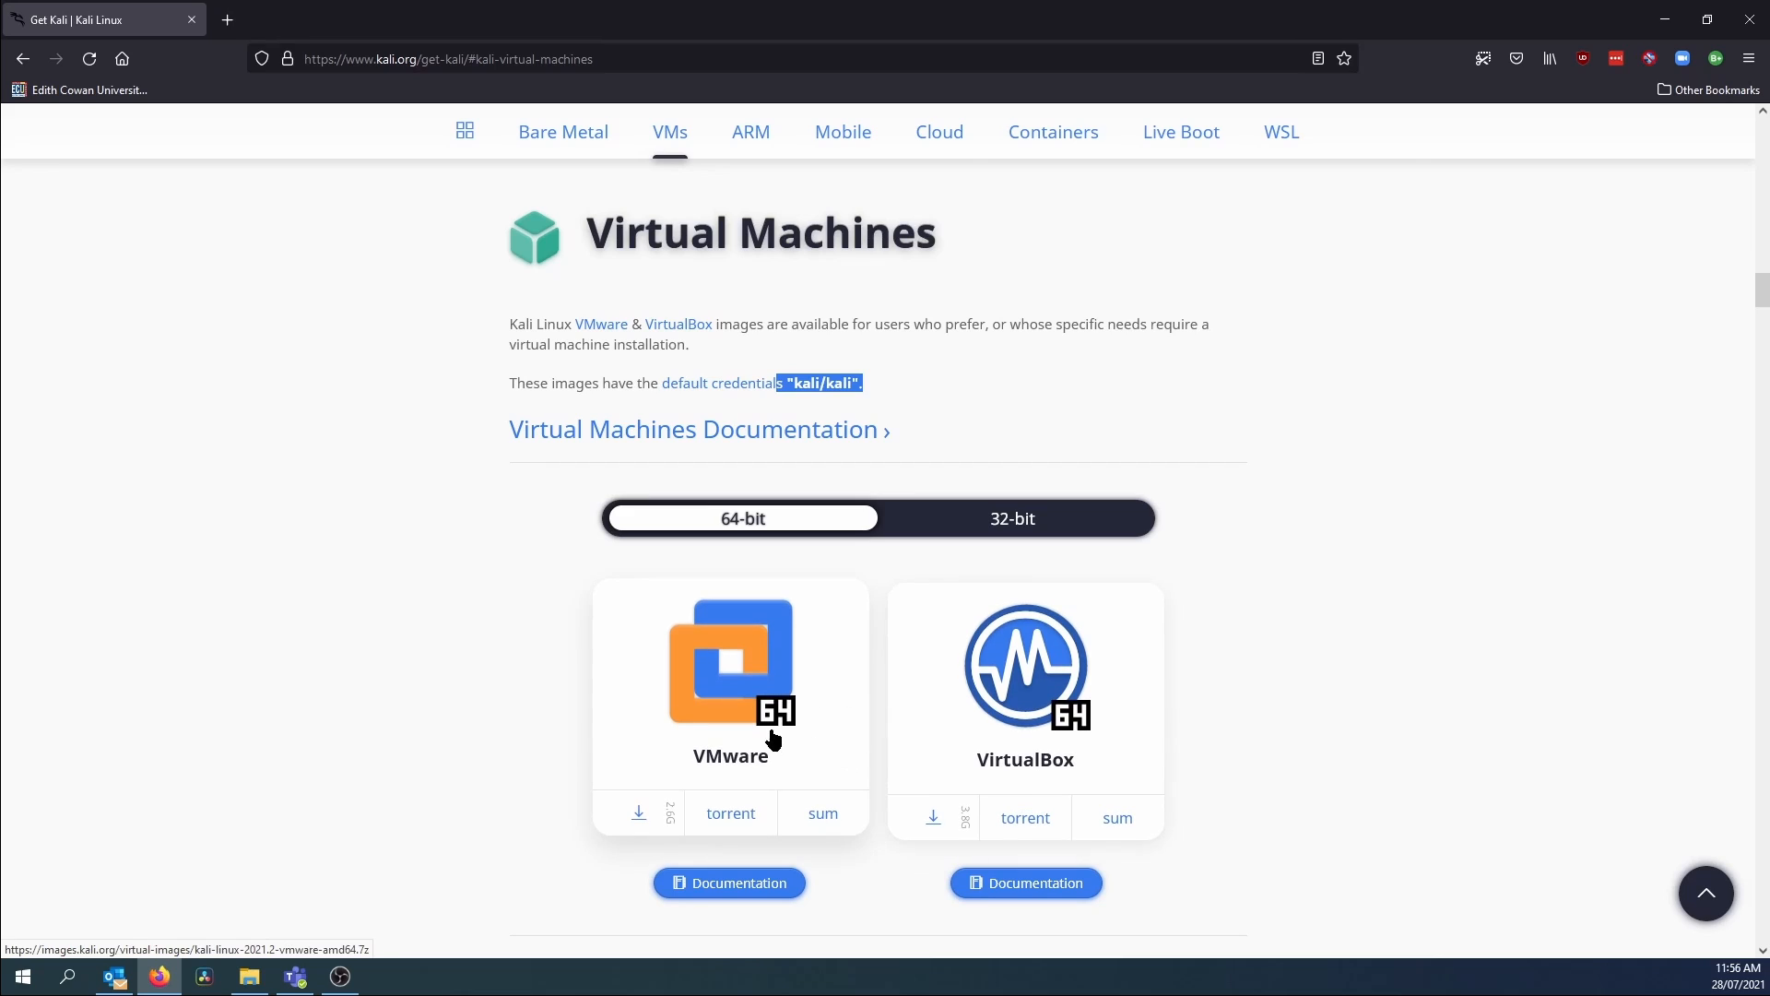
Step: Download the 64-bit VirtualBox image and save it as kali-linux-2021.2-virtualbox-amd64.ova on the Data (E:) drive
click(934, 821)
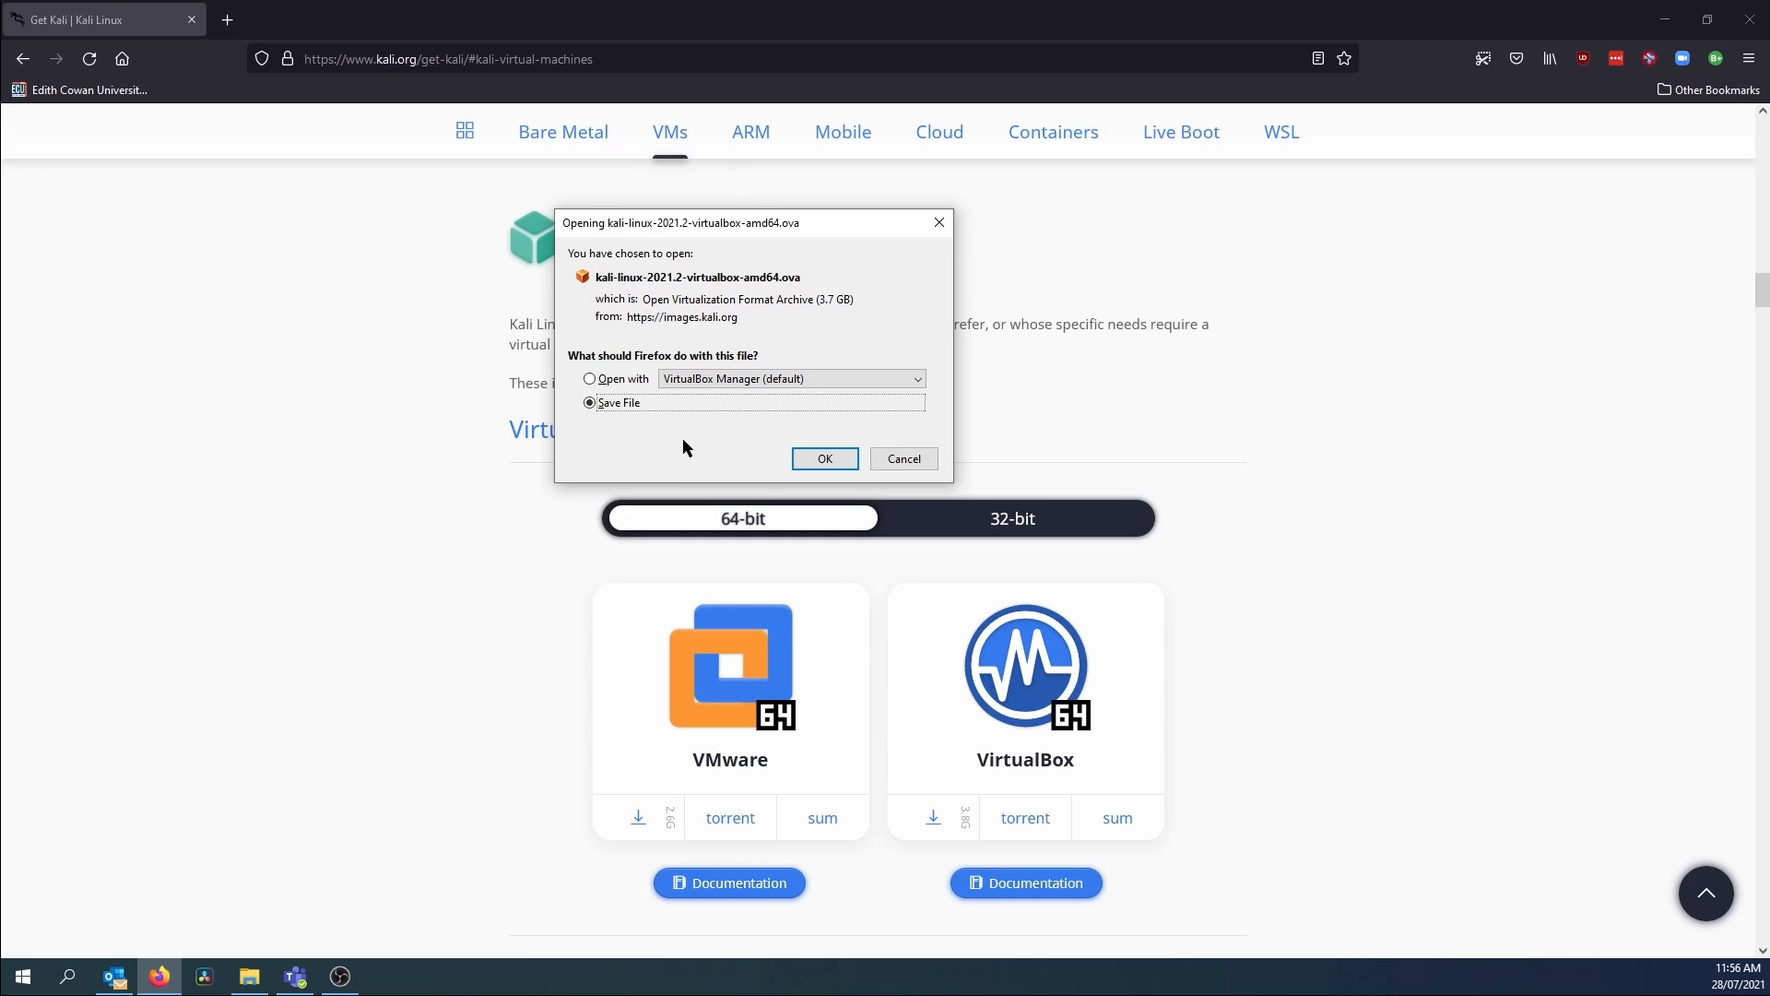
click(807, 465)
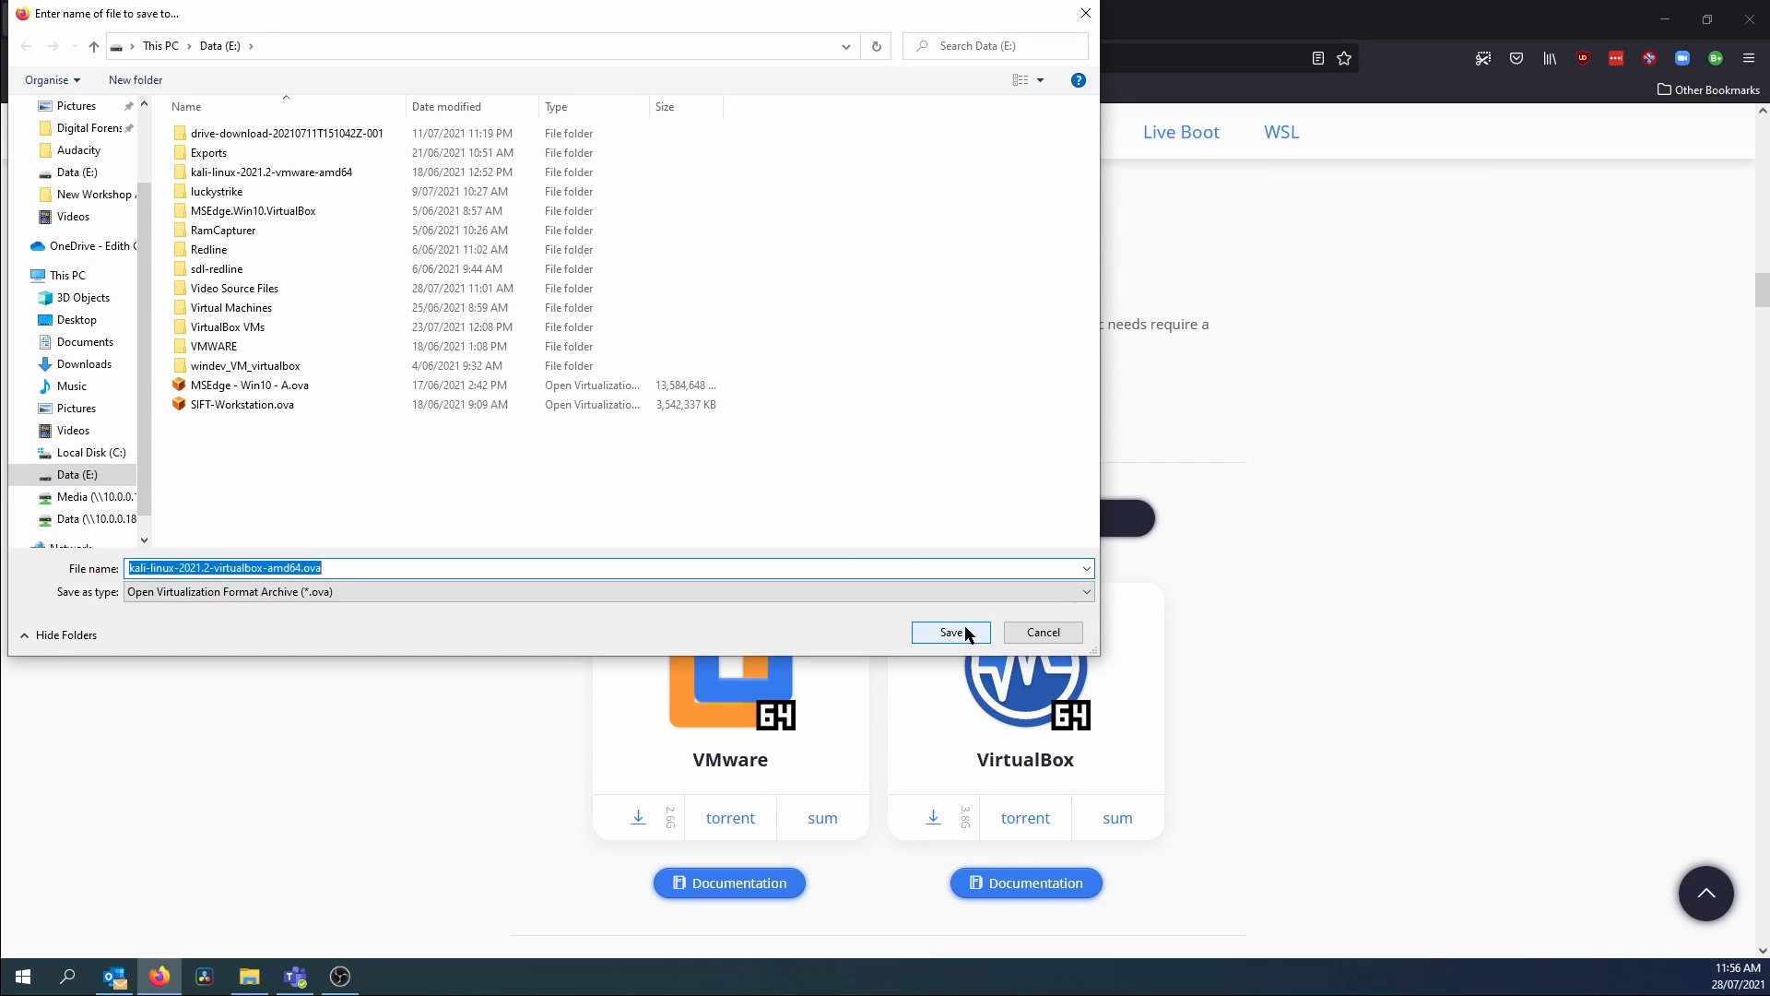
click(314, 567)
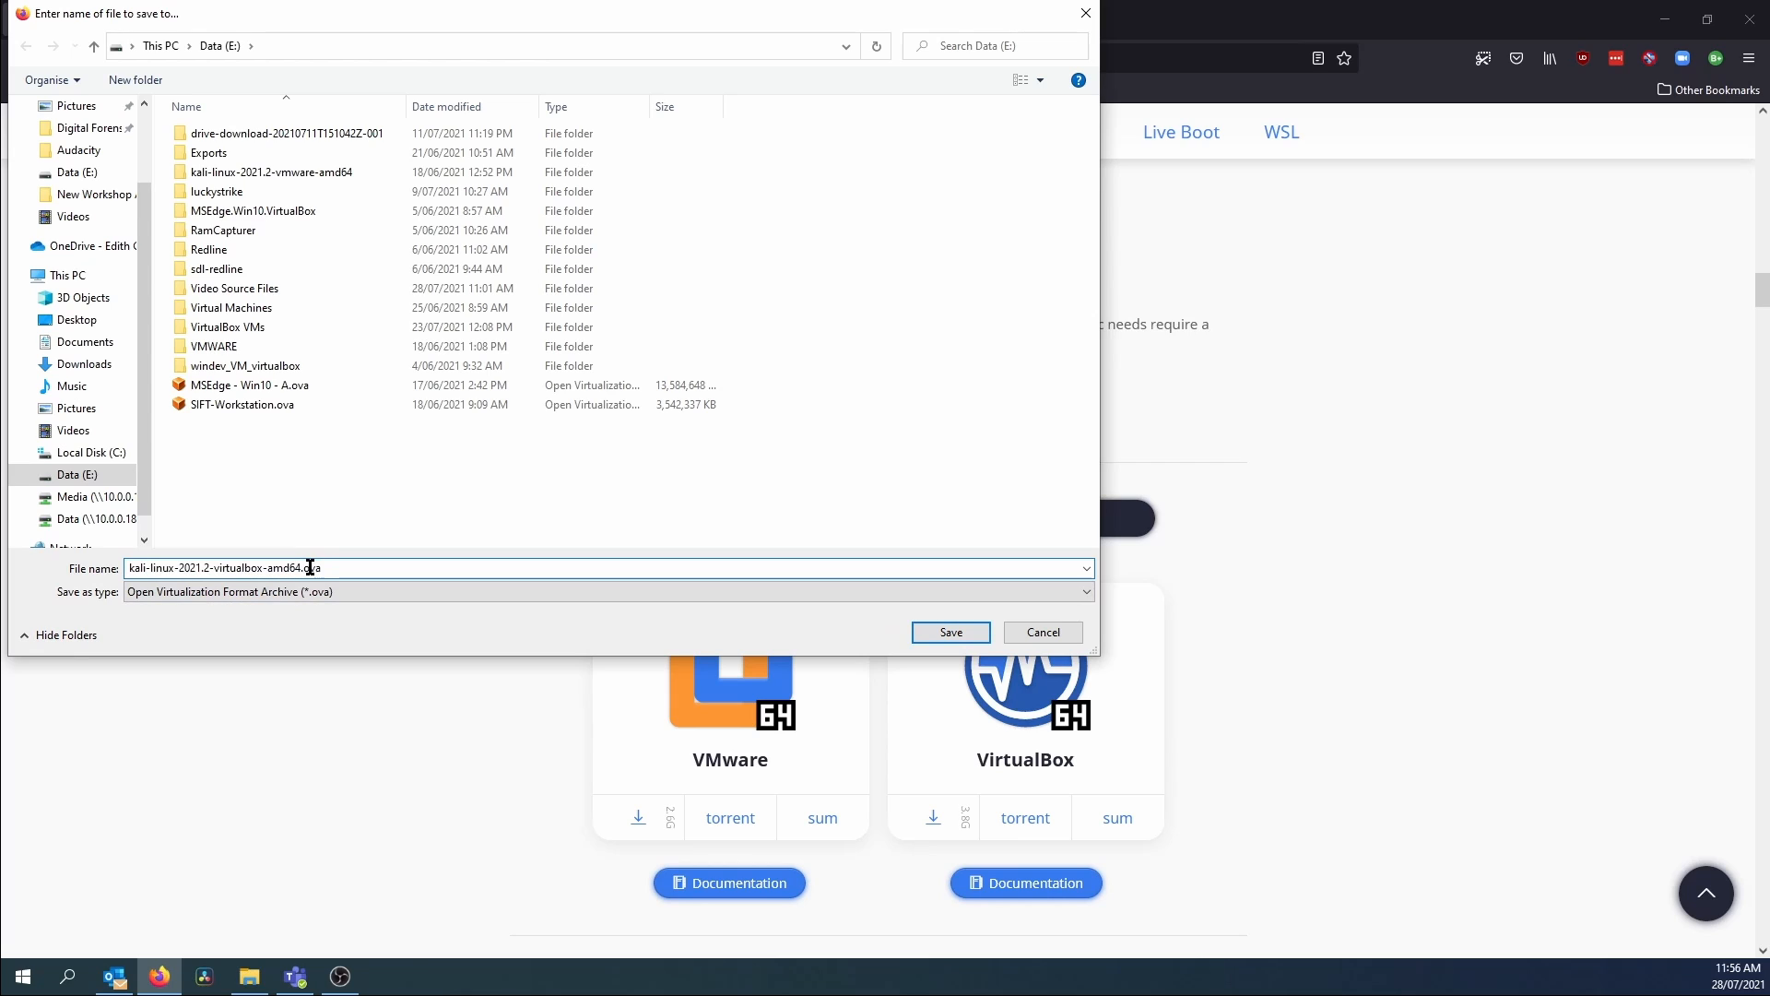
drag(304, 567, 334, 568)
click(334, 567)
click(935, 627)
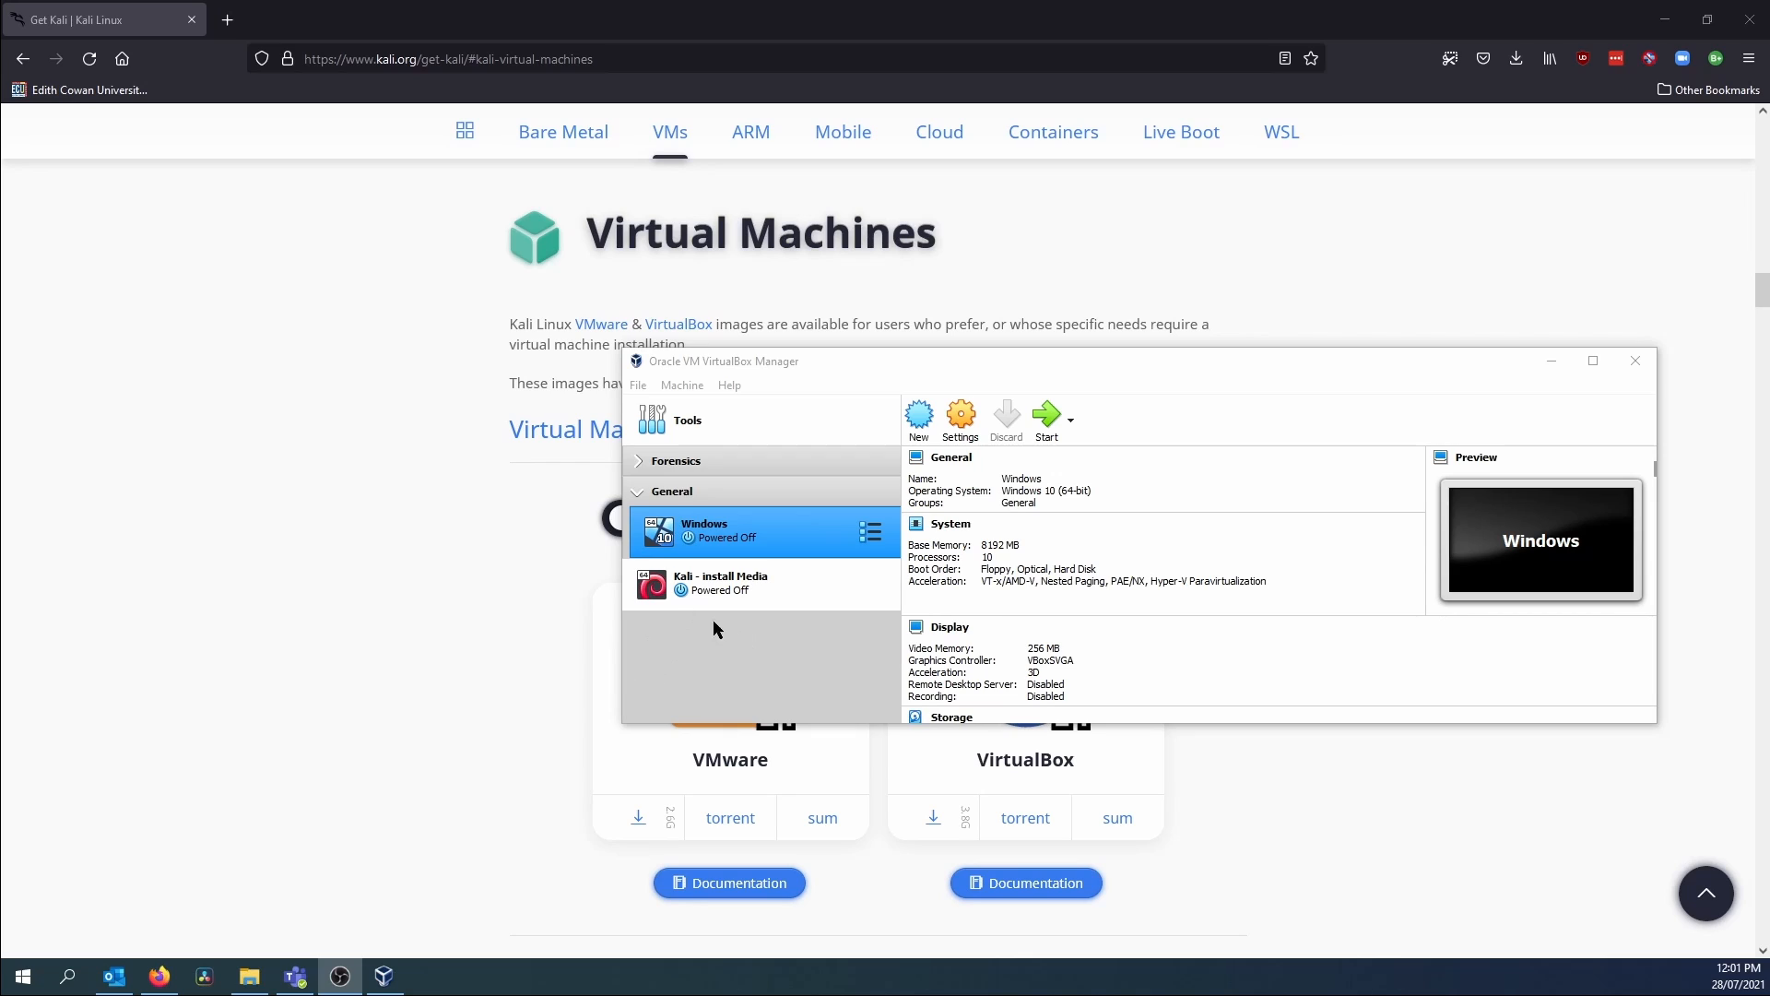
Step: In VirtualBox Manager, start an appliance import from kali-linux-2021.2-virtualbox-amd64_1.ova on the E: drive and continue to the appliance settings
click(728, 584)
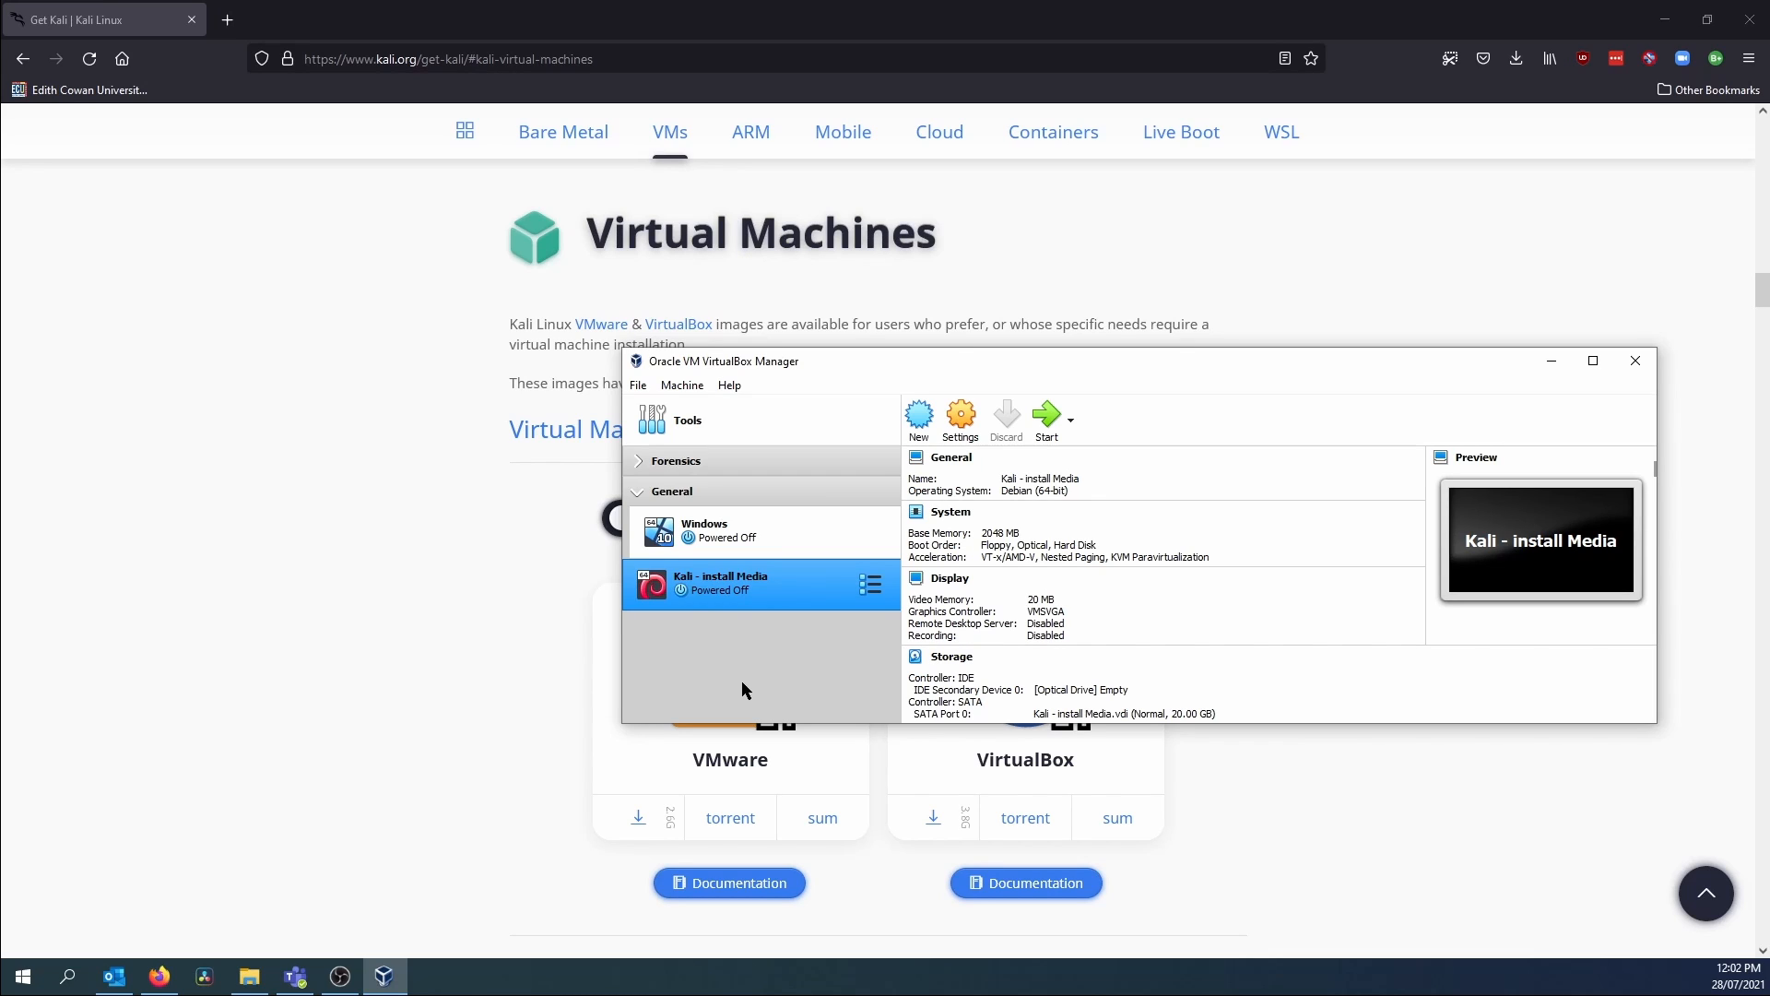
click(718, 420)
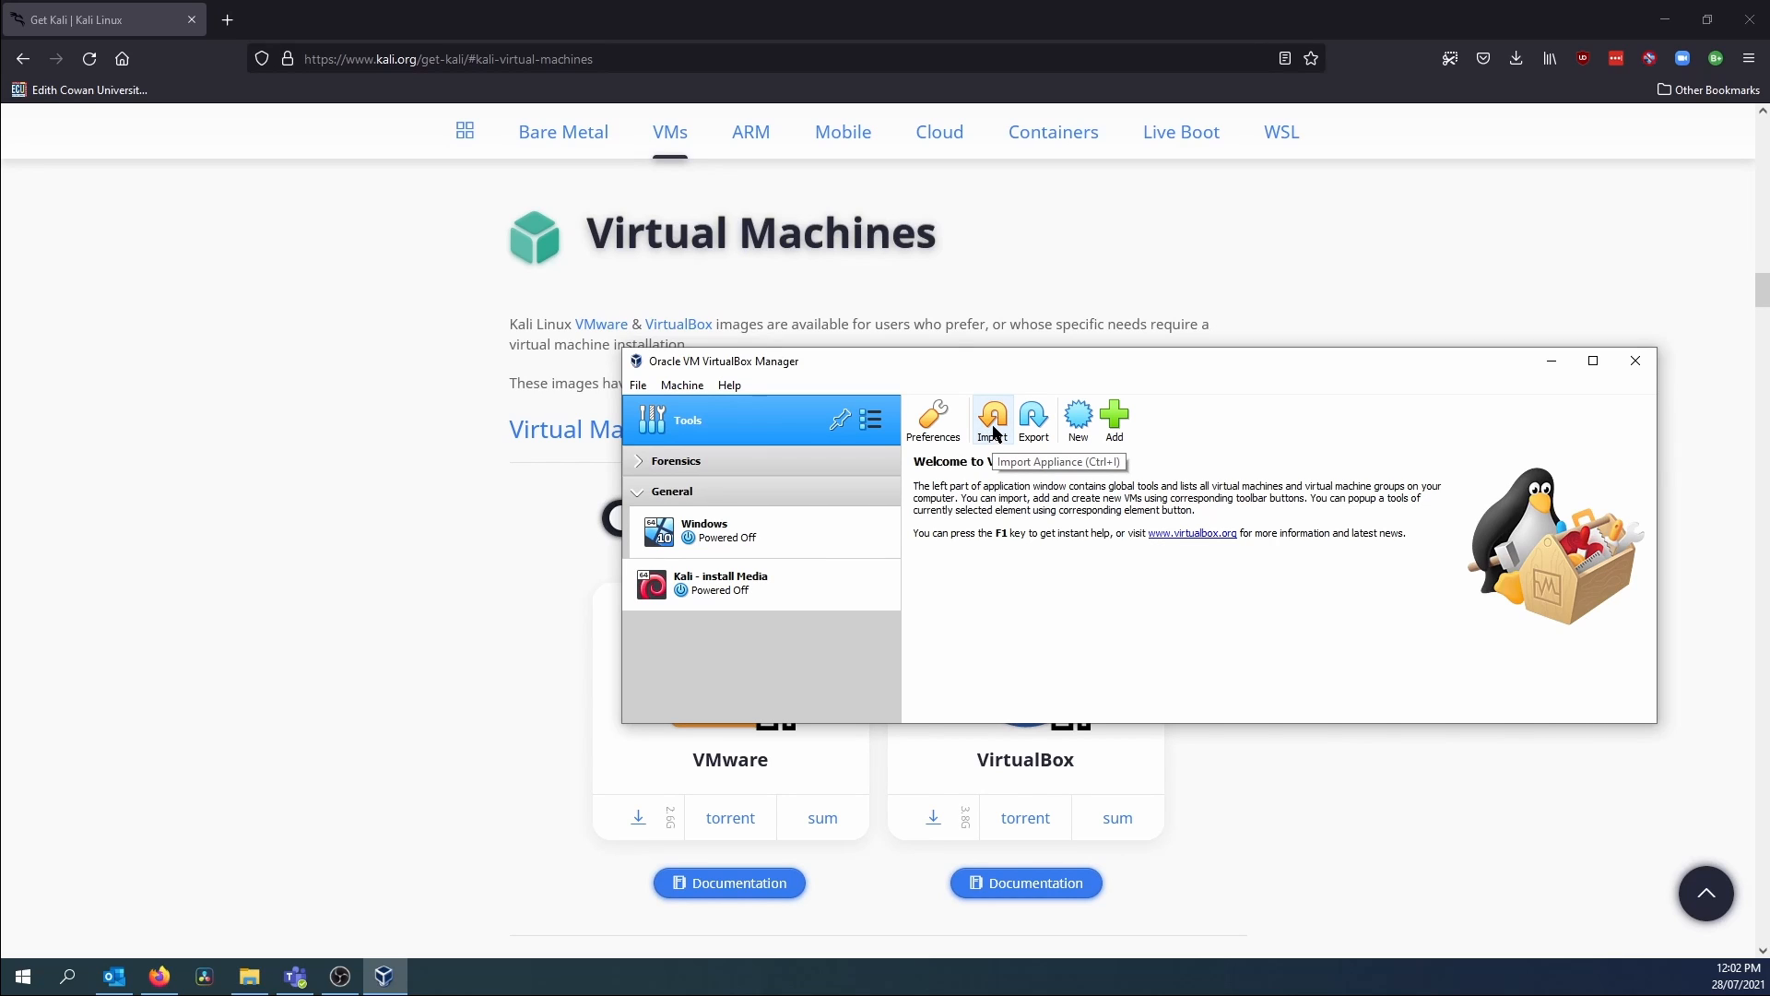
click(993, 420)
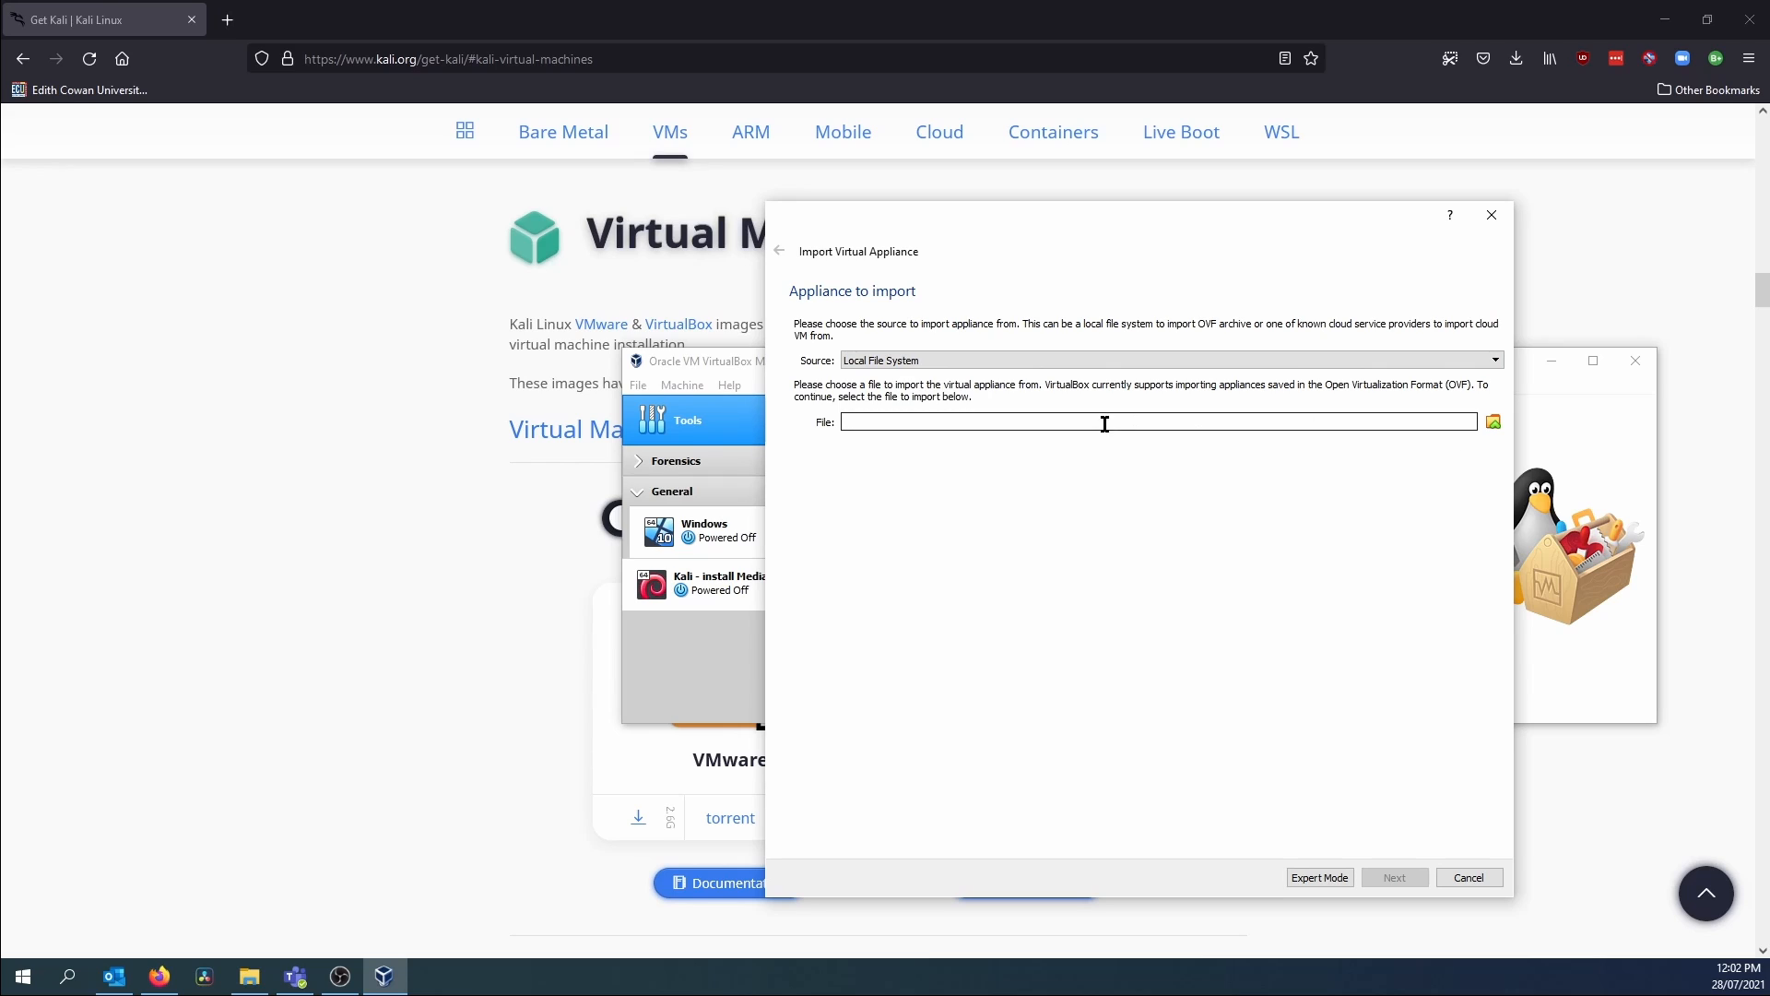
click(1494, 422)
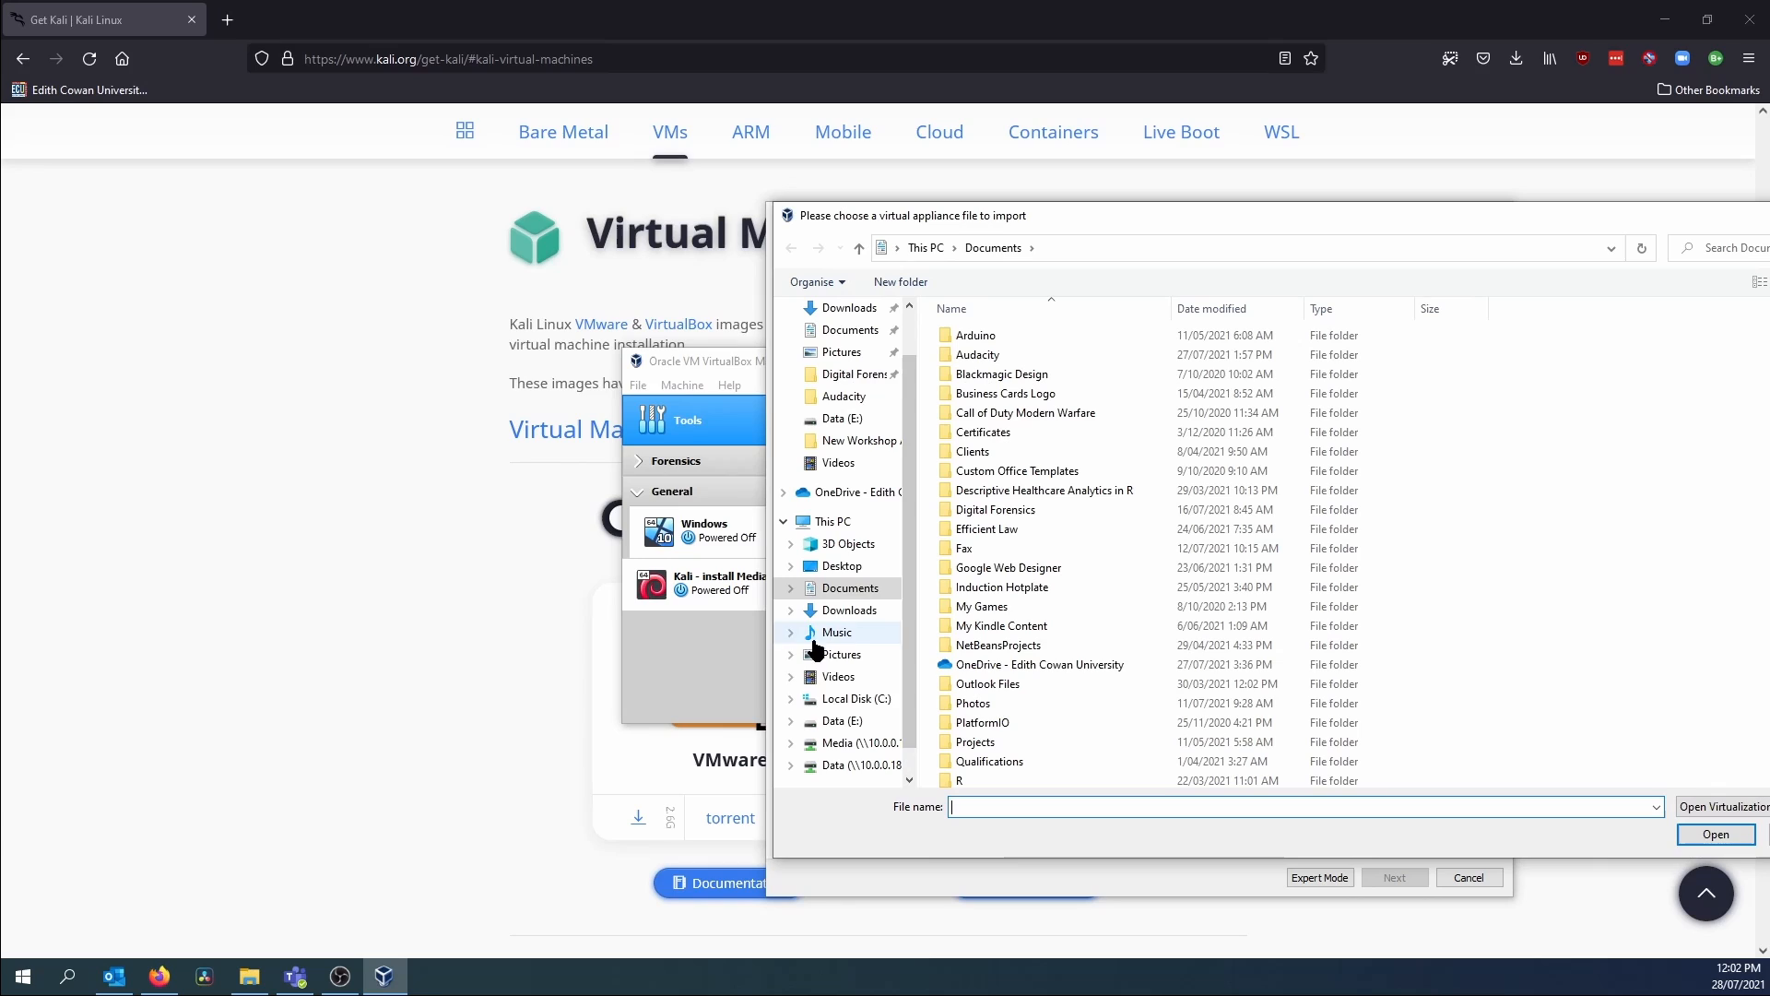
click(839, 721)
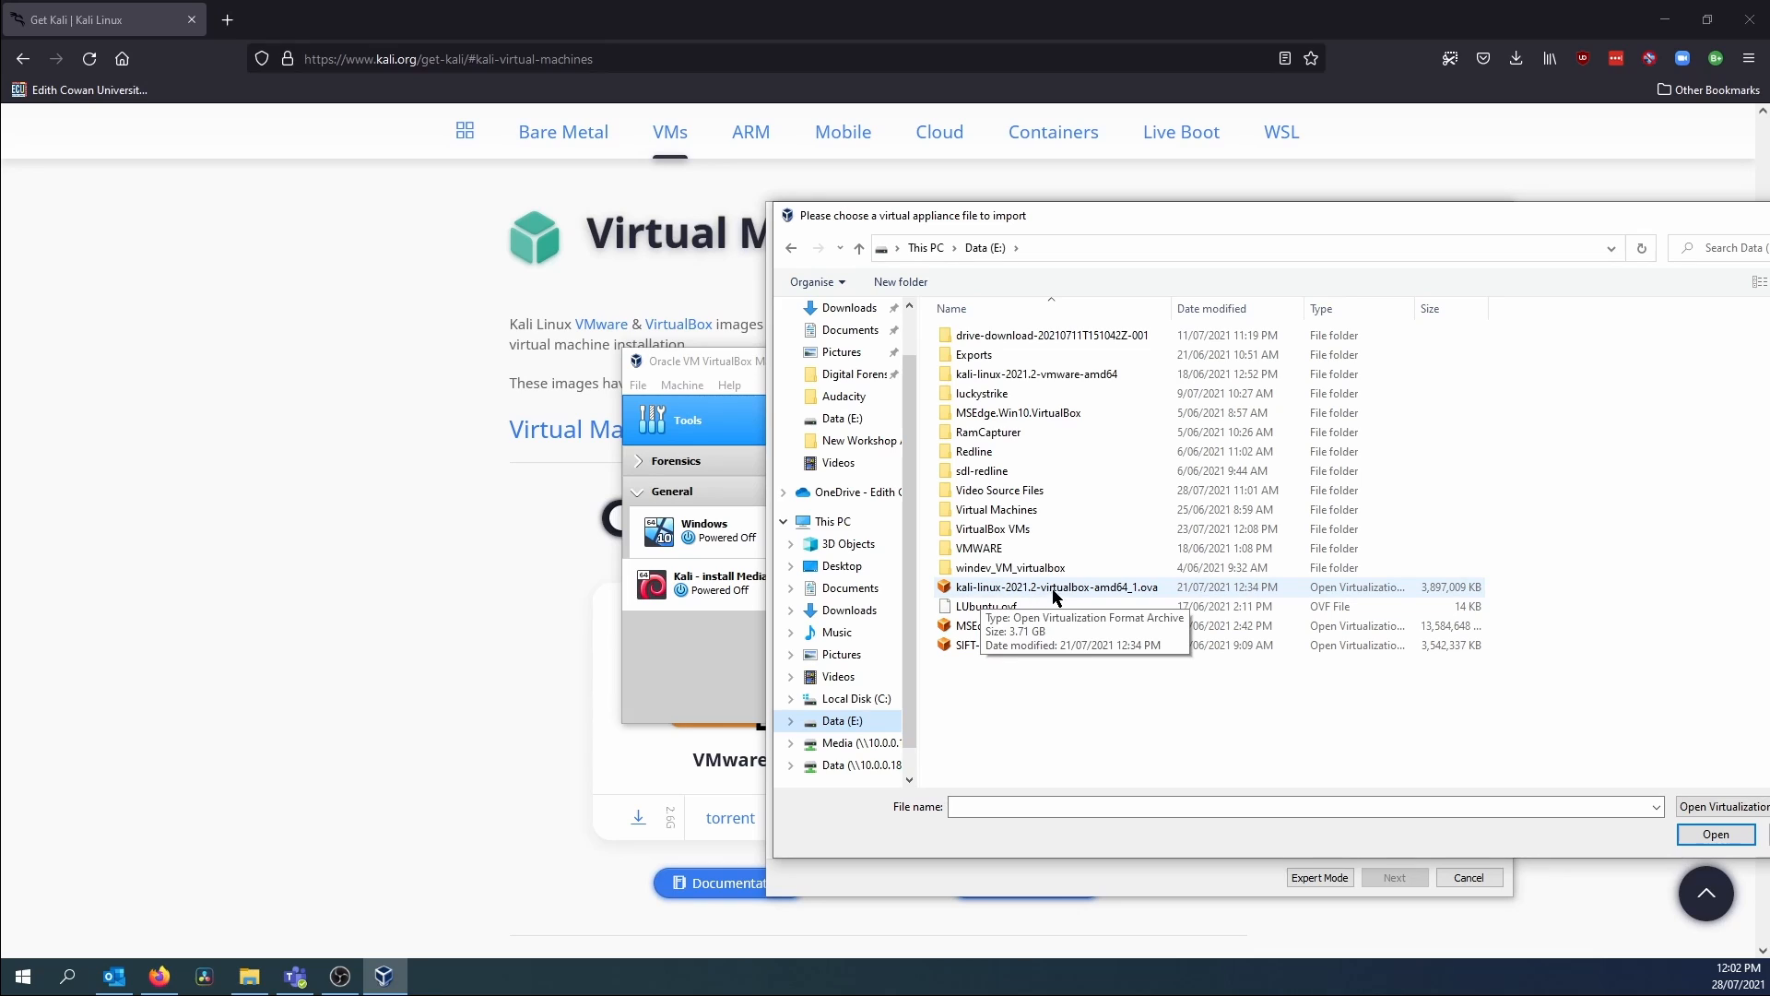
click(1141, 591)
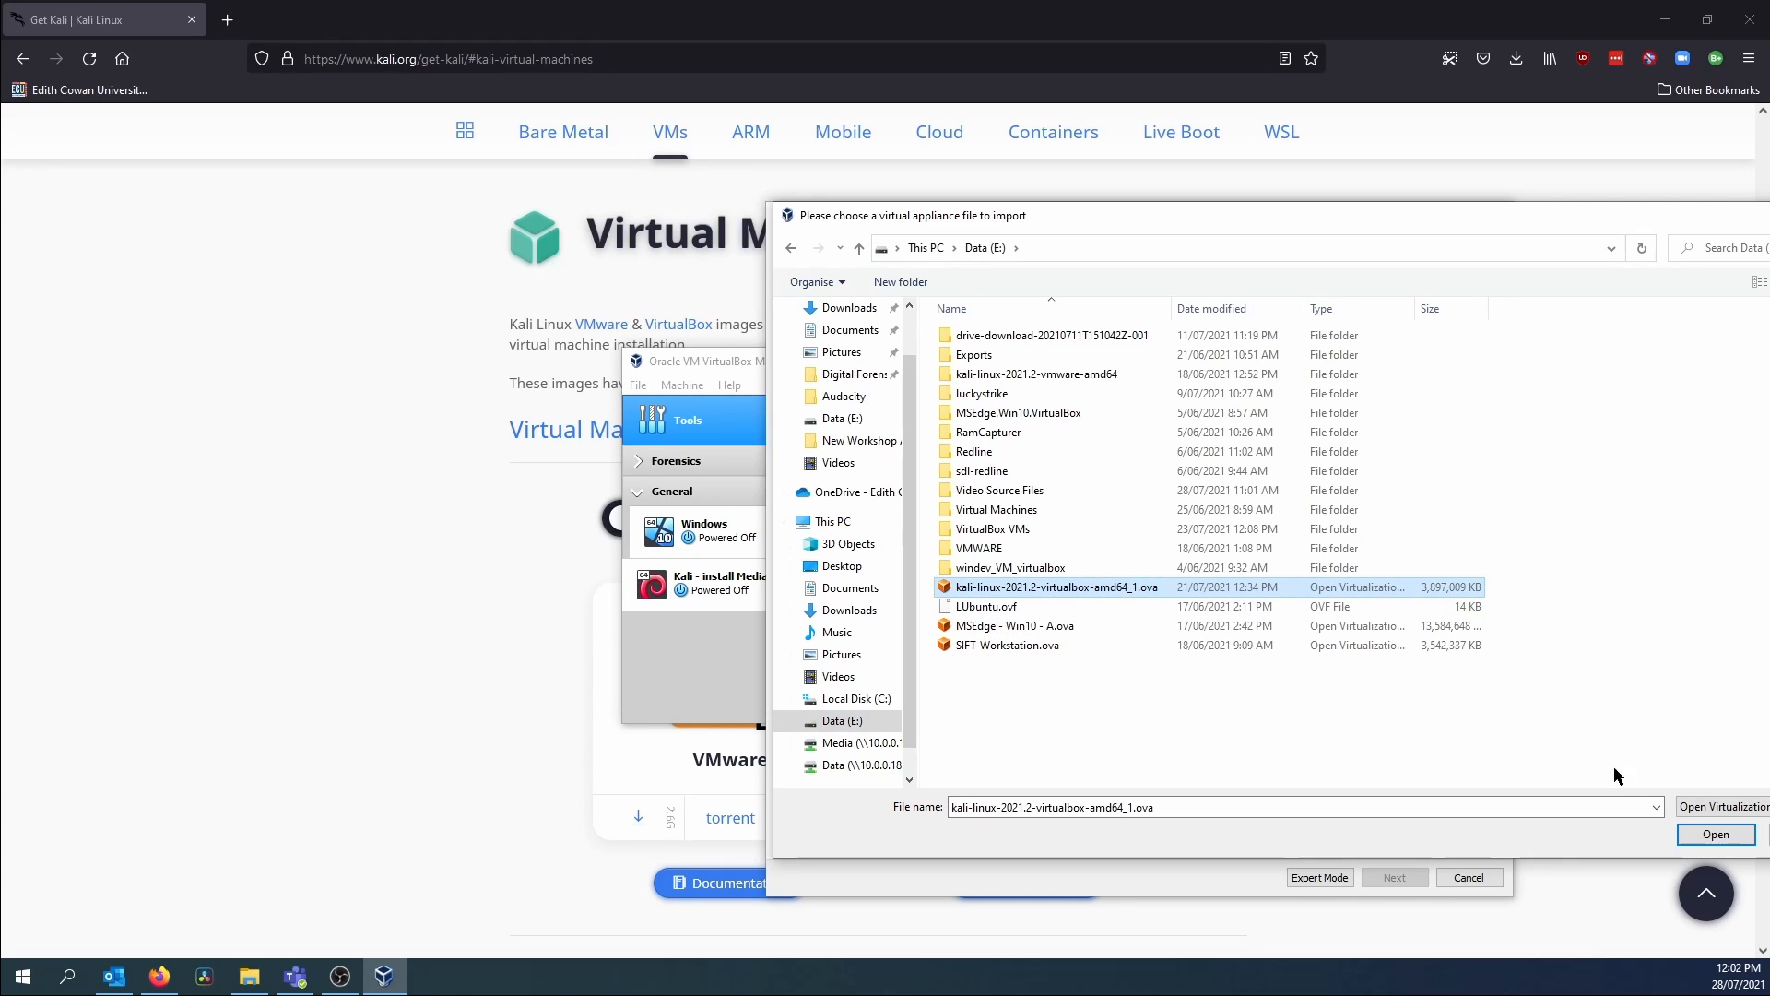
click(1714, 834)
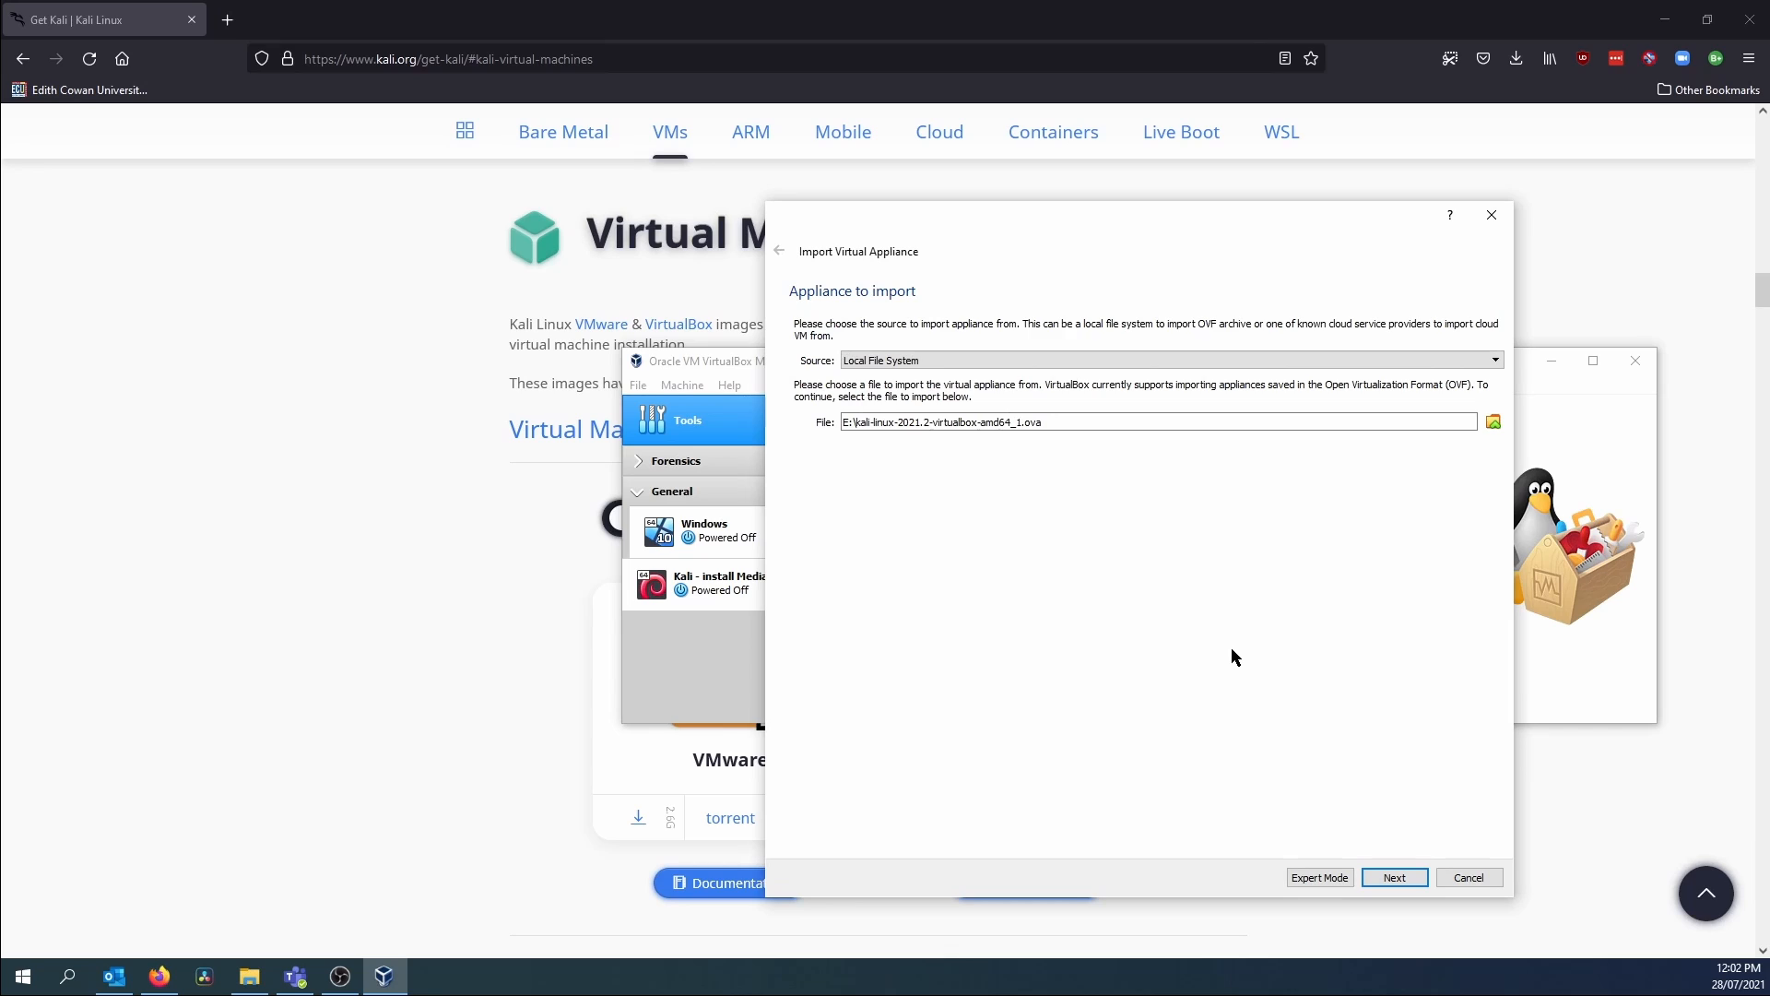
click(1375, 882)
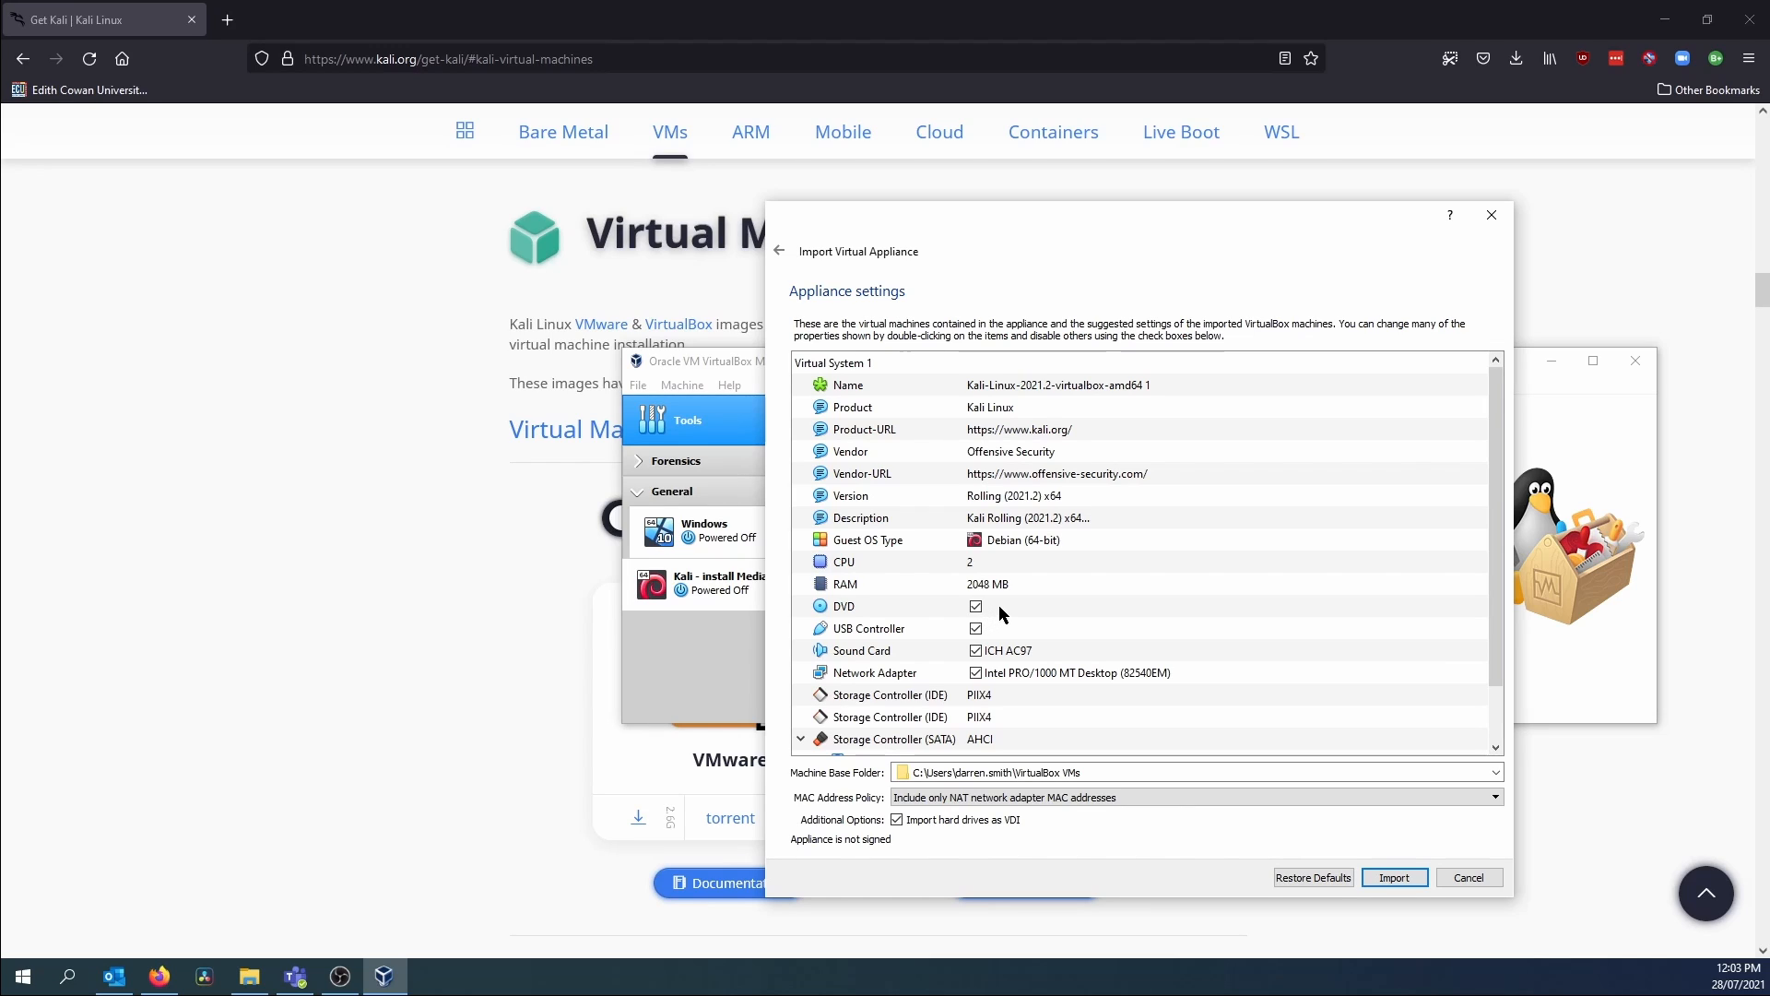
Step: Set the appliance's RAM to 4096 MB and its CPU count to 4
double_click(978, 584)
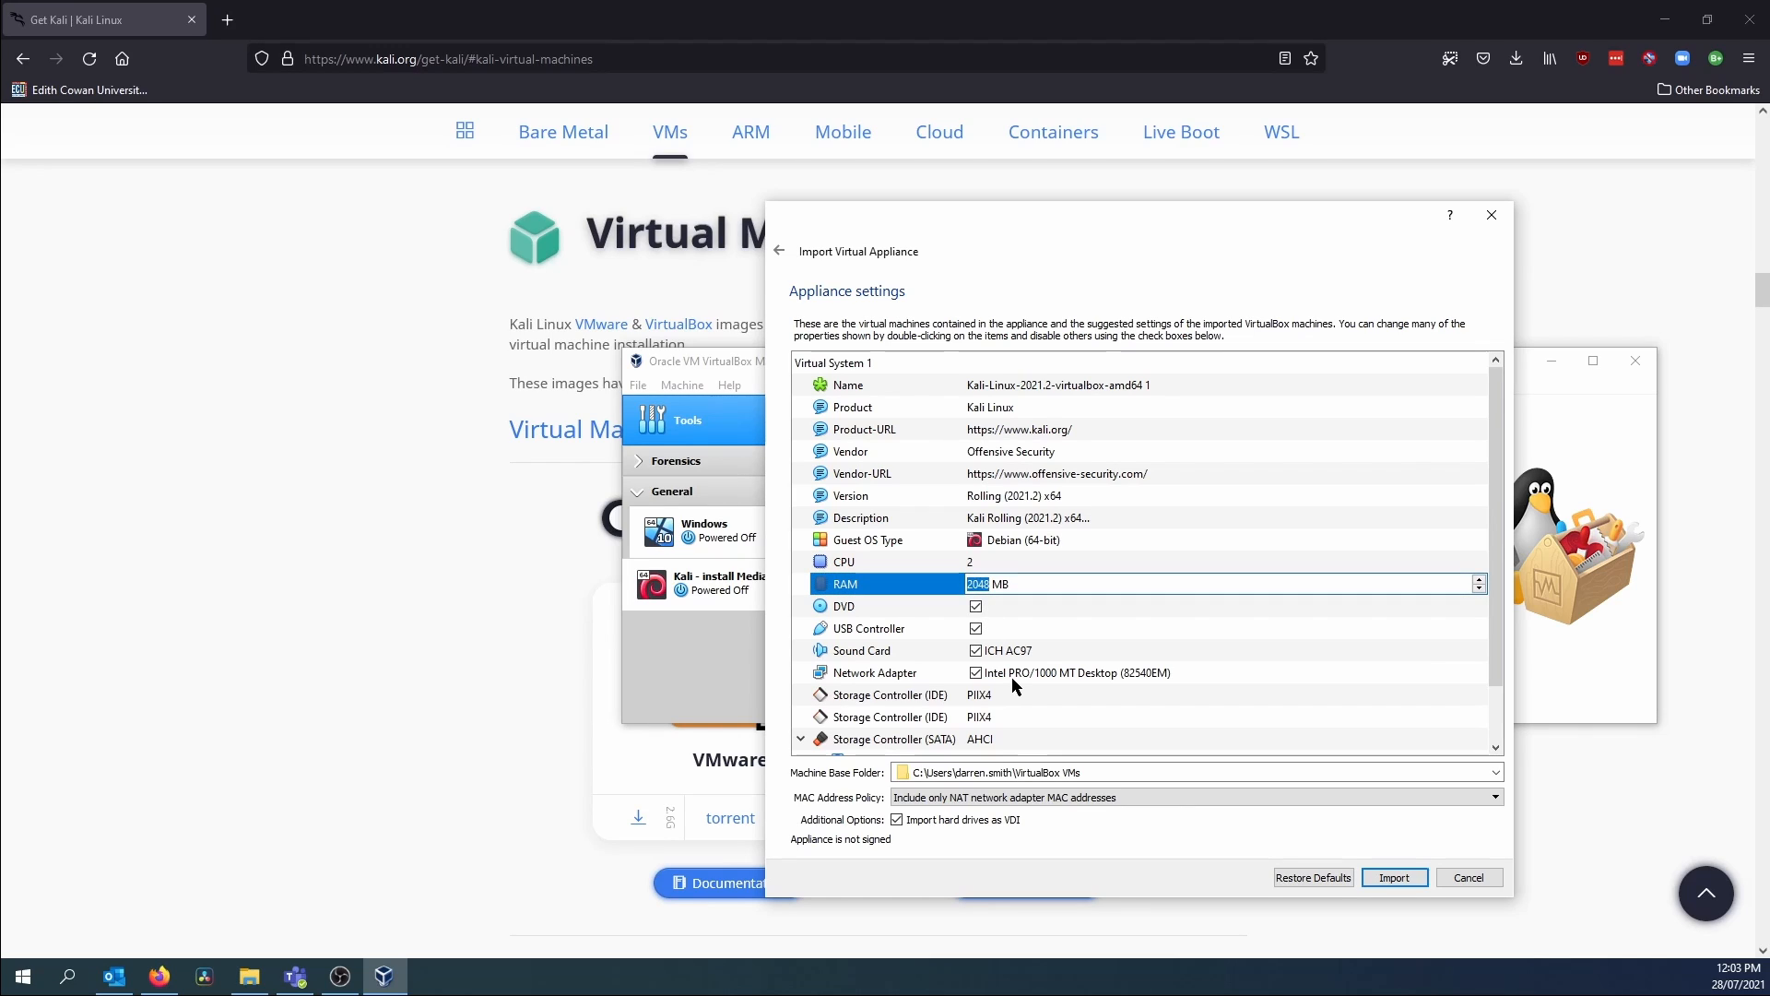
text(40)
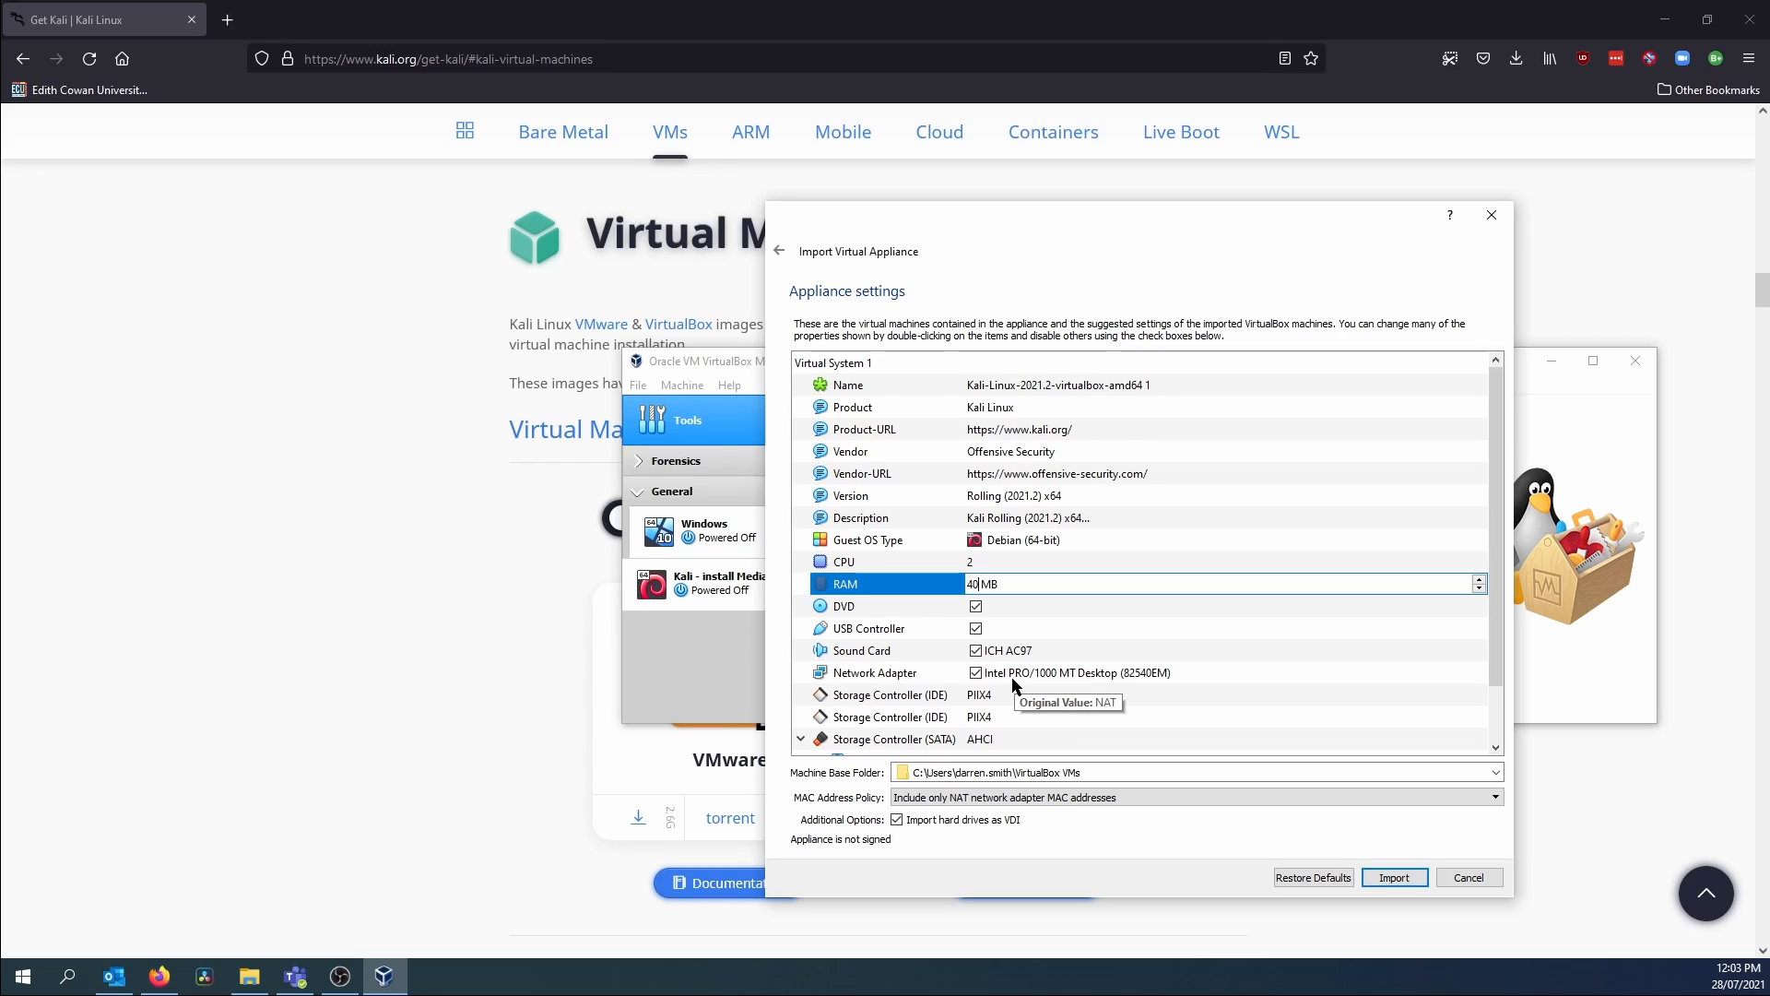
text(96)
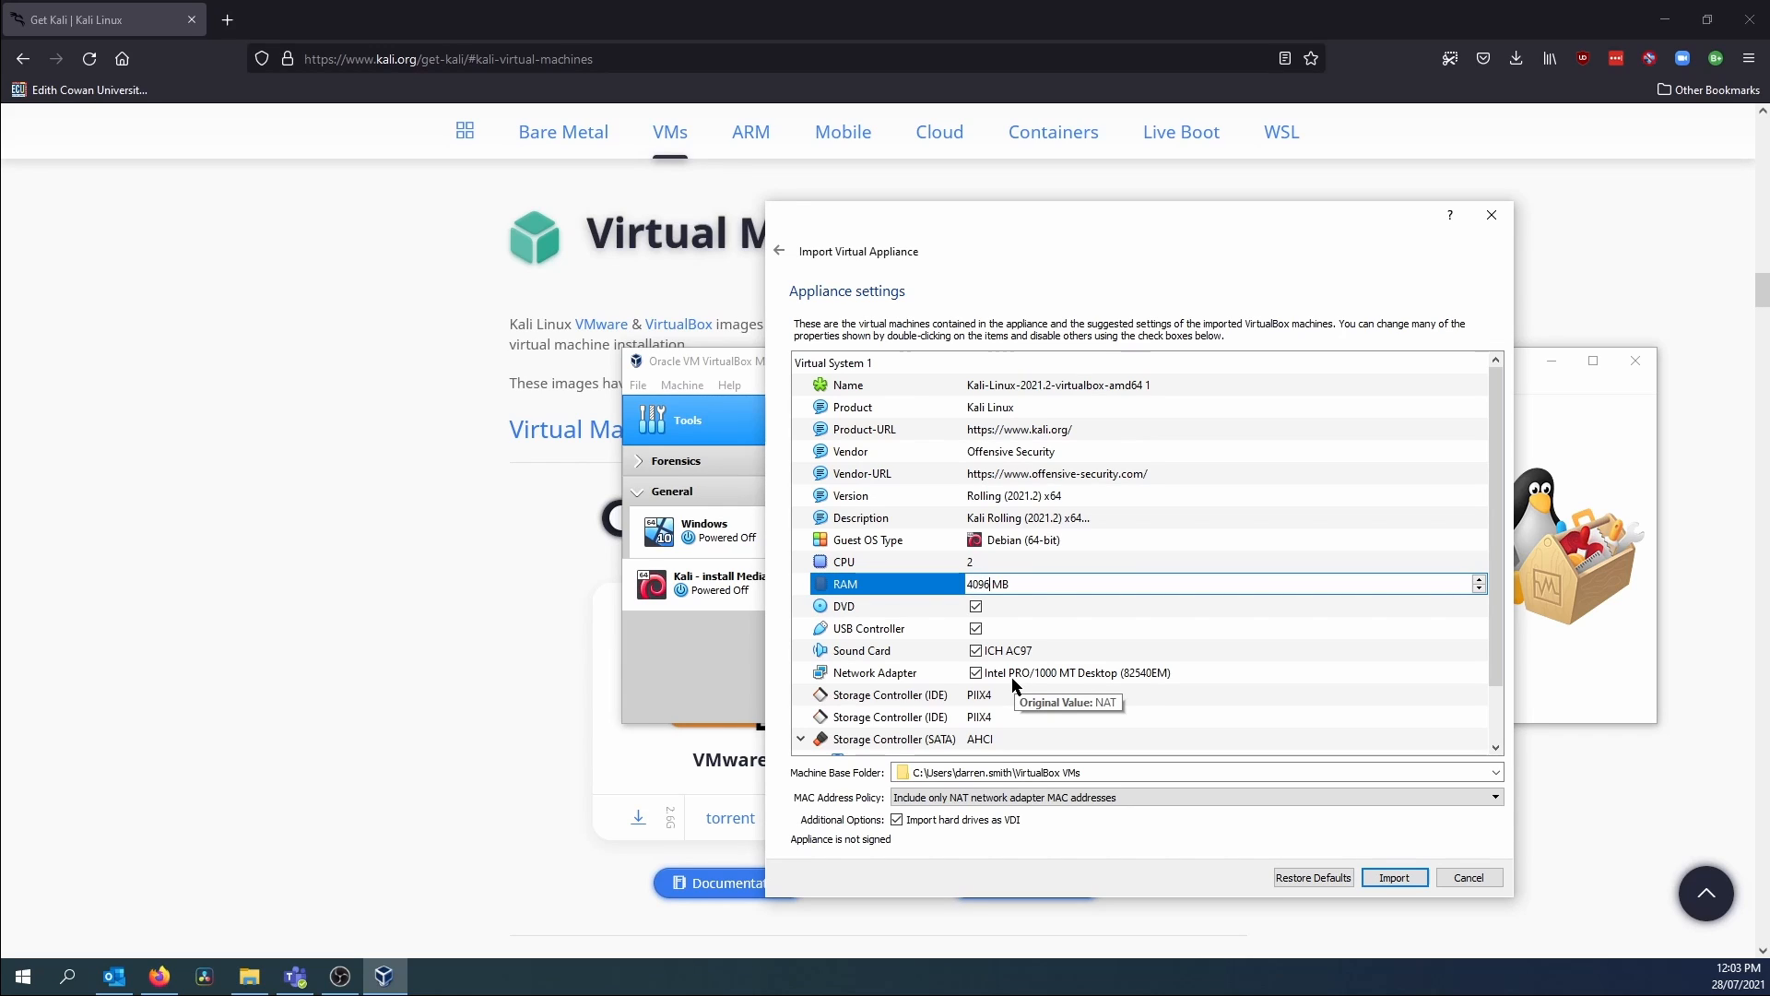
key(Return)
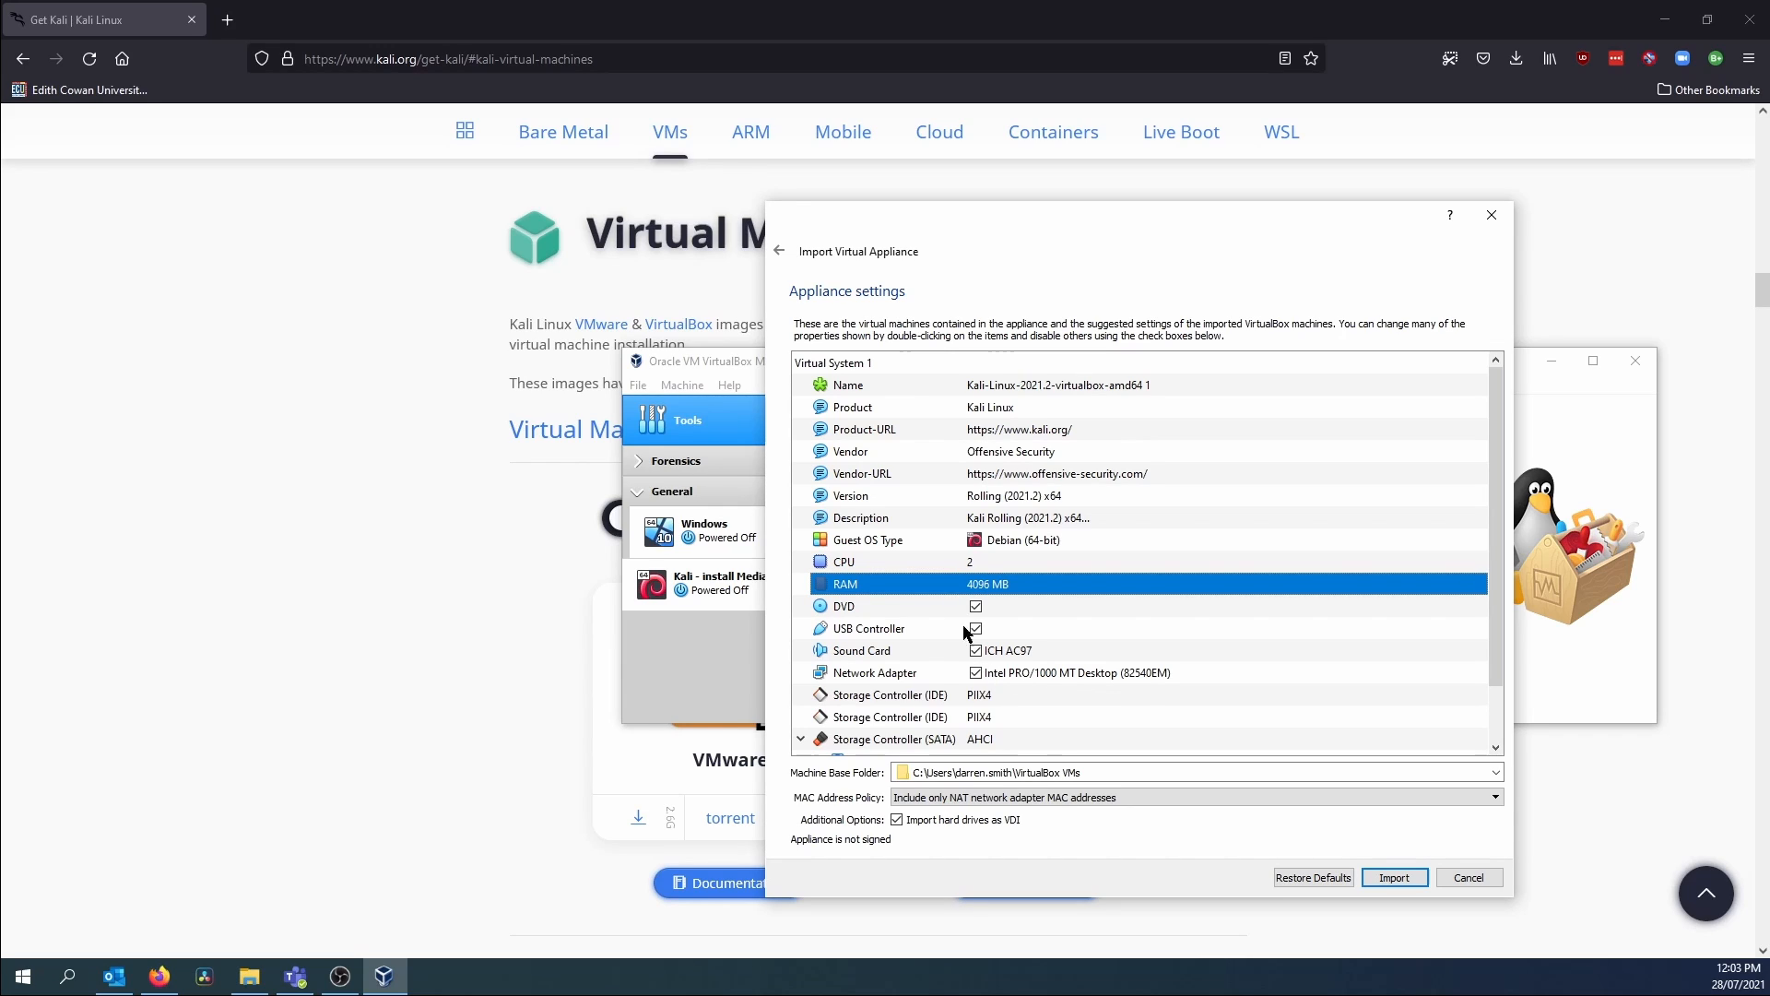
double_click(978, 562)
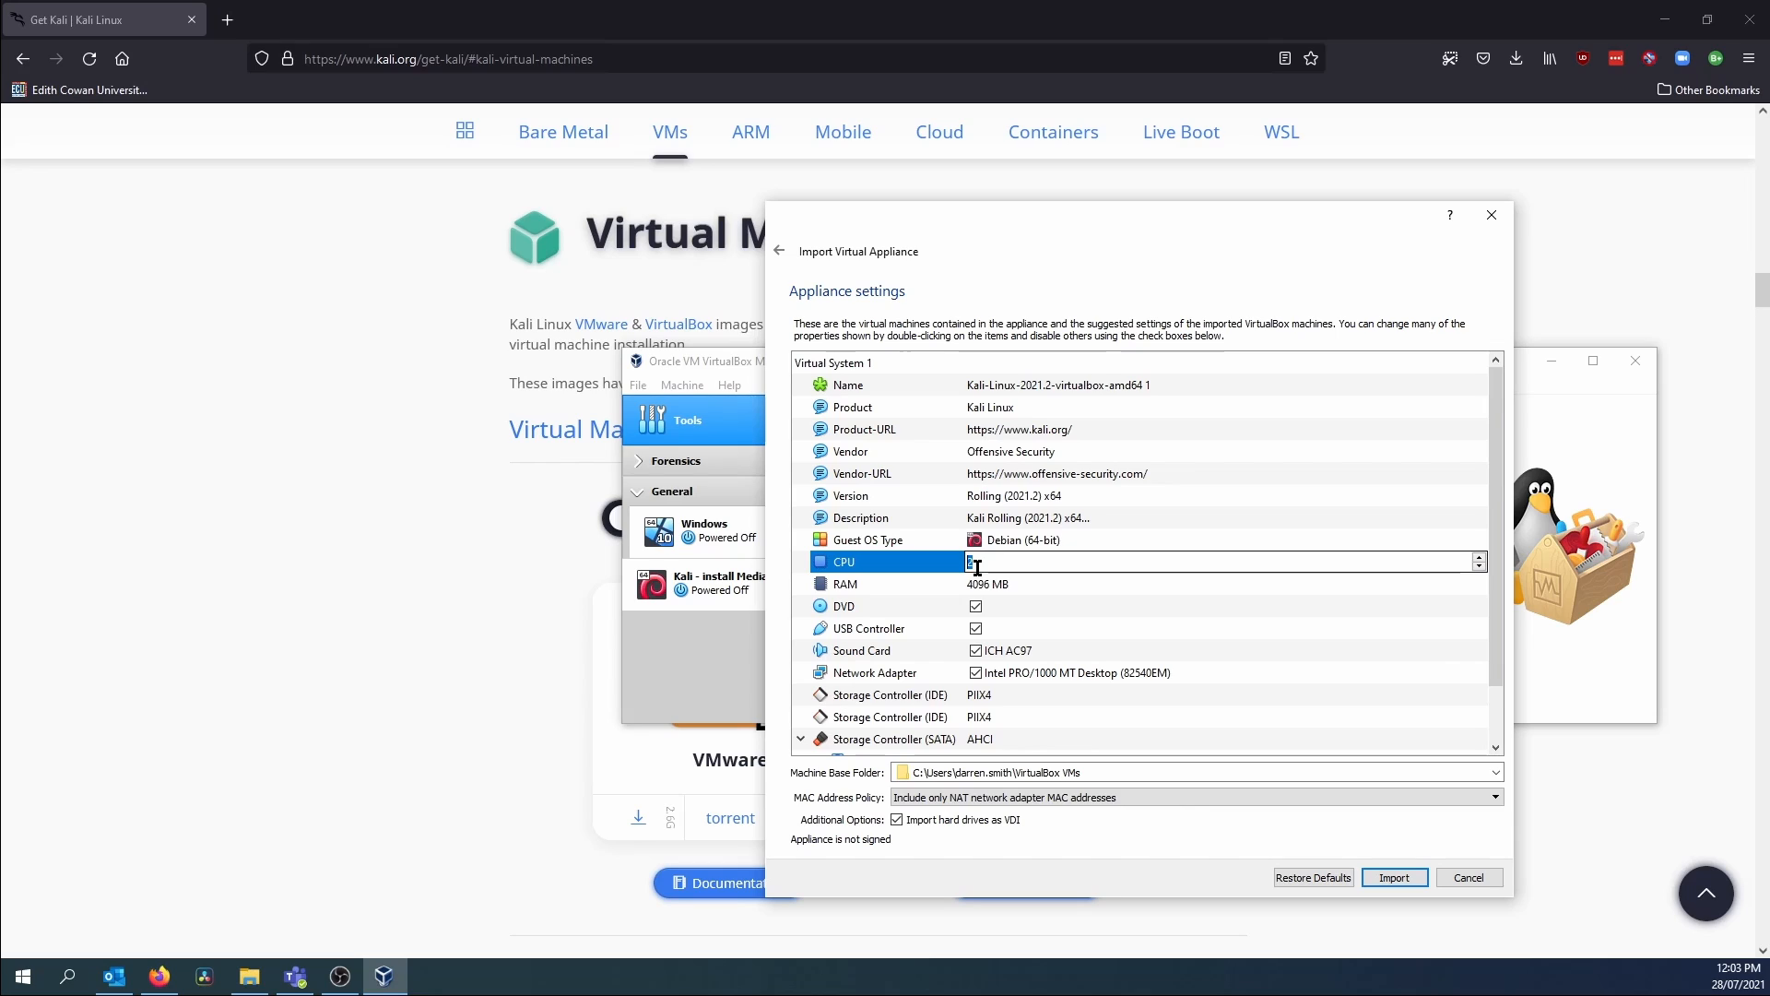
text(4)
key(Return)
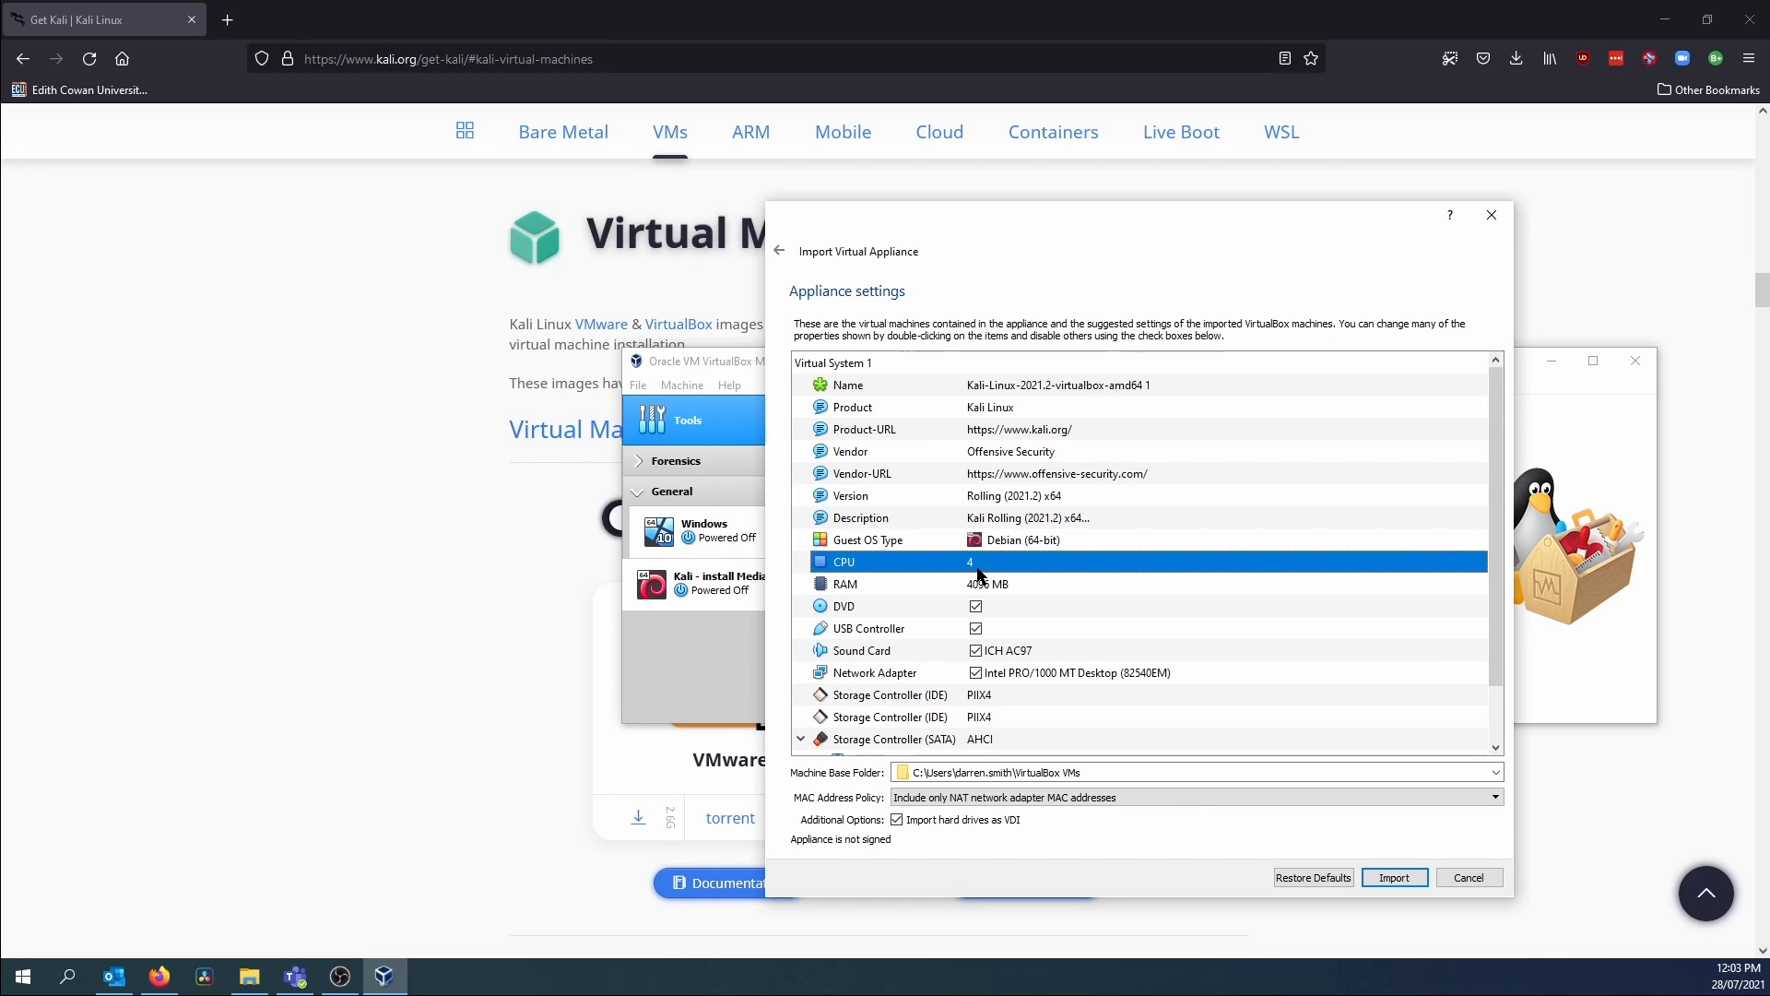
Step: Review the remaining appliance settings, import the Kali appliance and agree to its software license
scroll(1030, 613, down, 1)
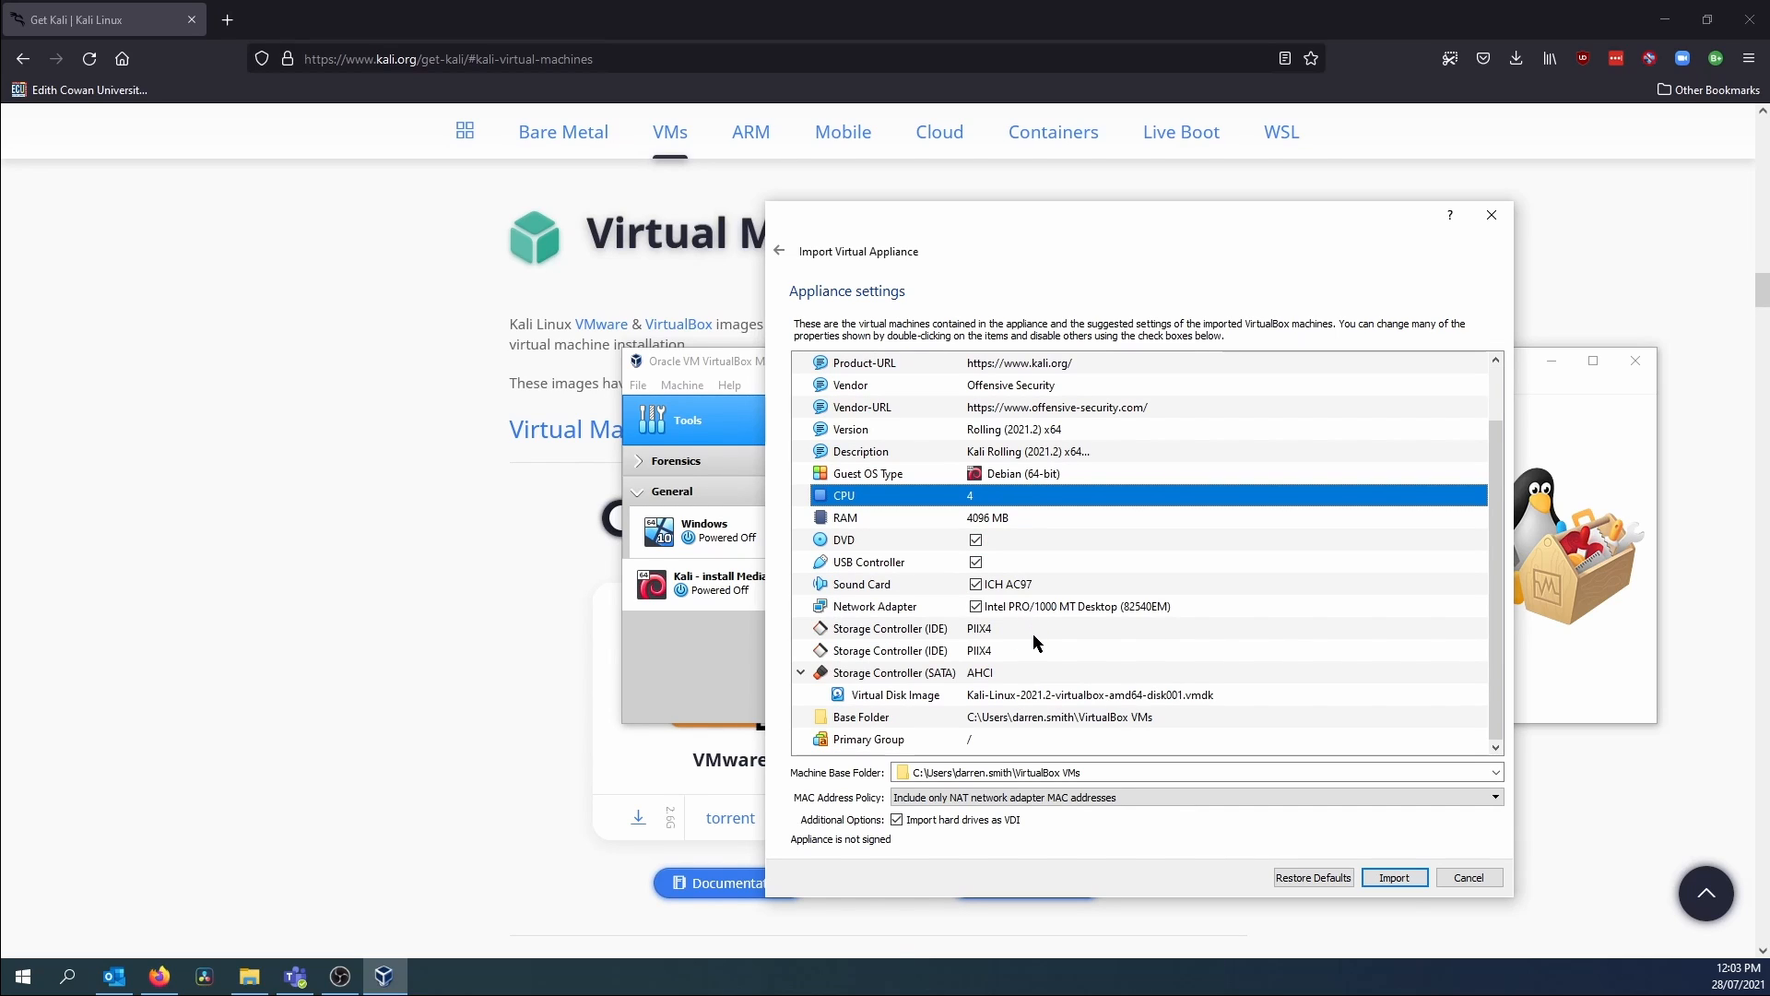
scroll(1033, 636, up, 1)
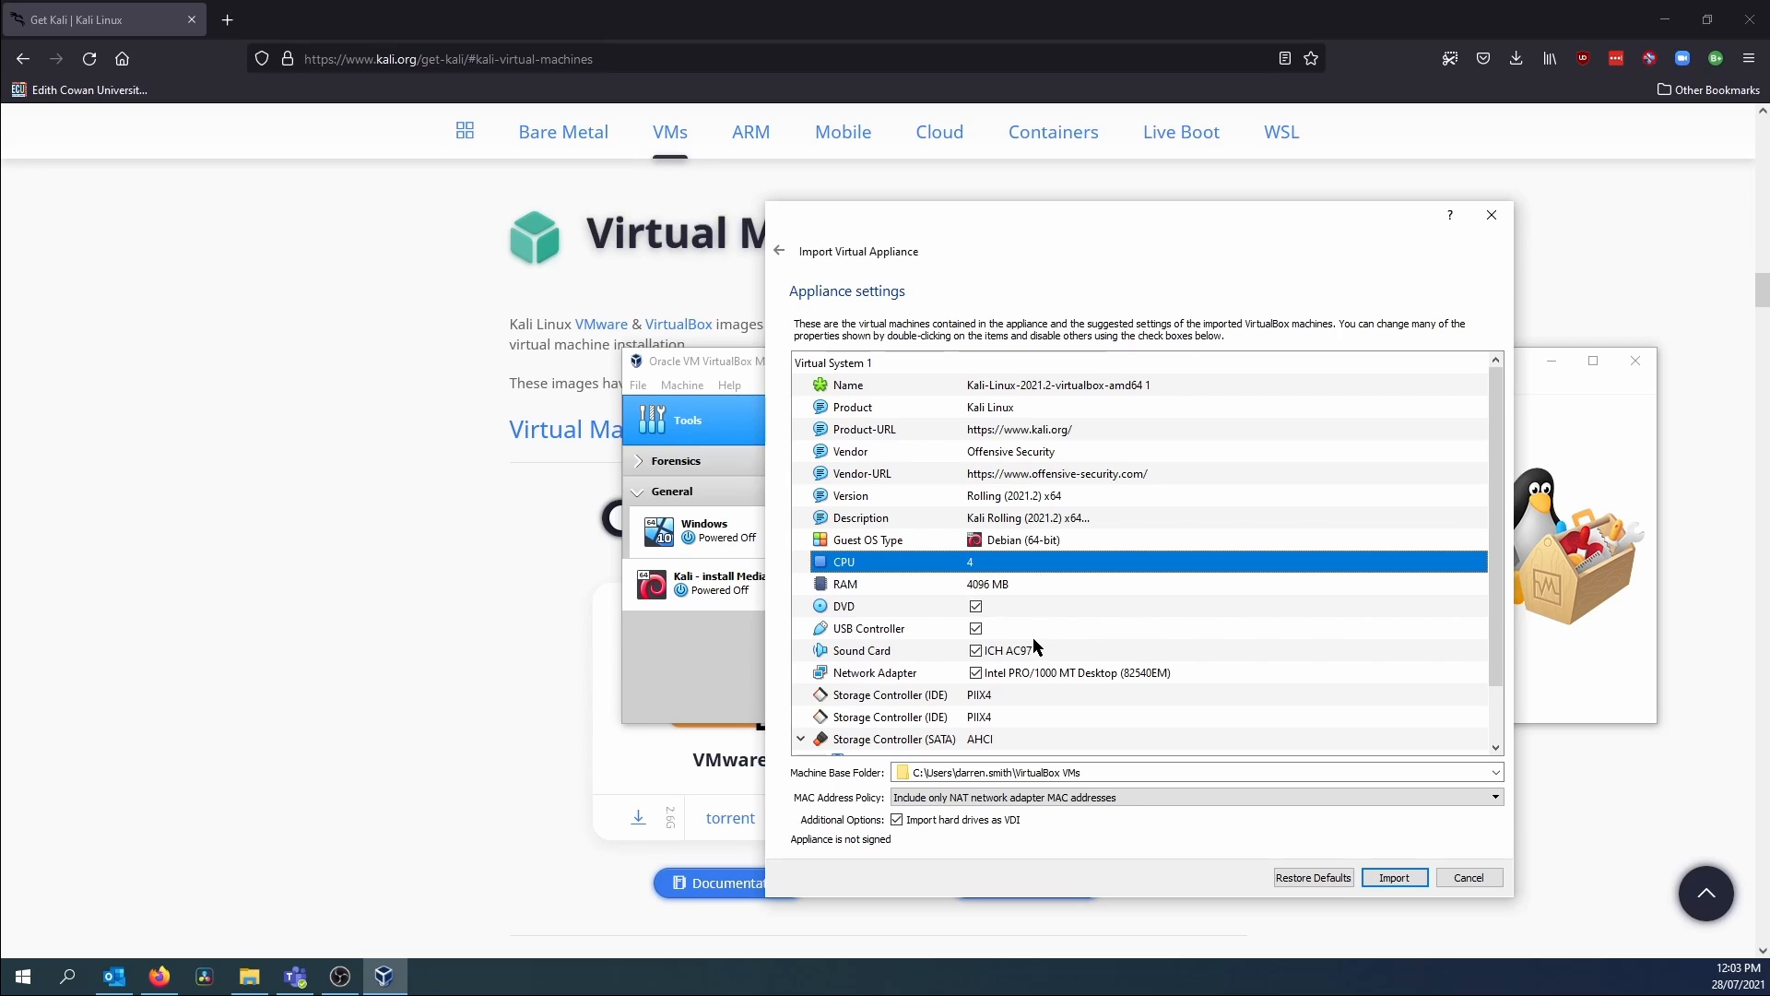
click(1375, 877)
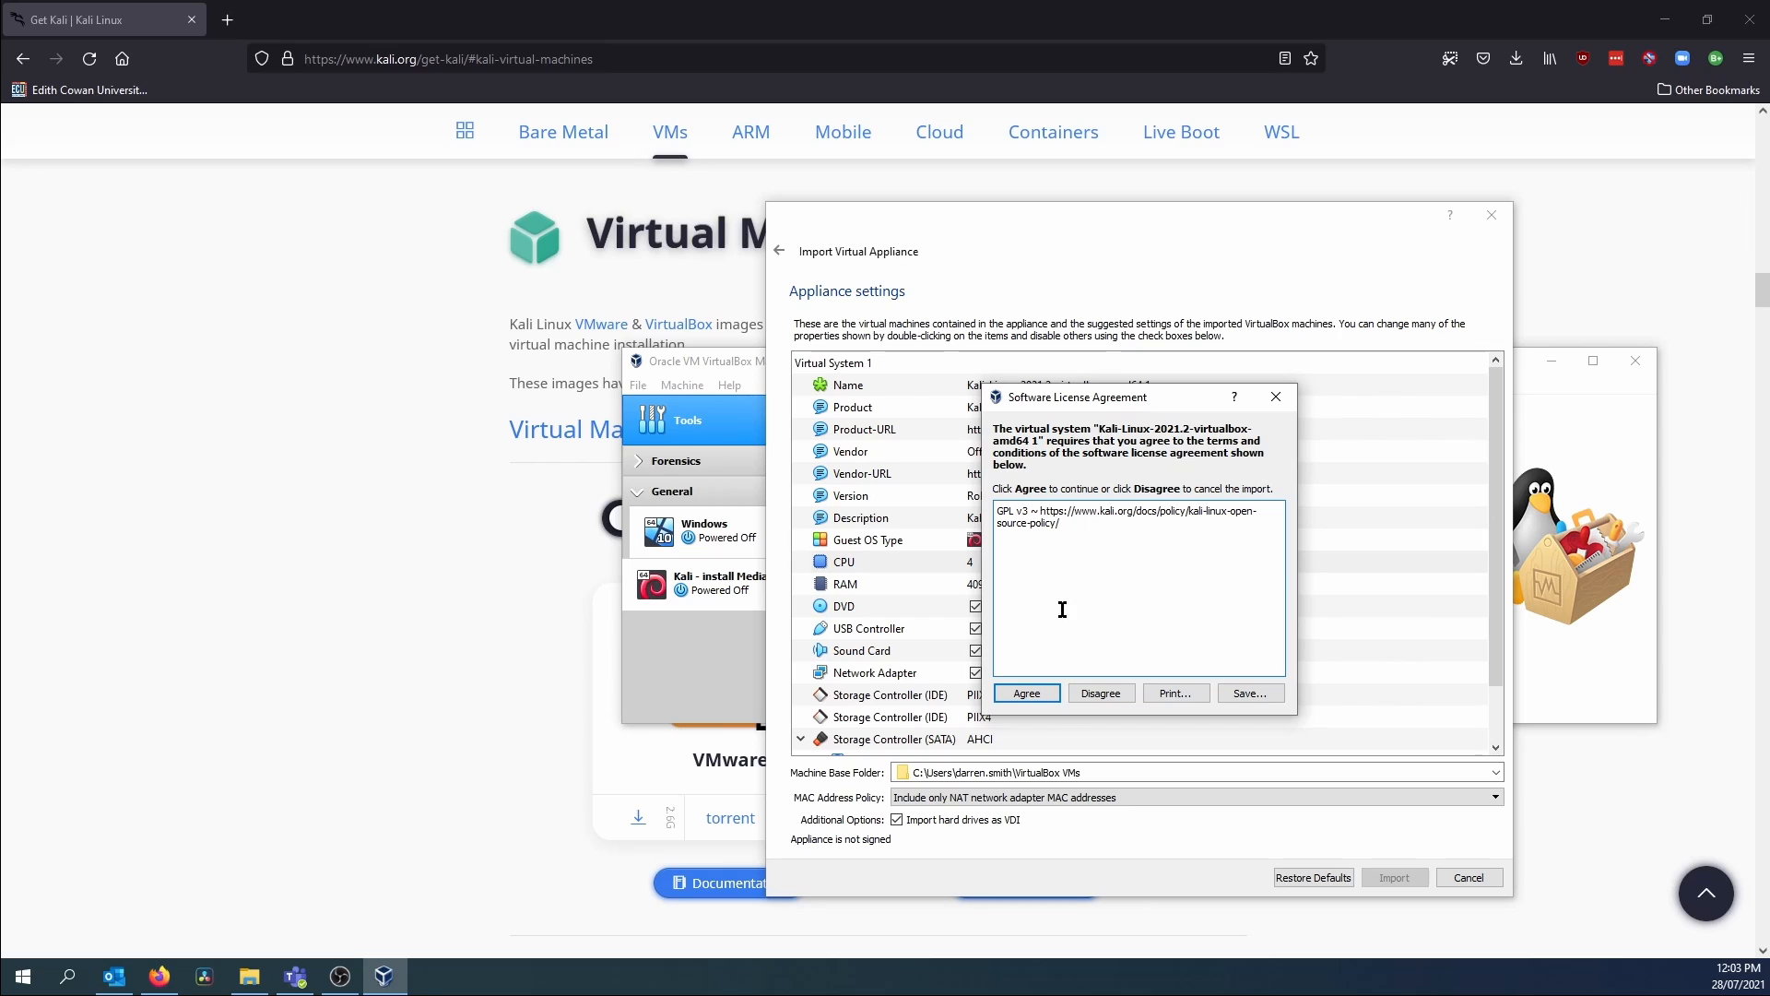
click(1028, 695)
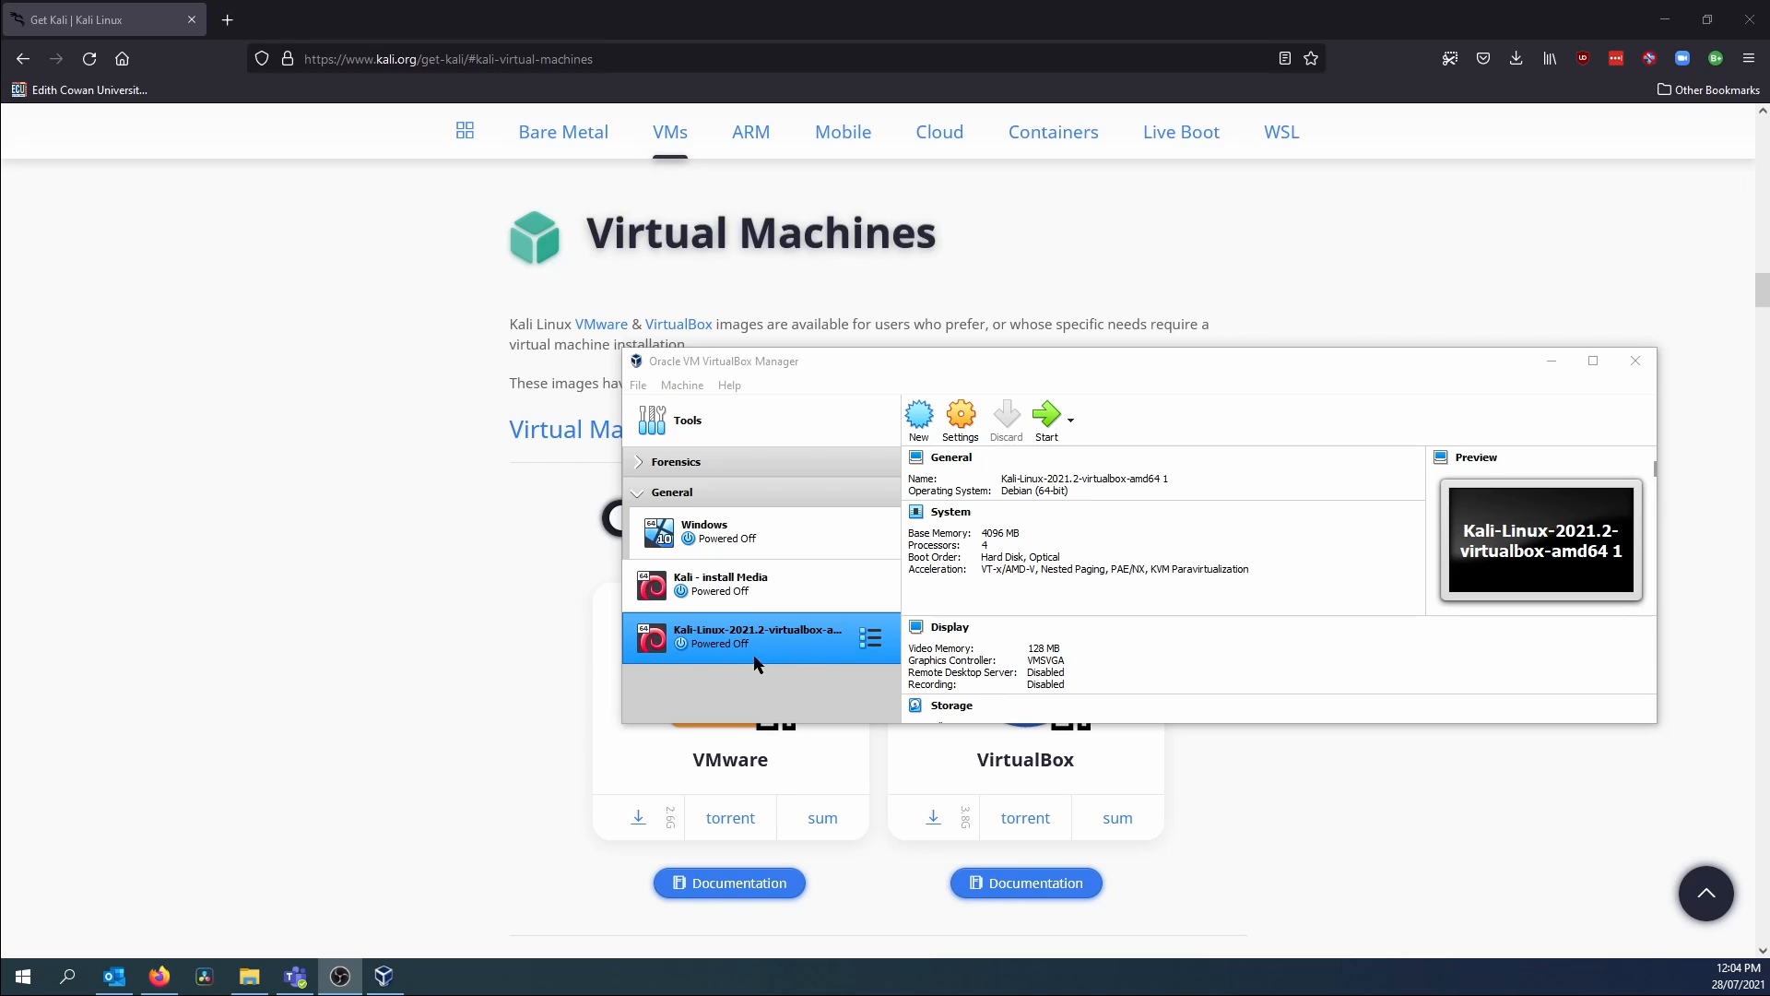
Step: Start the imported Kali-Linux-2021.2 virtual machine and boot the Kali GNU/Linux entry
click(1046, 417)
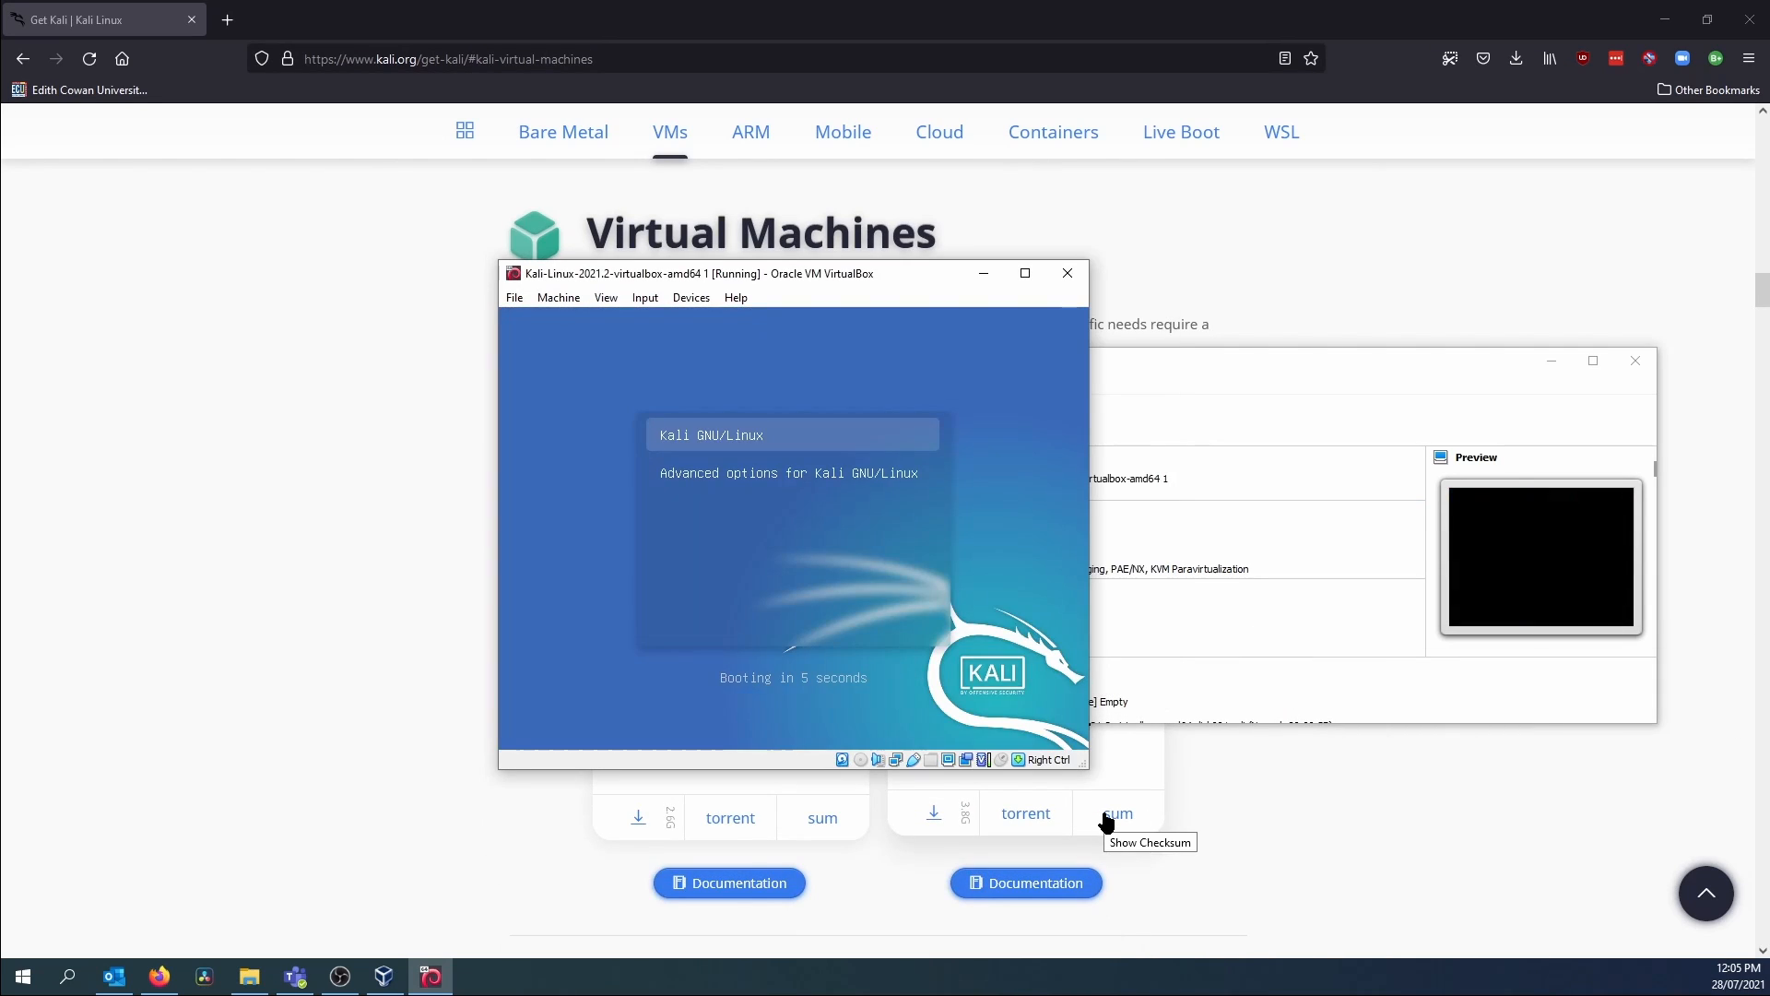
click(752, 438)
key(Return)
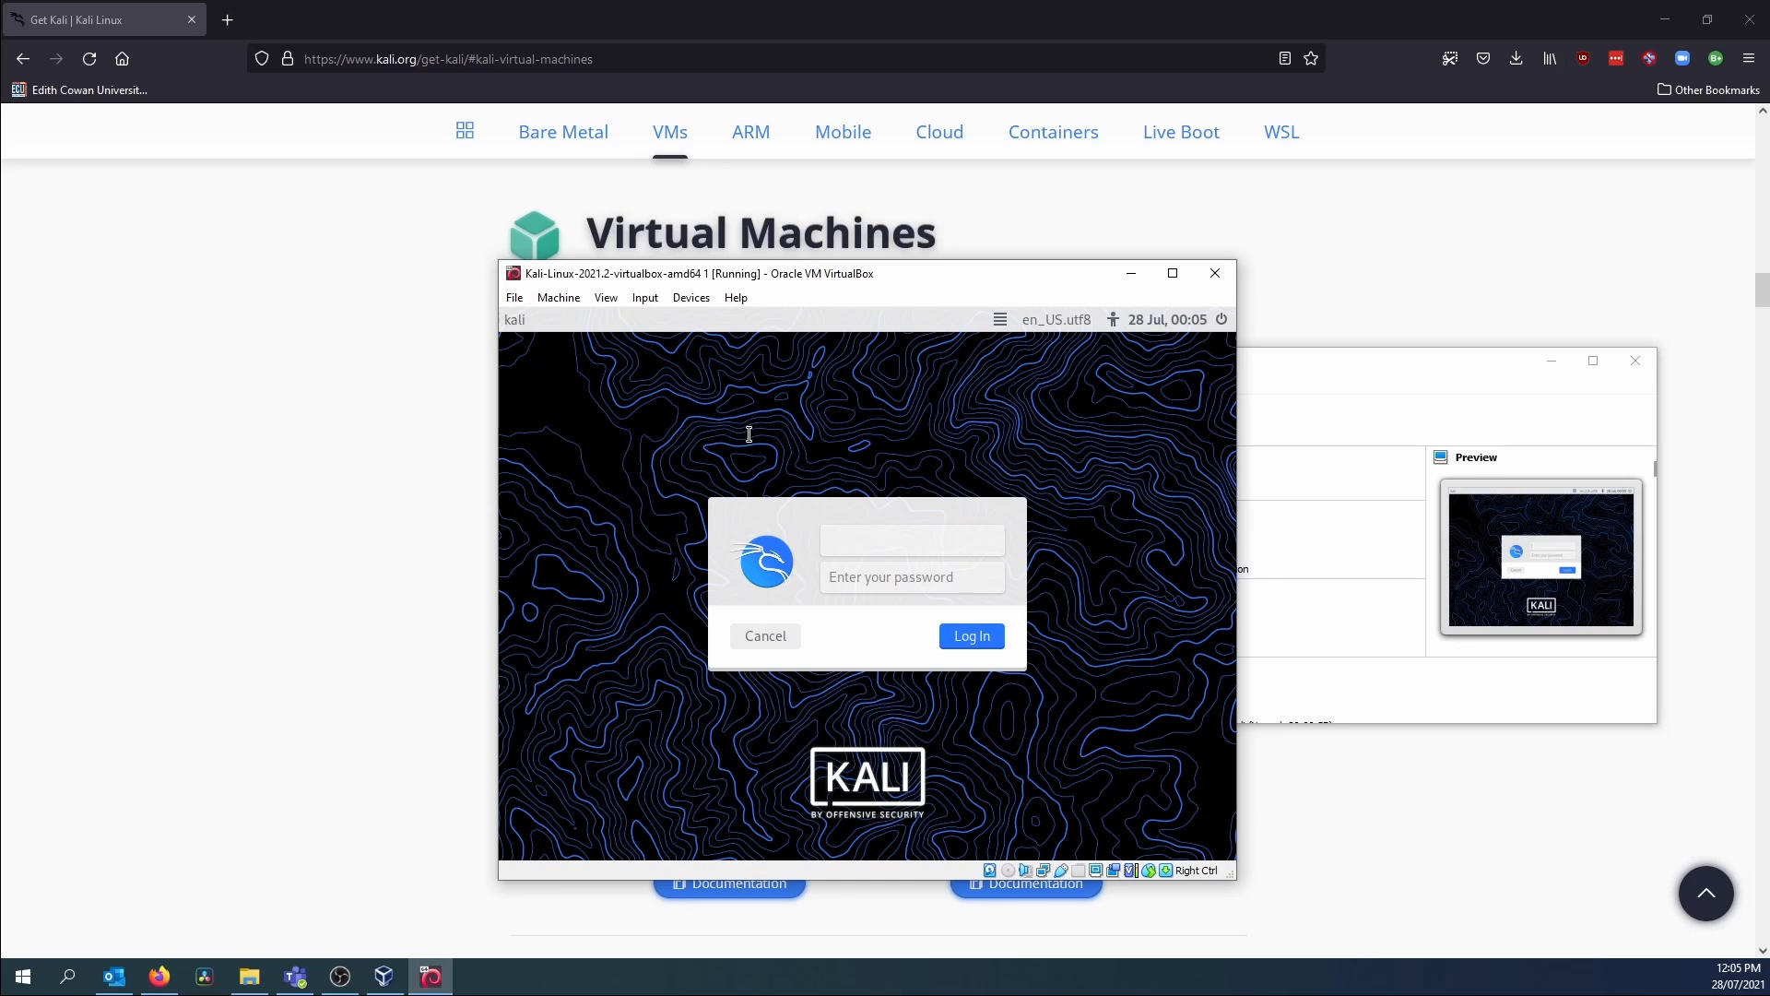
Step: Log in to Kali with the default username and password, and maximise the virtual machine window
text(kali)
key(Tab)
text(kali)
key(Return)
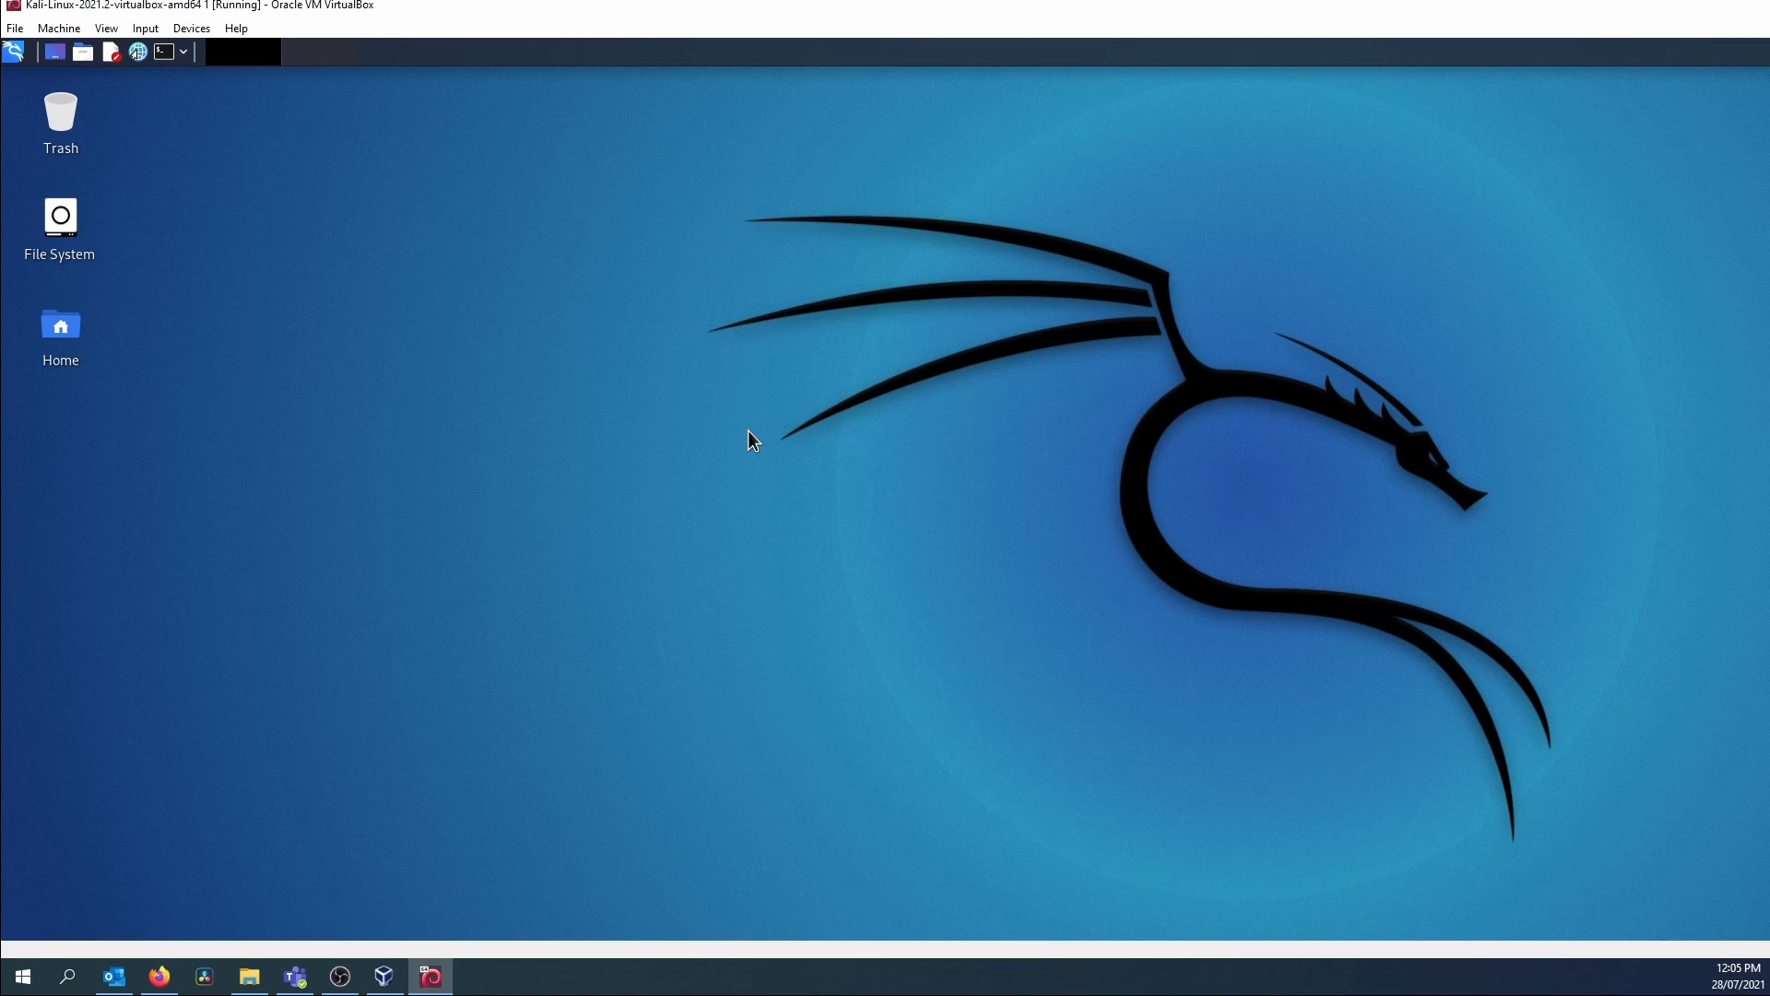
drag(466, 9, 393, 85)
key(super+Up)
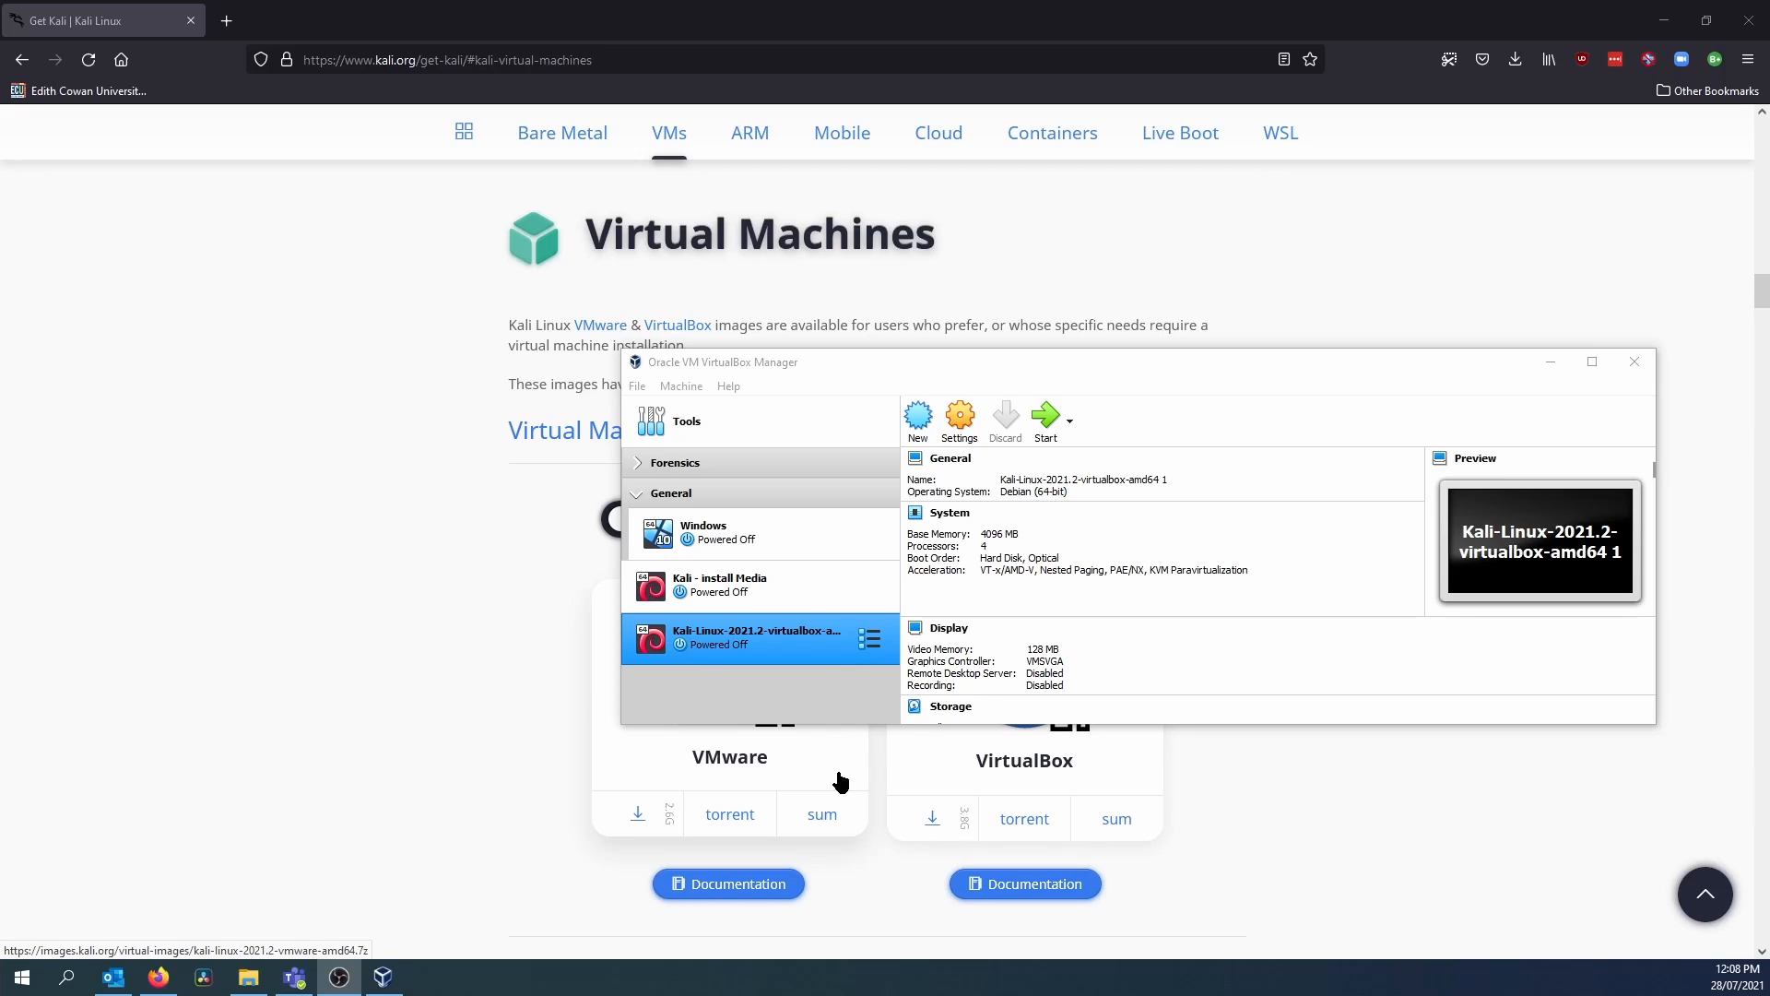
Step: Try to download the 64-bit VMware image kali-linux-2021.2-vmware-amd64.7z from the Kali website to the Data (E:) drive
click(405, 696)
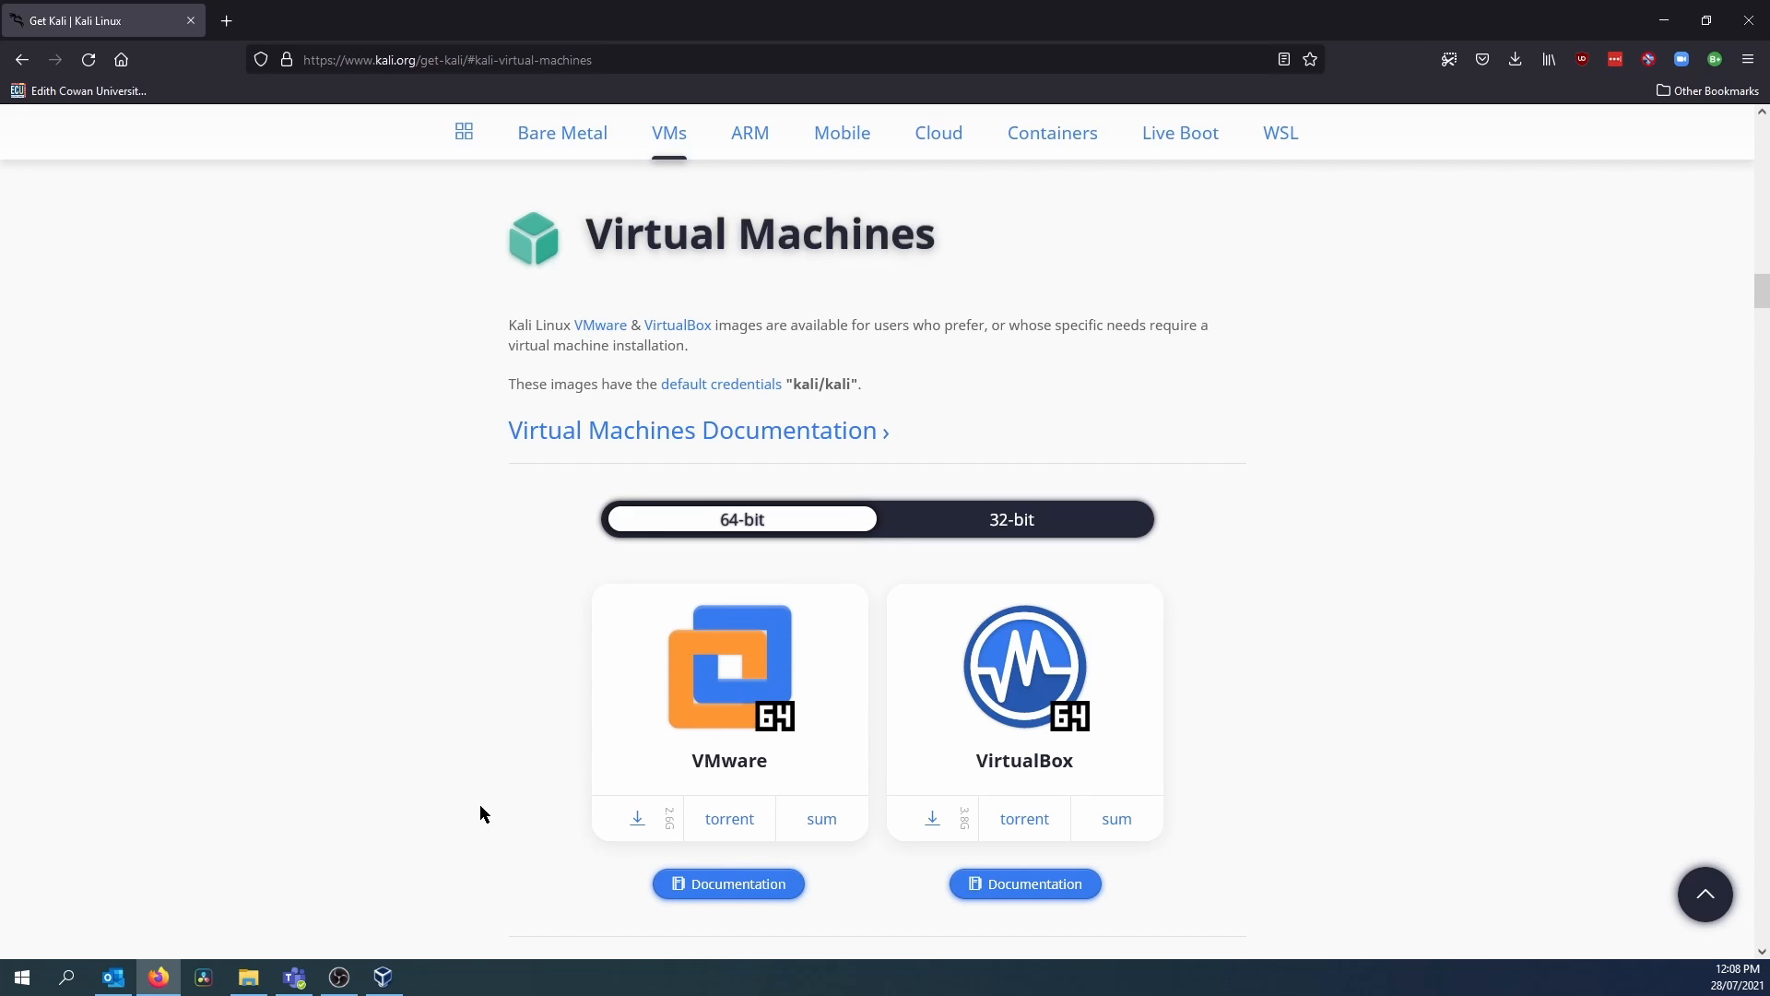
click(639, 818)
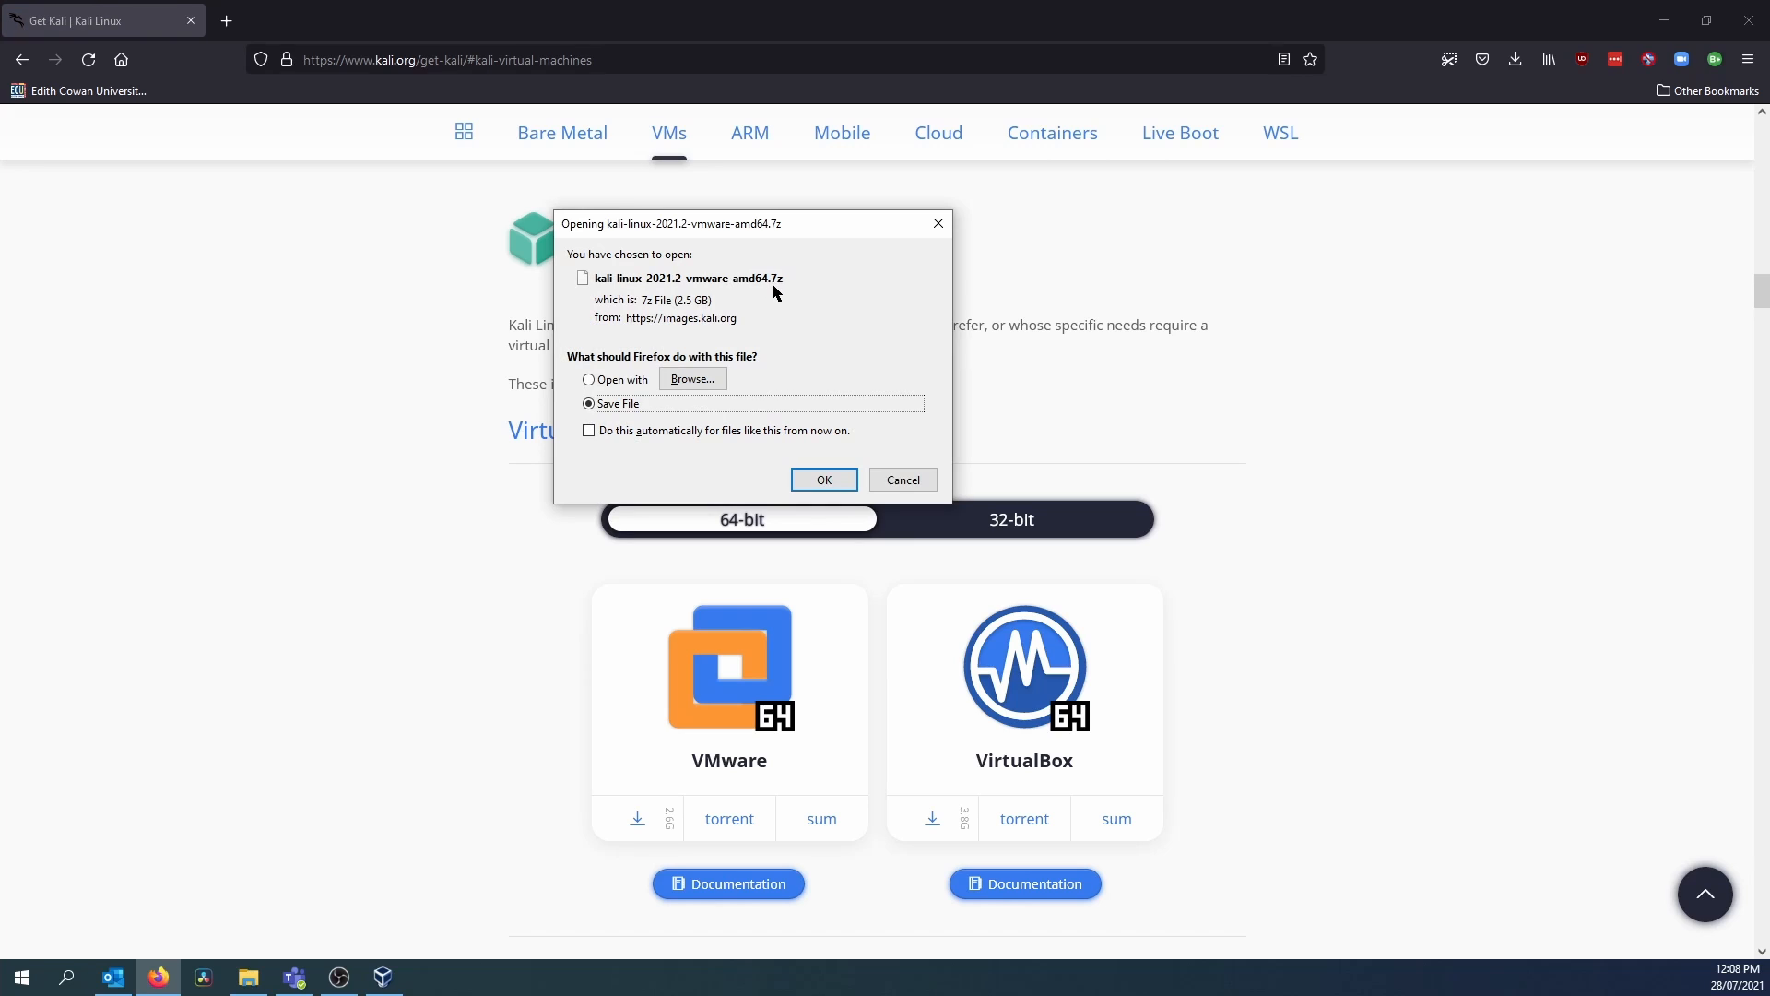
click(824, 480)
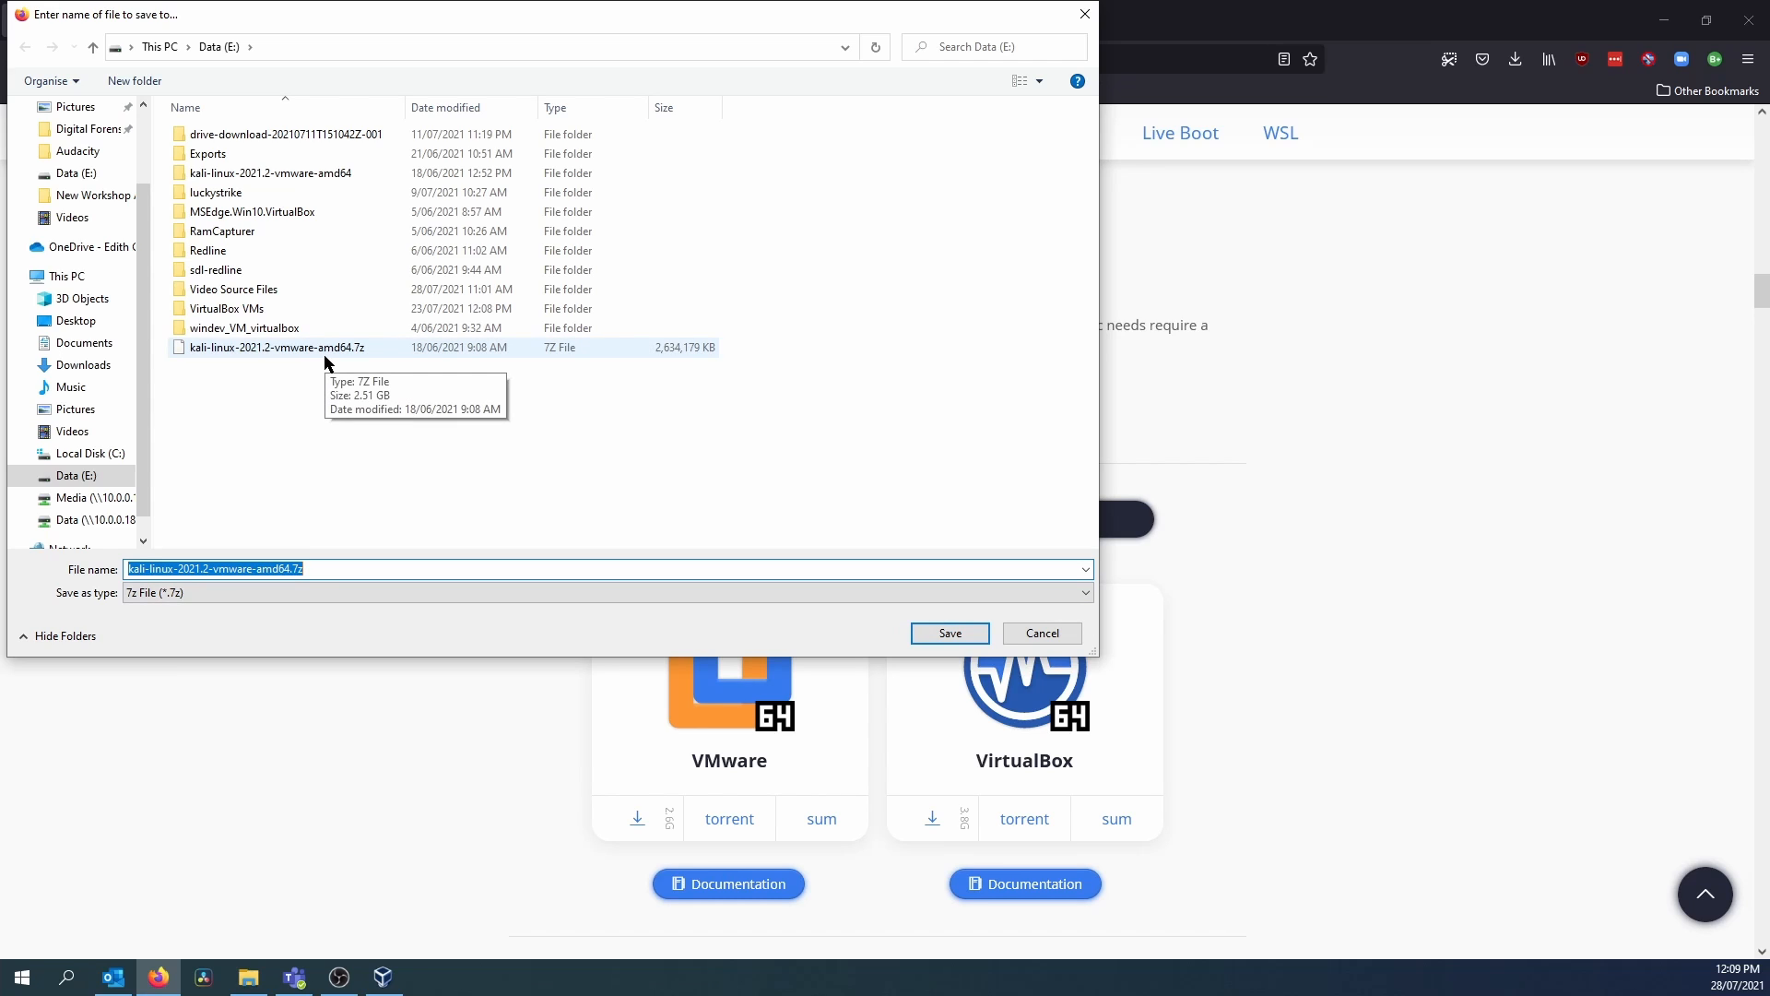
click(1040, 634)
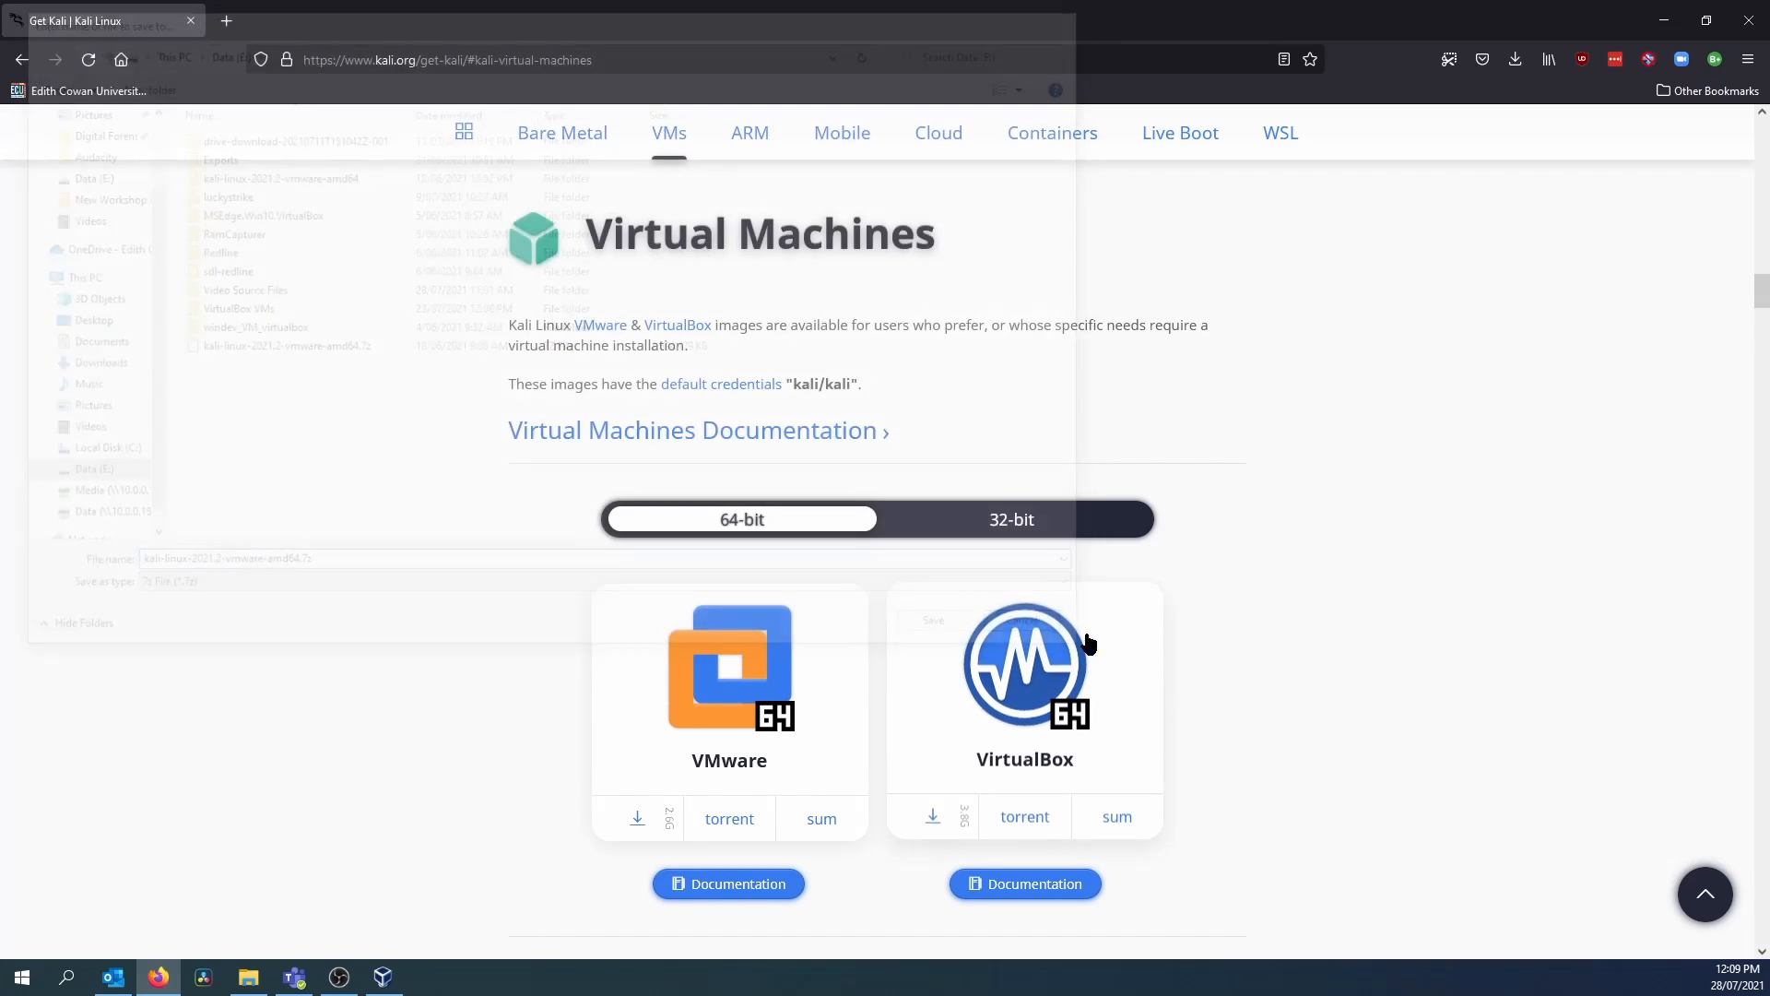
Step: Switch to File Explorer and extract the kali-linux-2021.2-vmware-amd64.7z archive on the Data (E:) drive with 7-Zip
click(248, 976)
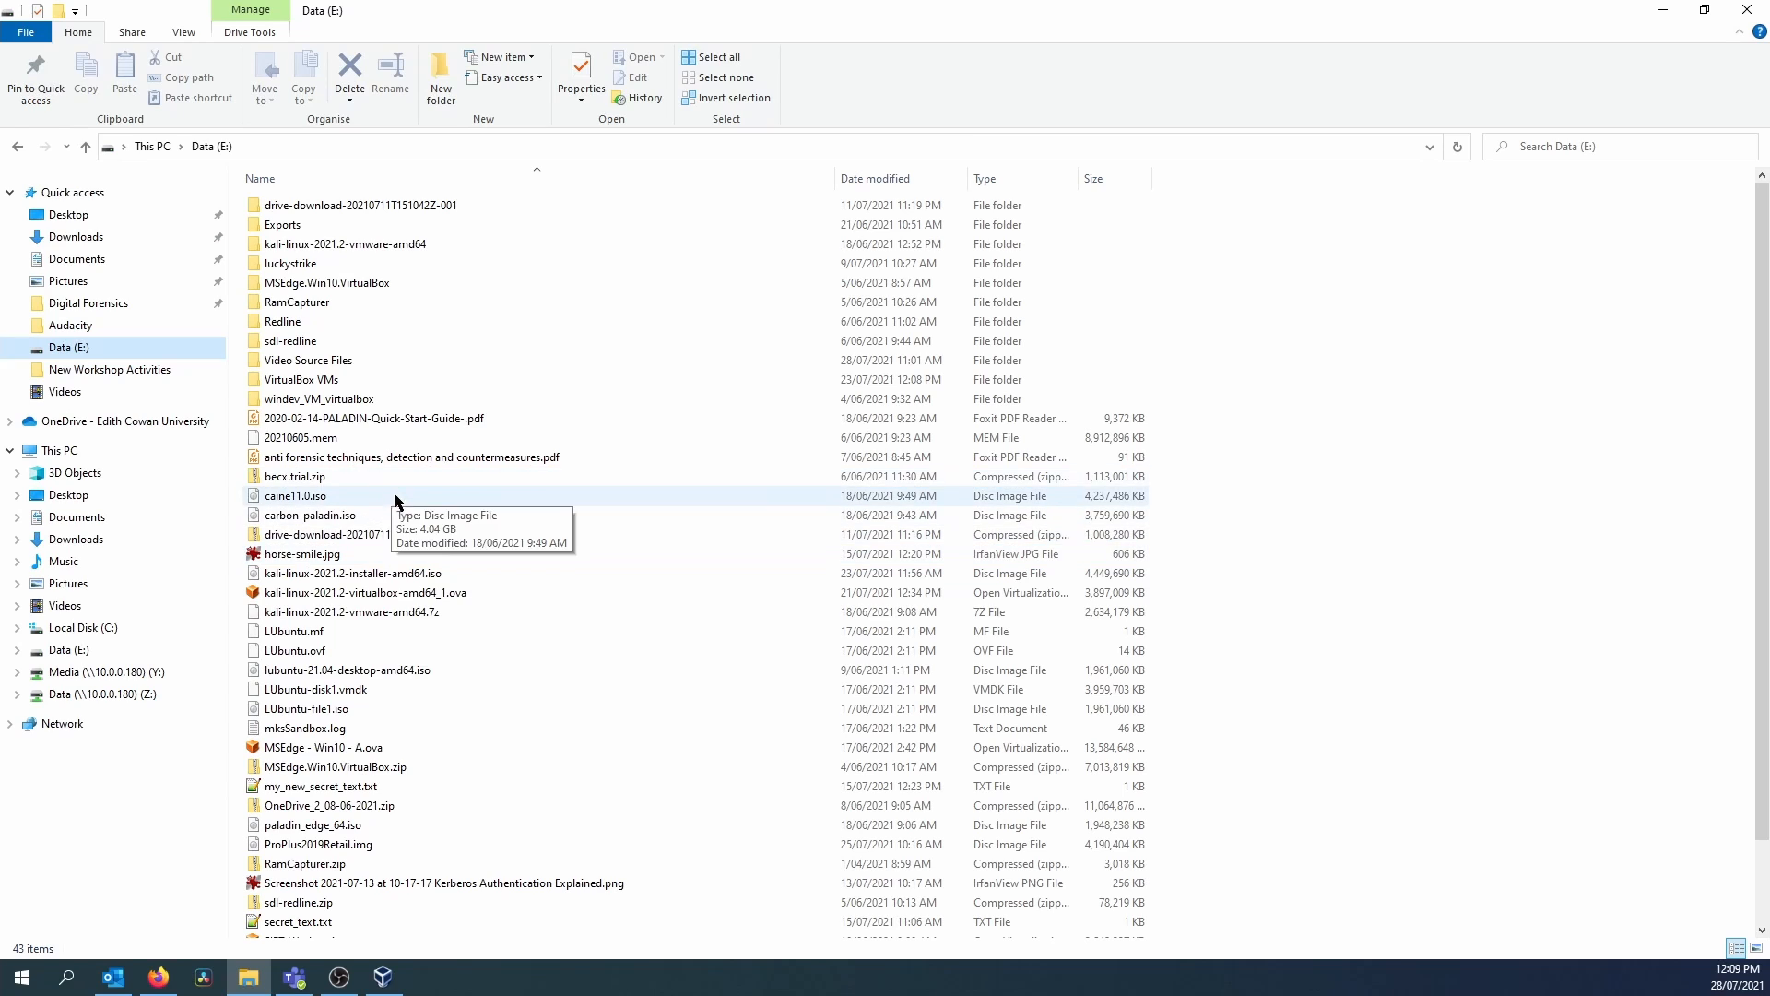
click(399, 614)
right_click(399, 617)
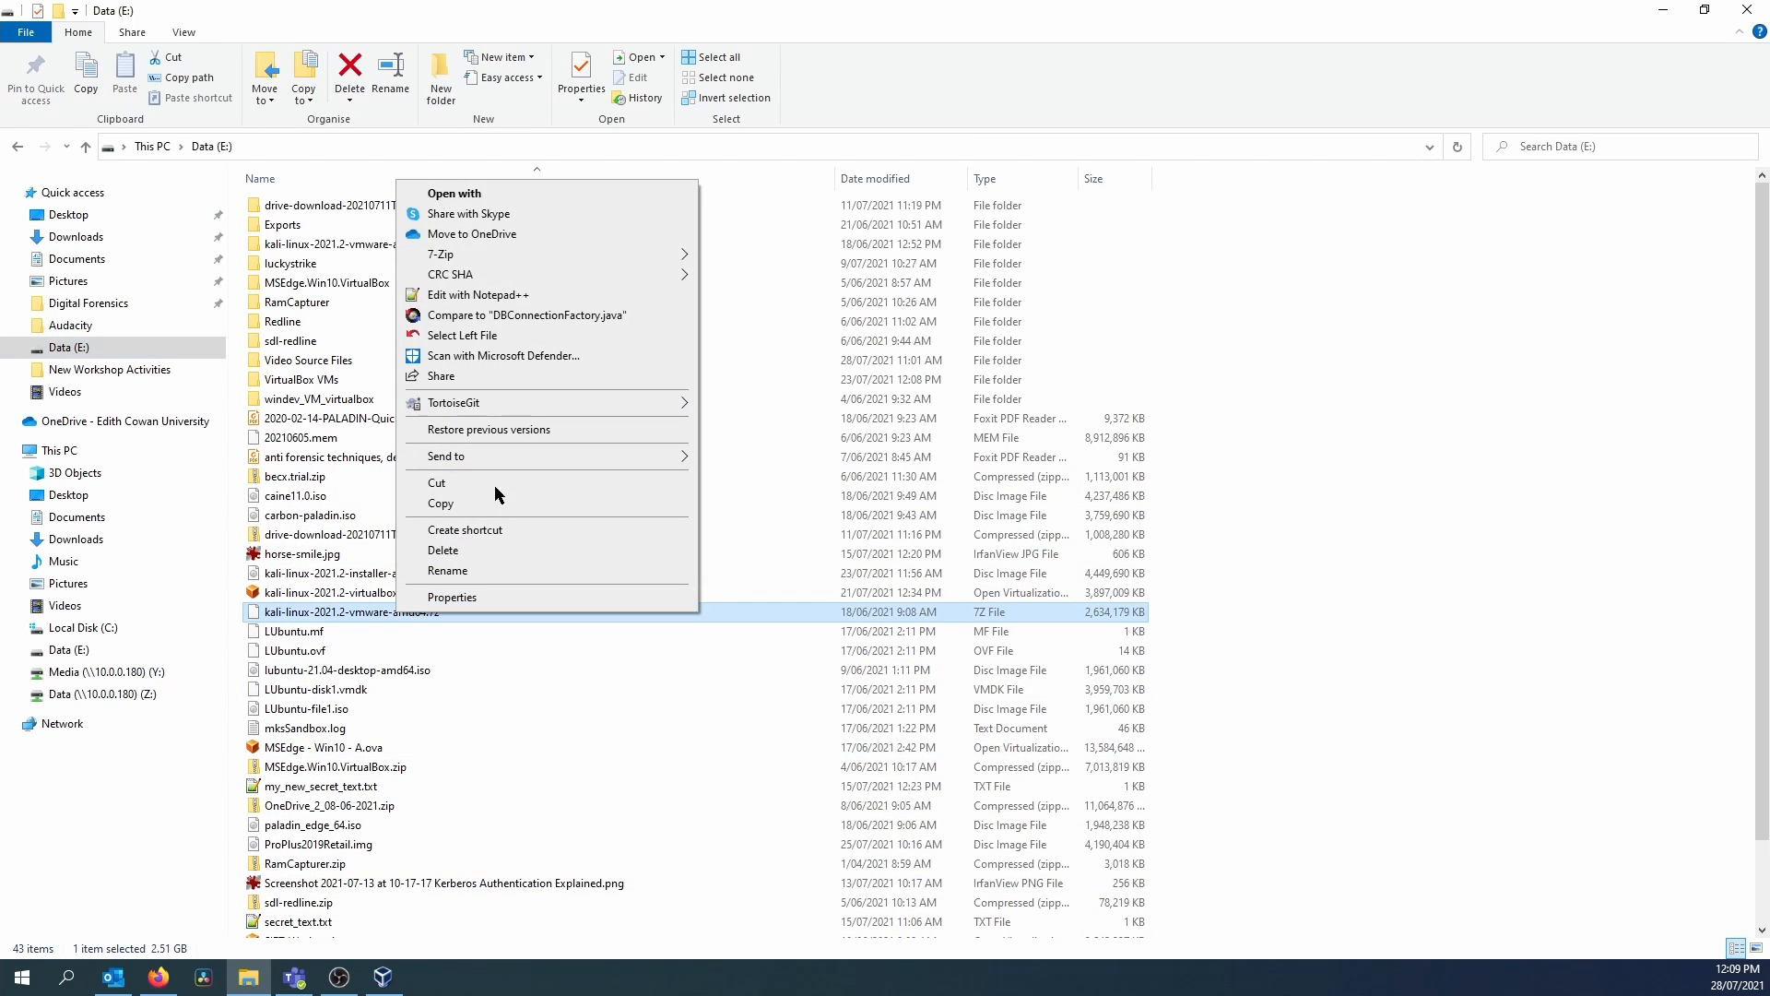
mouse_move(480, 255)
click(880, 338)
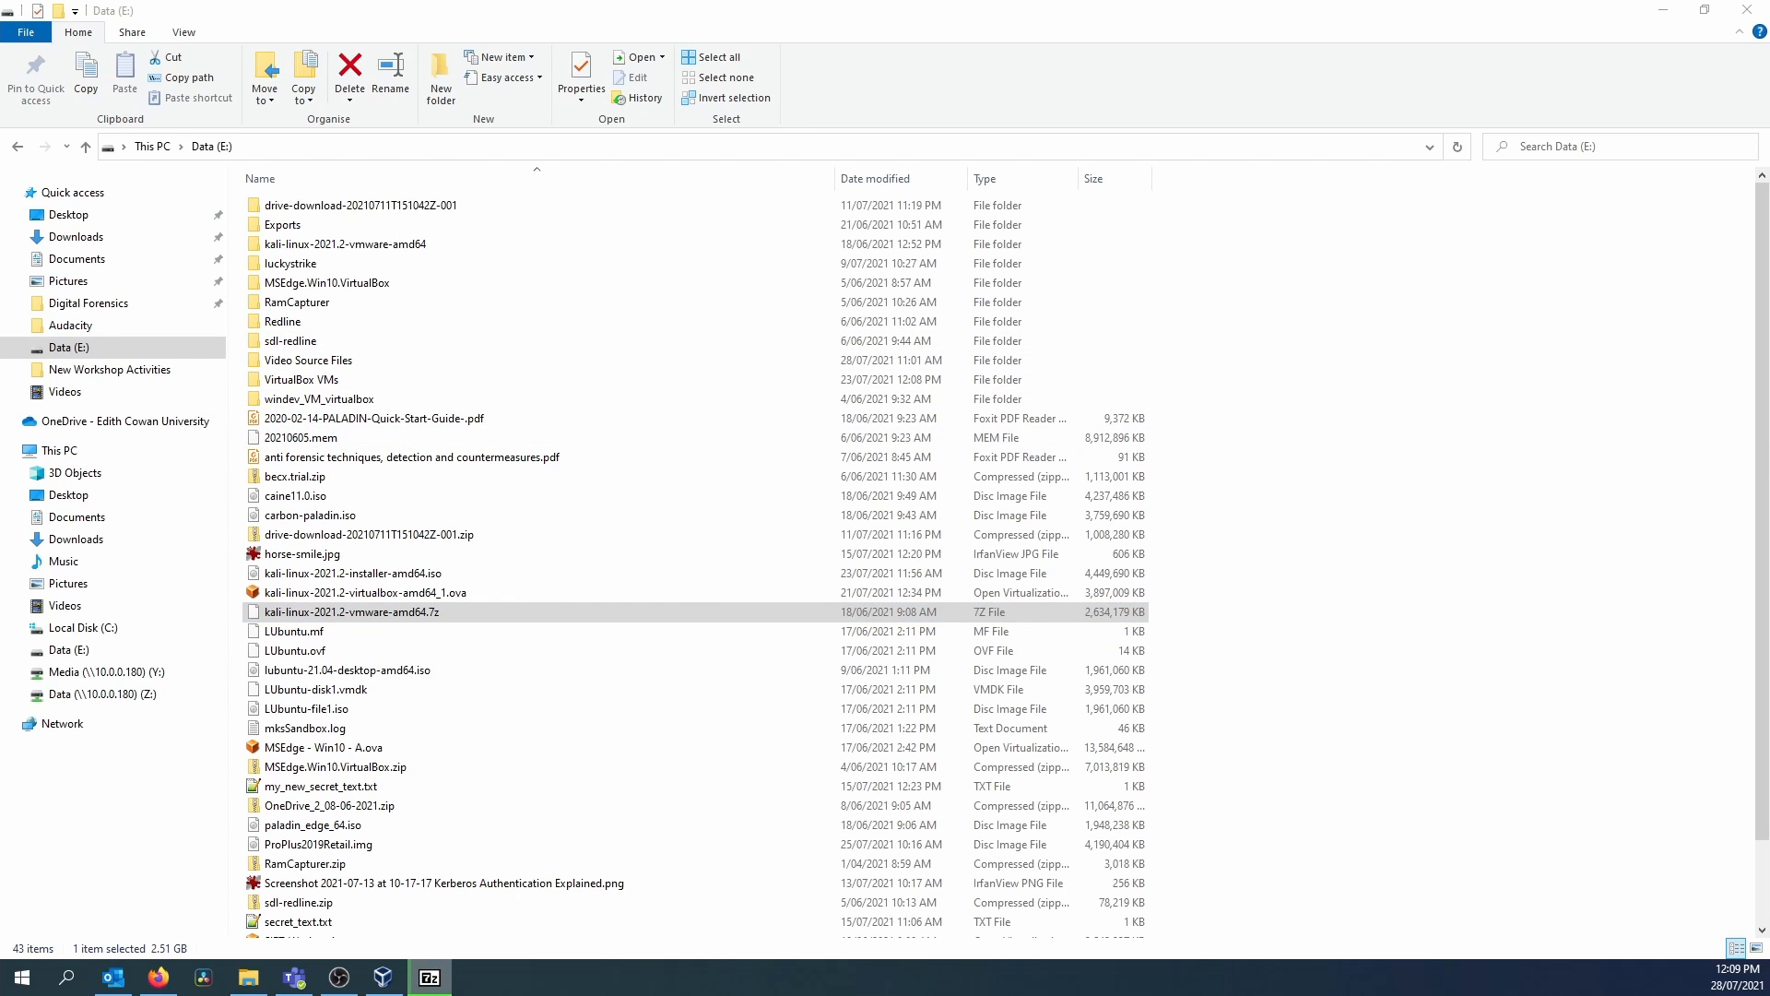
drag(296, 174, 622, 164)
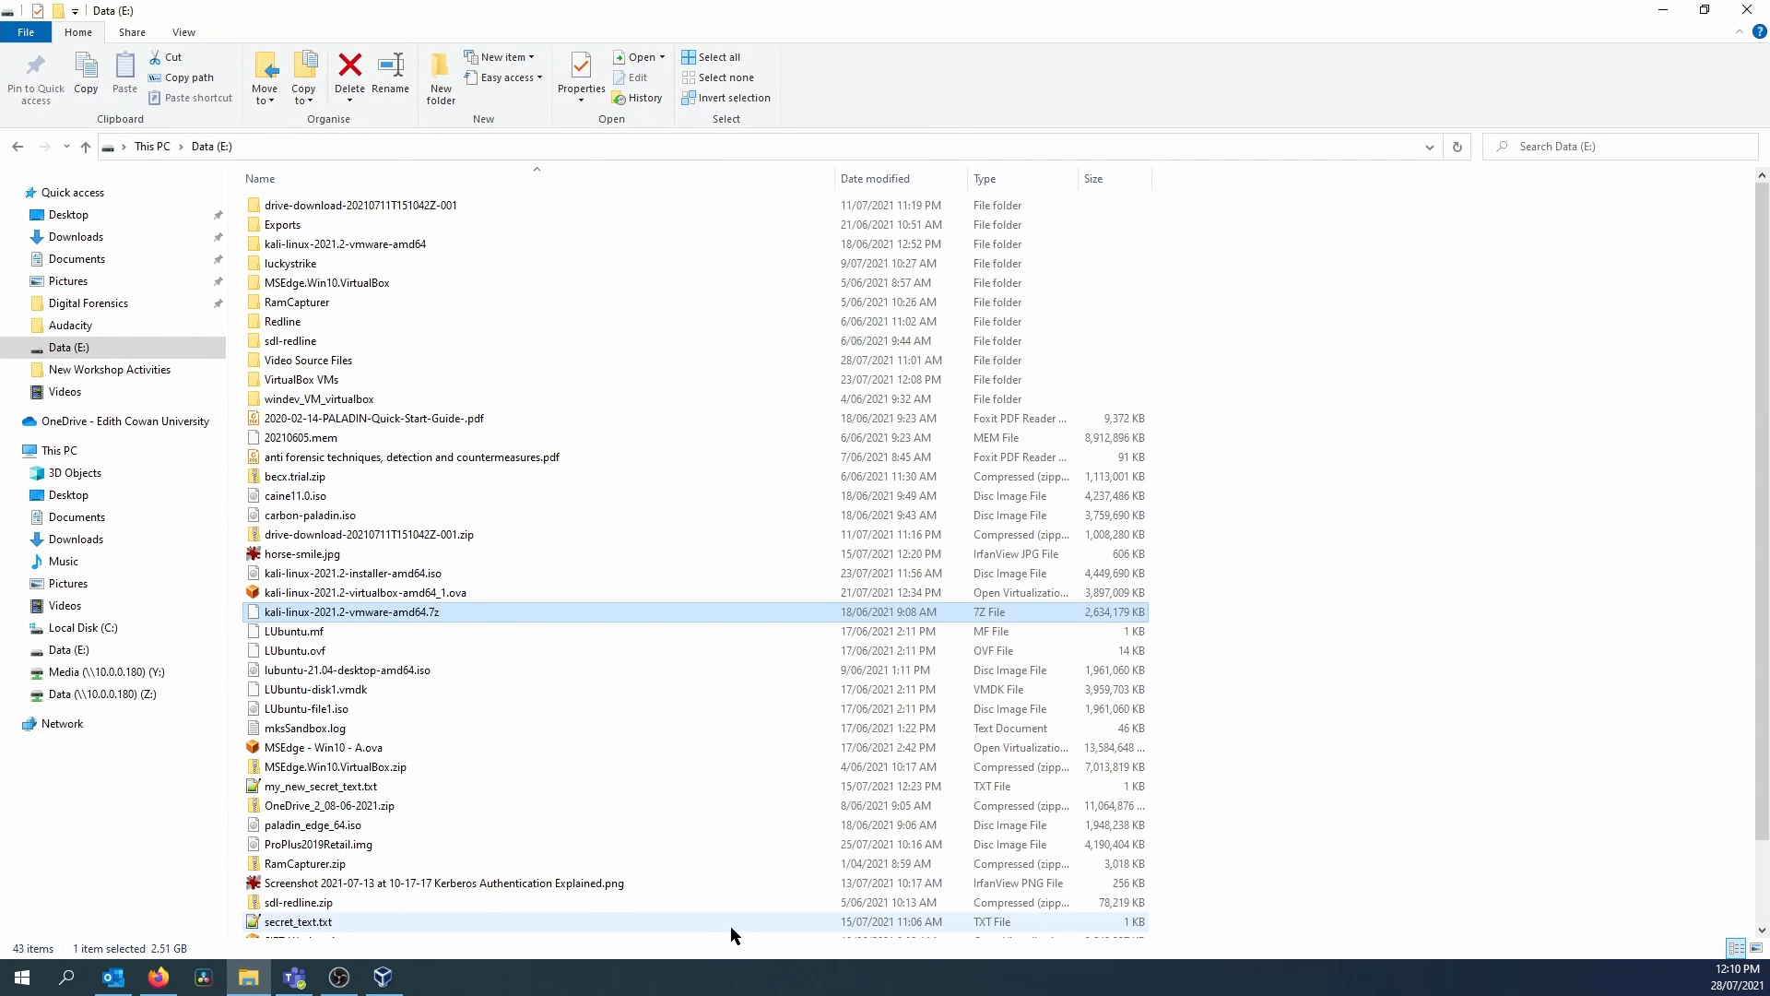
Step: Examine the split virtual disk files and configuration files in the extracted Kali-Linux-2021.2-vmware-amd64.vmwarevm folder
double_click(304, 243)
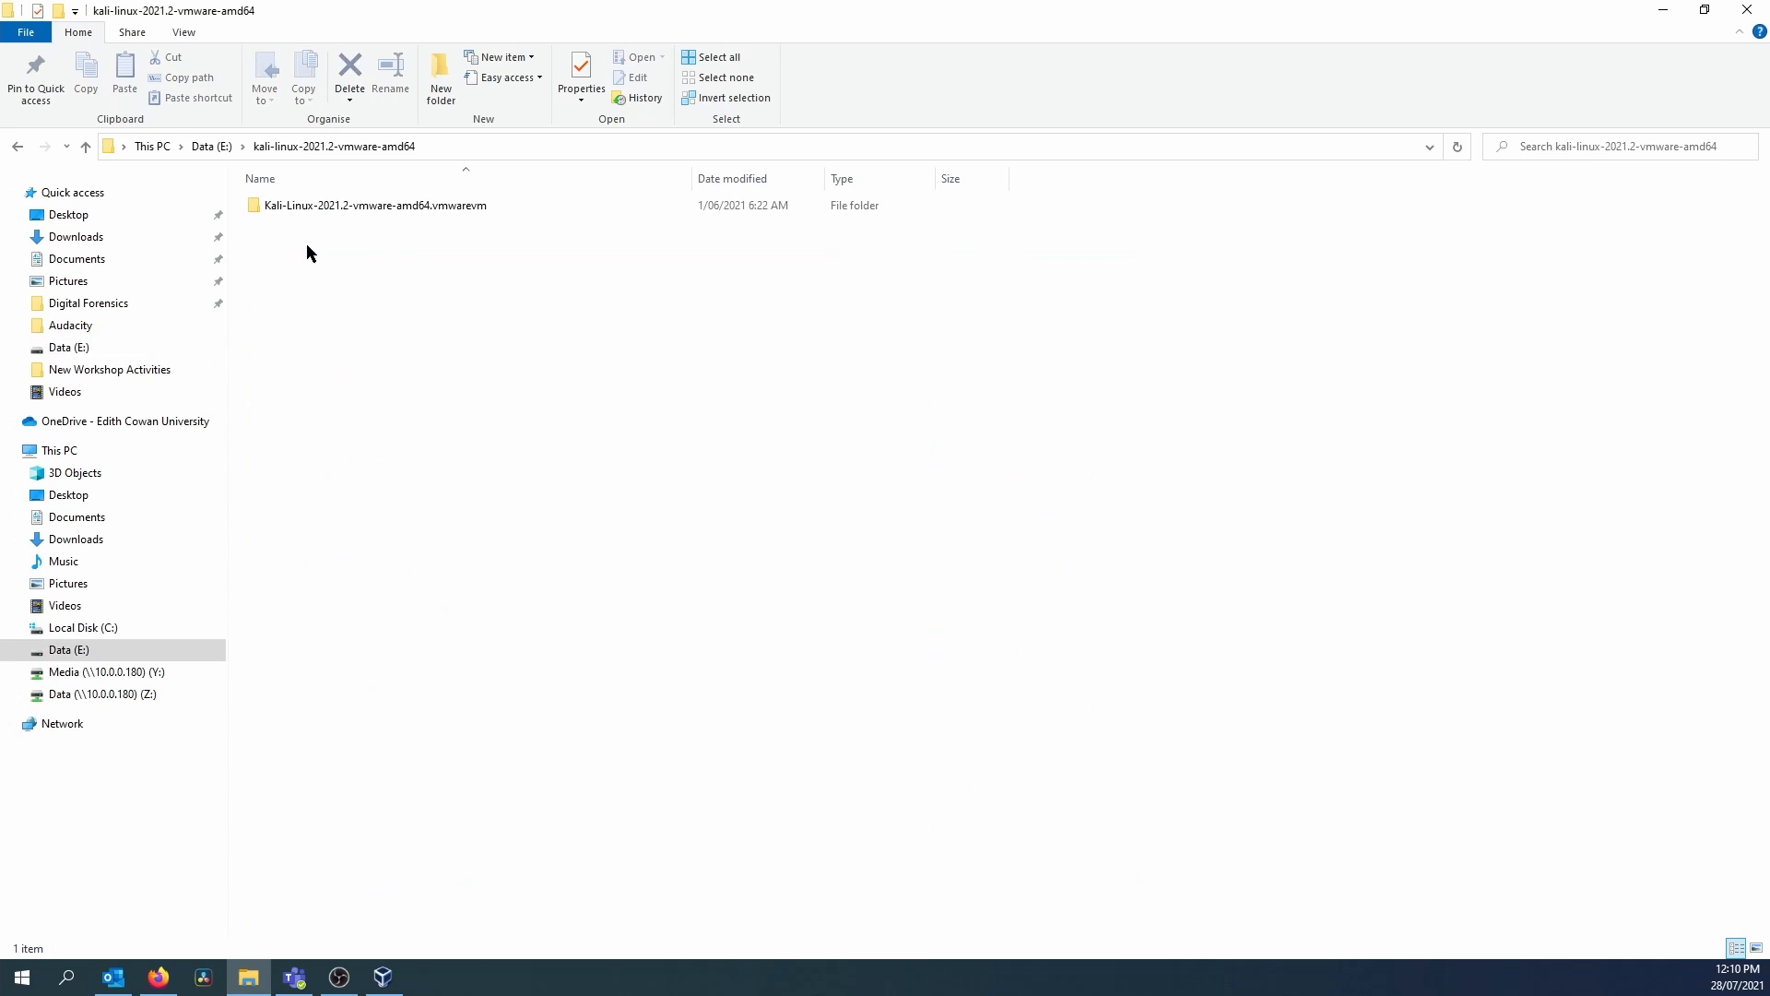
double_click(316, 206)
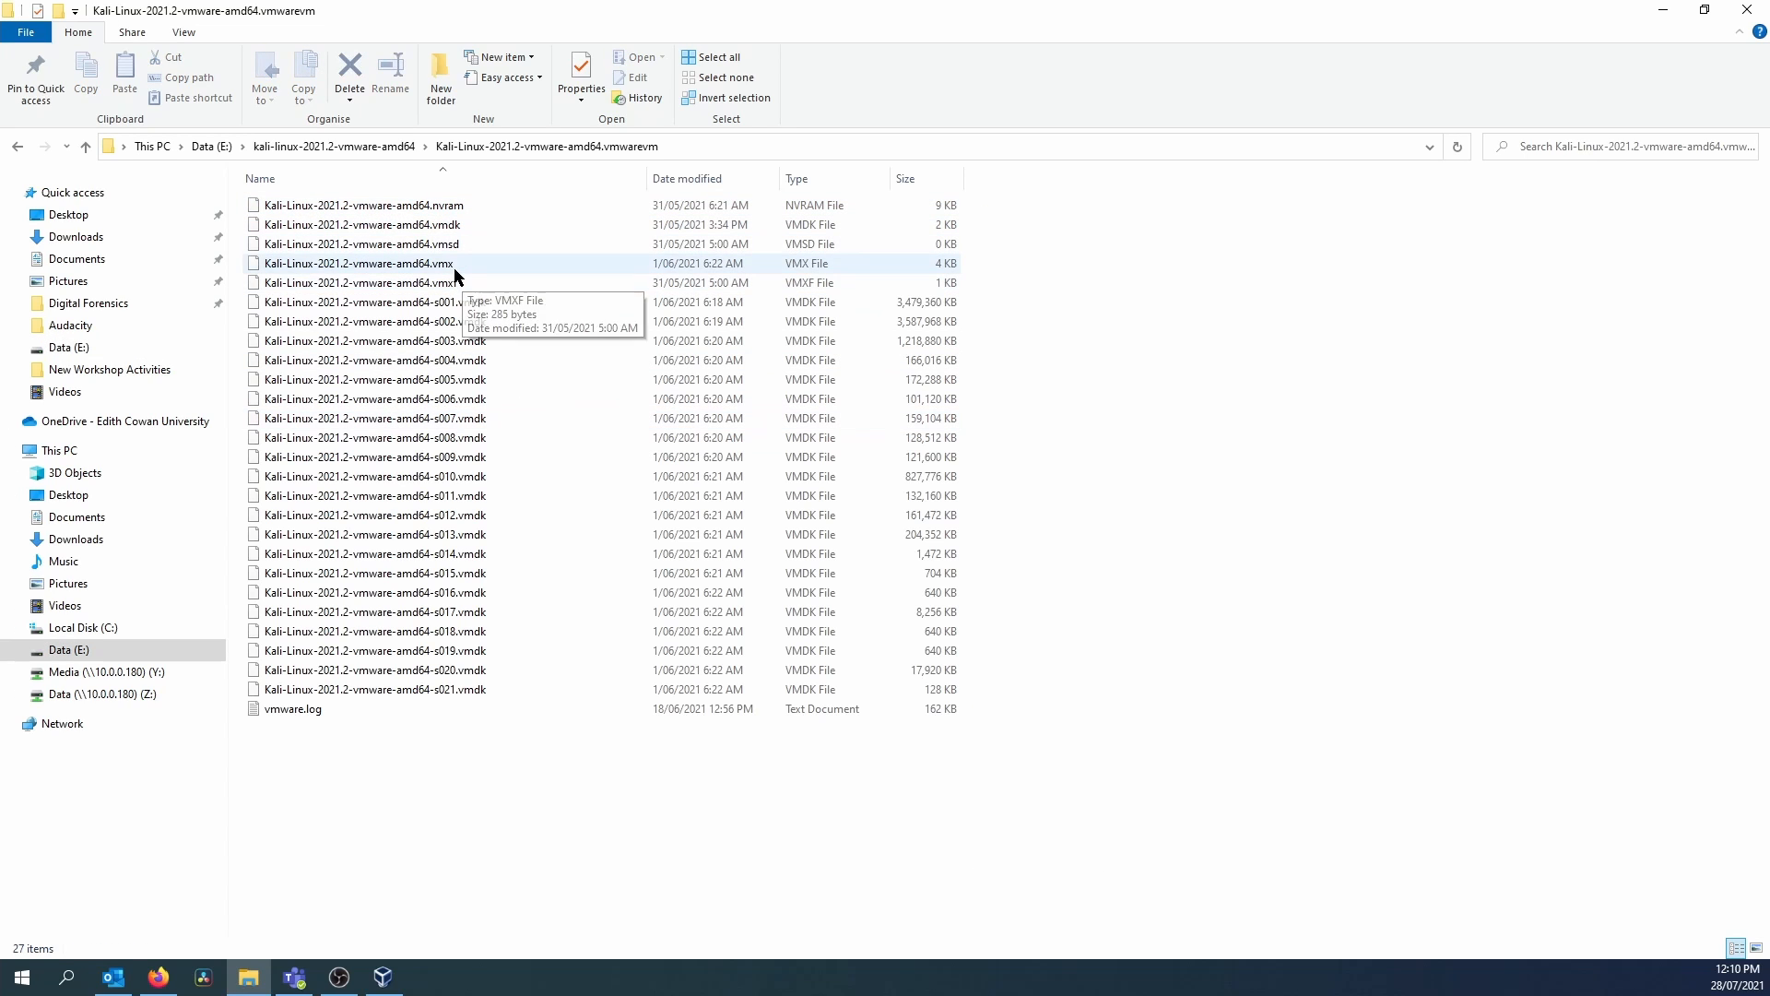
click(466, 303)
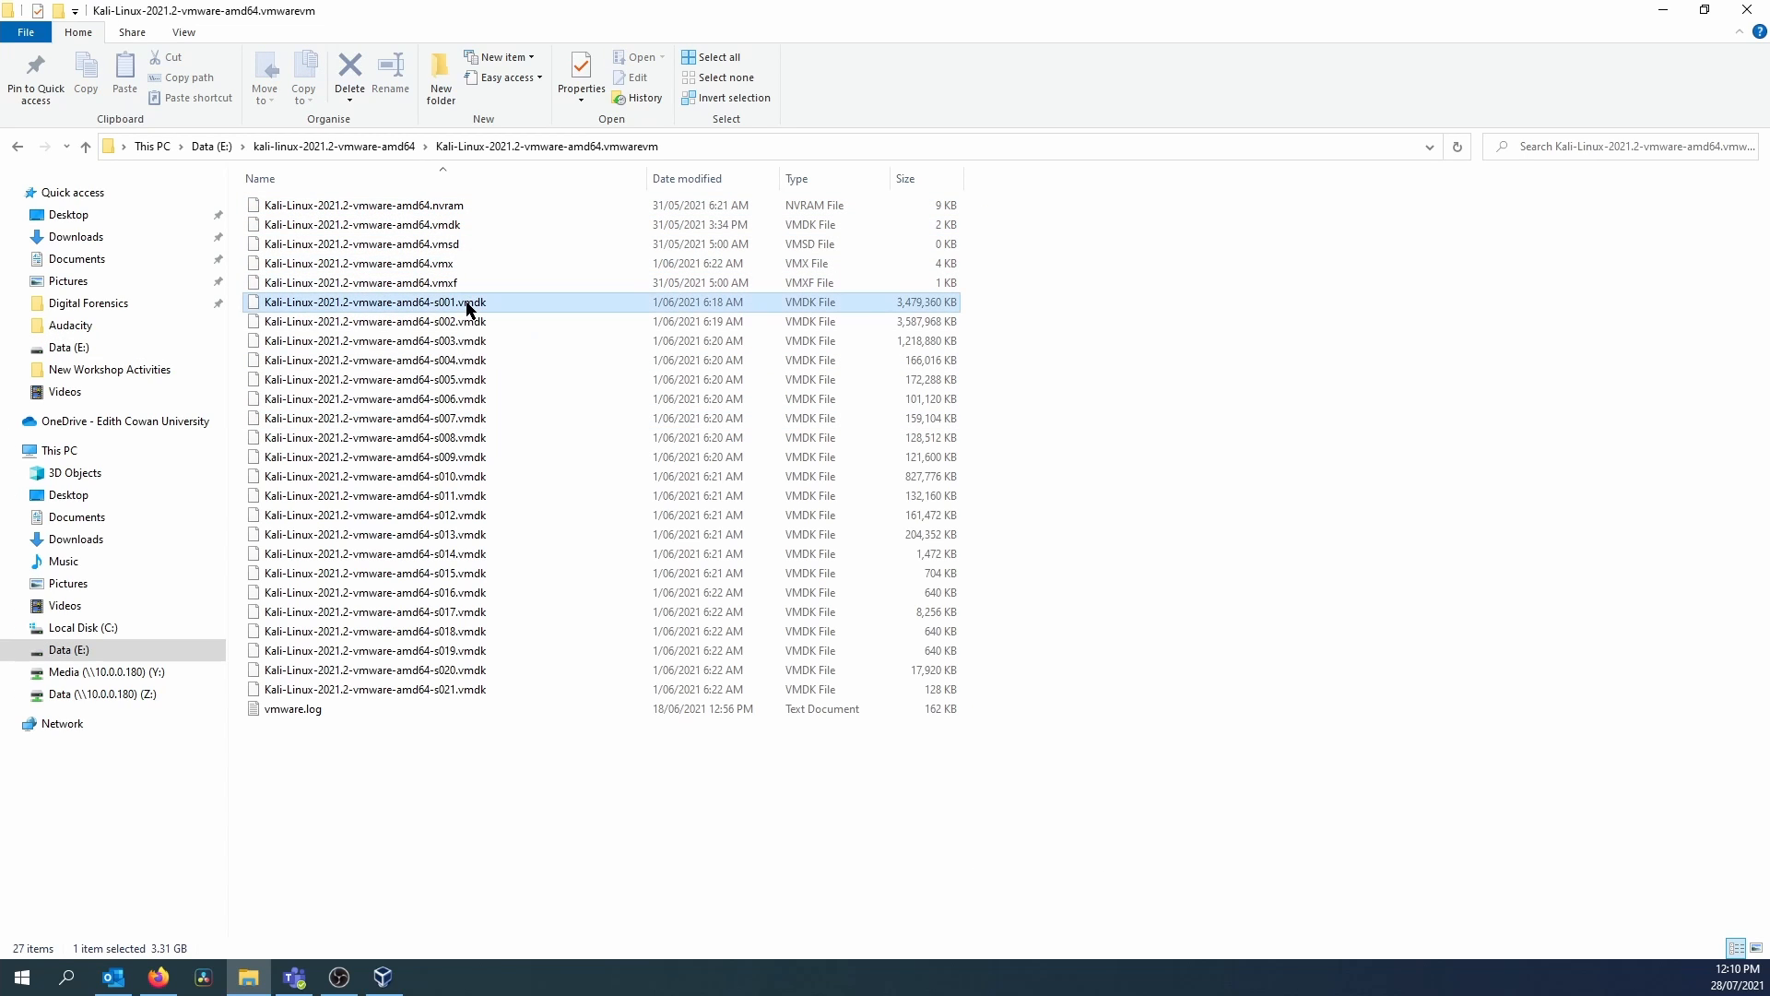
shift+click(456, 690)
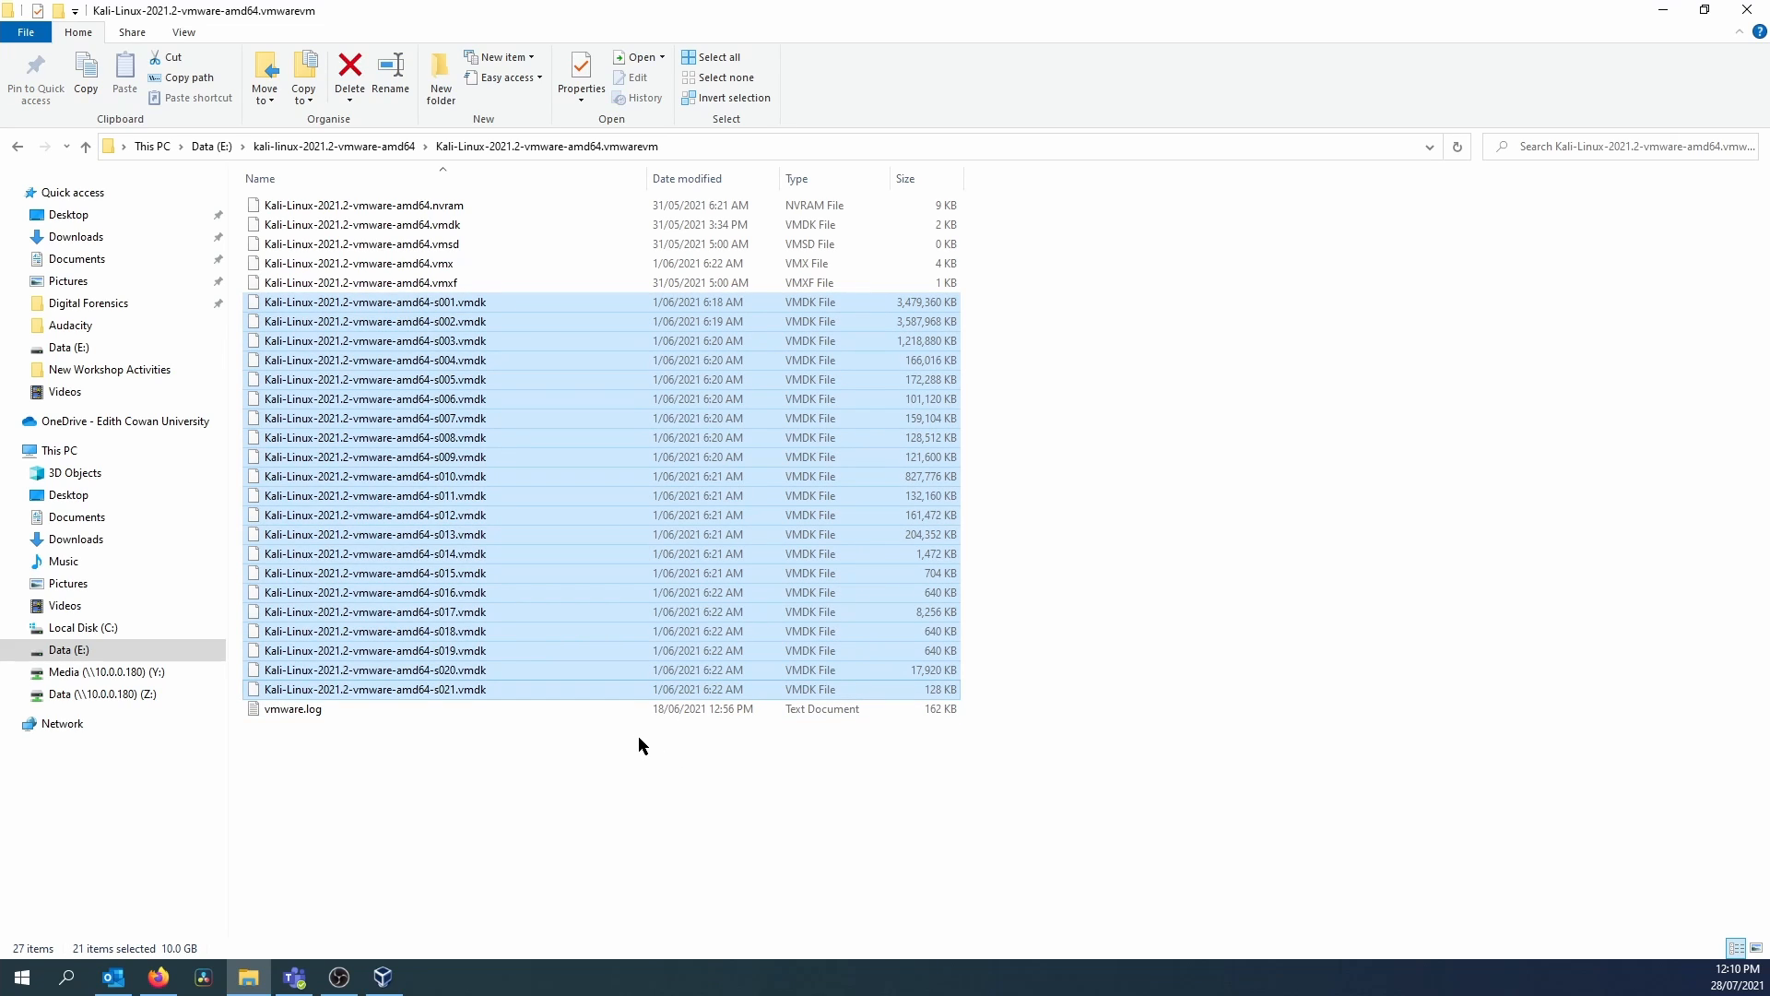
click(435, 286)
shift+click(436, 222)
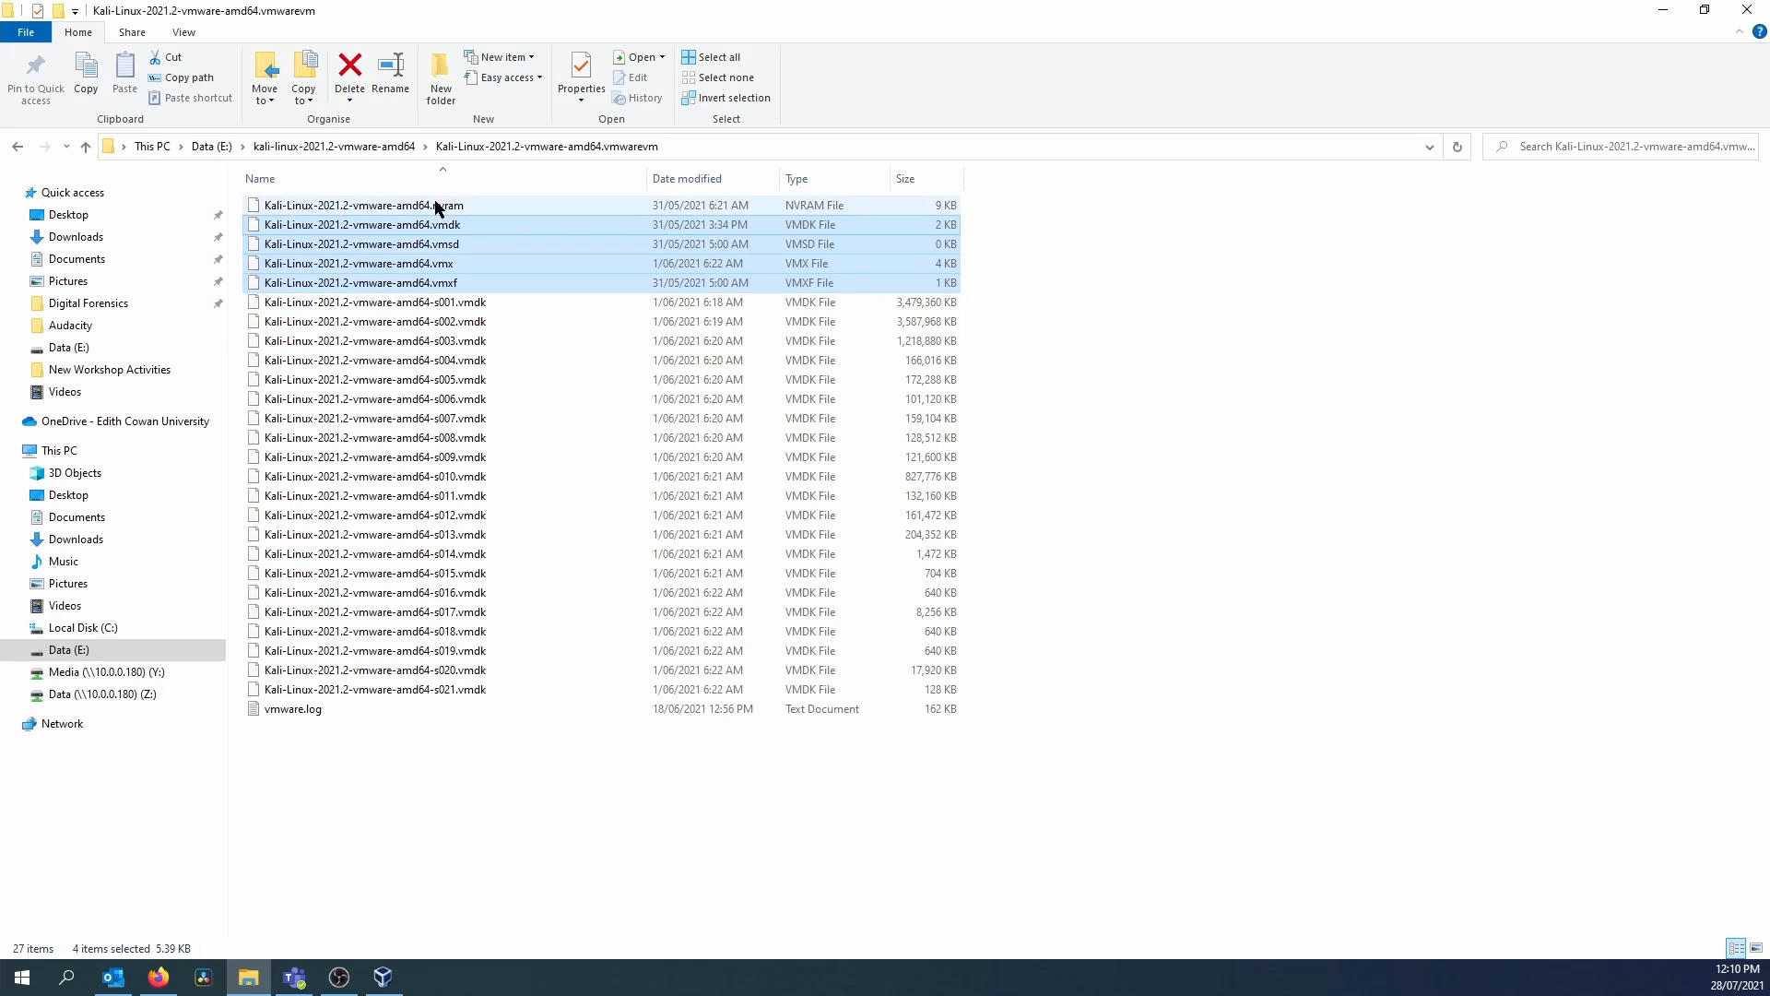
click(438, 207)
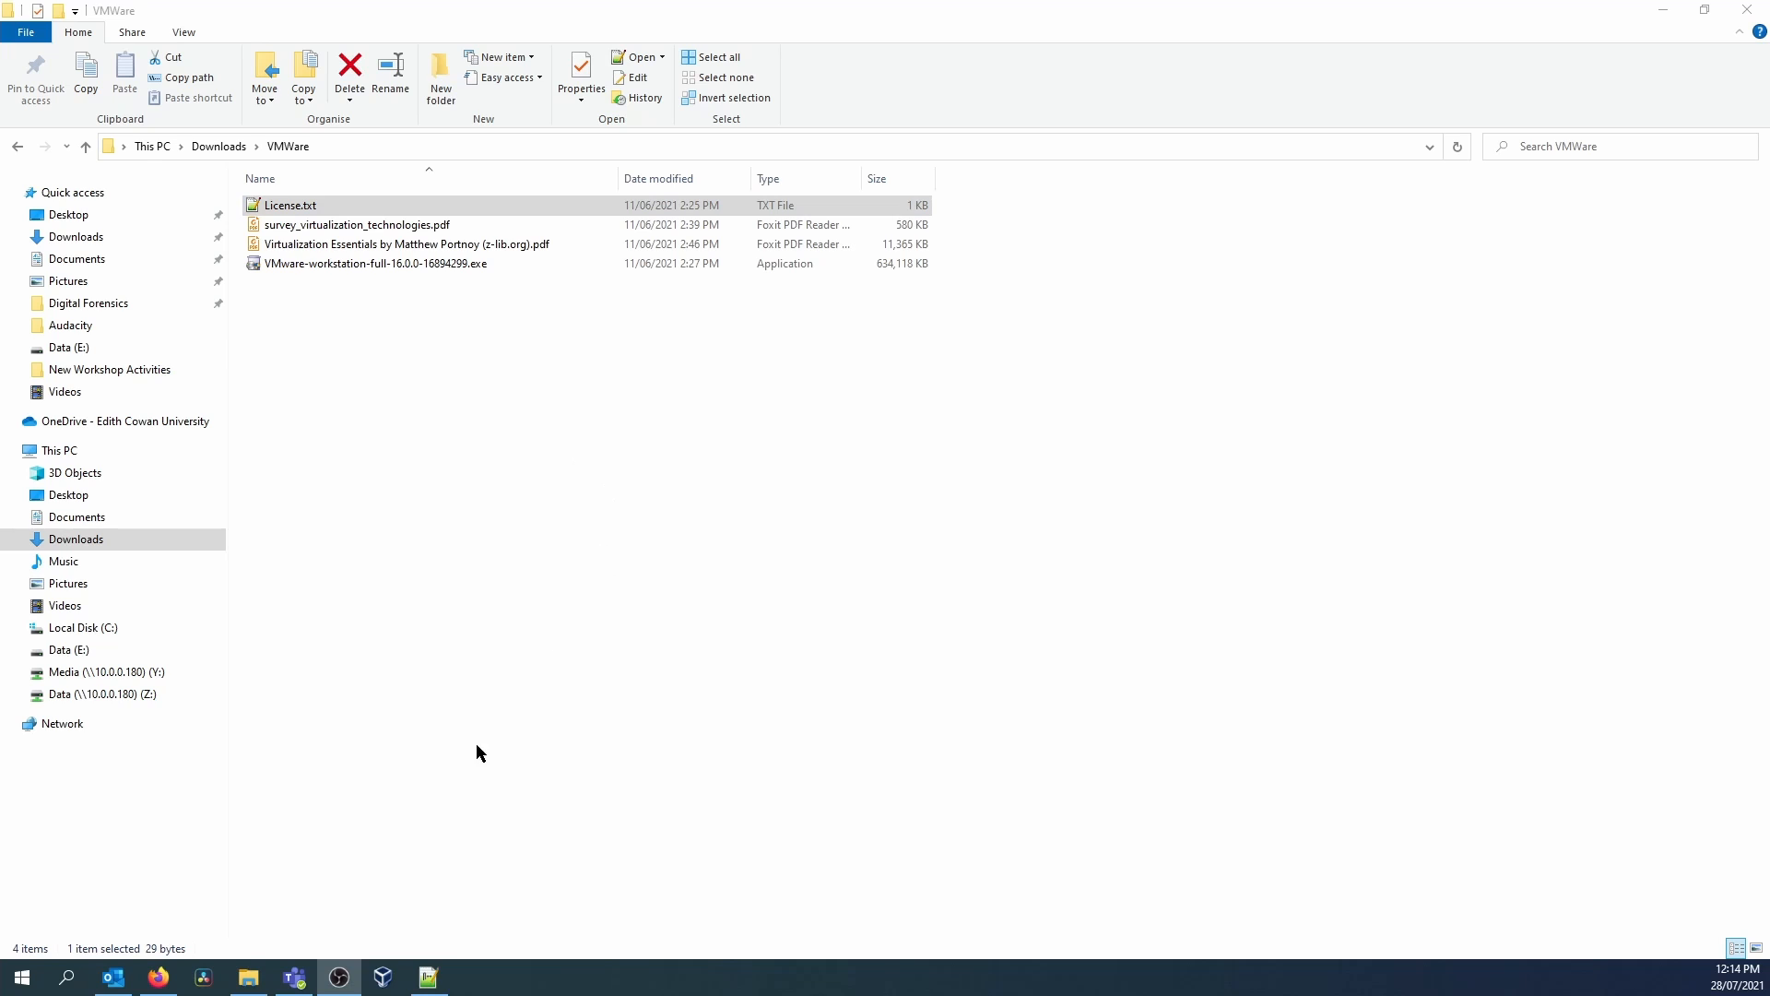
Step: Launch VMware Workstation Pro
click(22, 979)
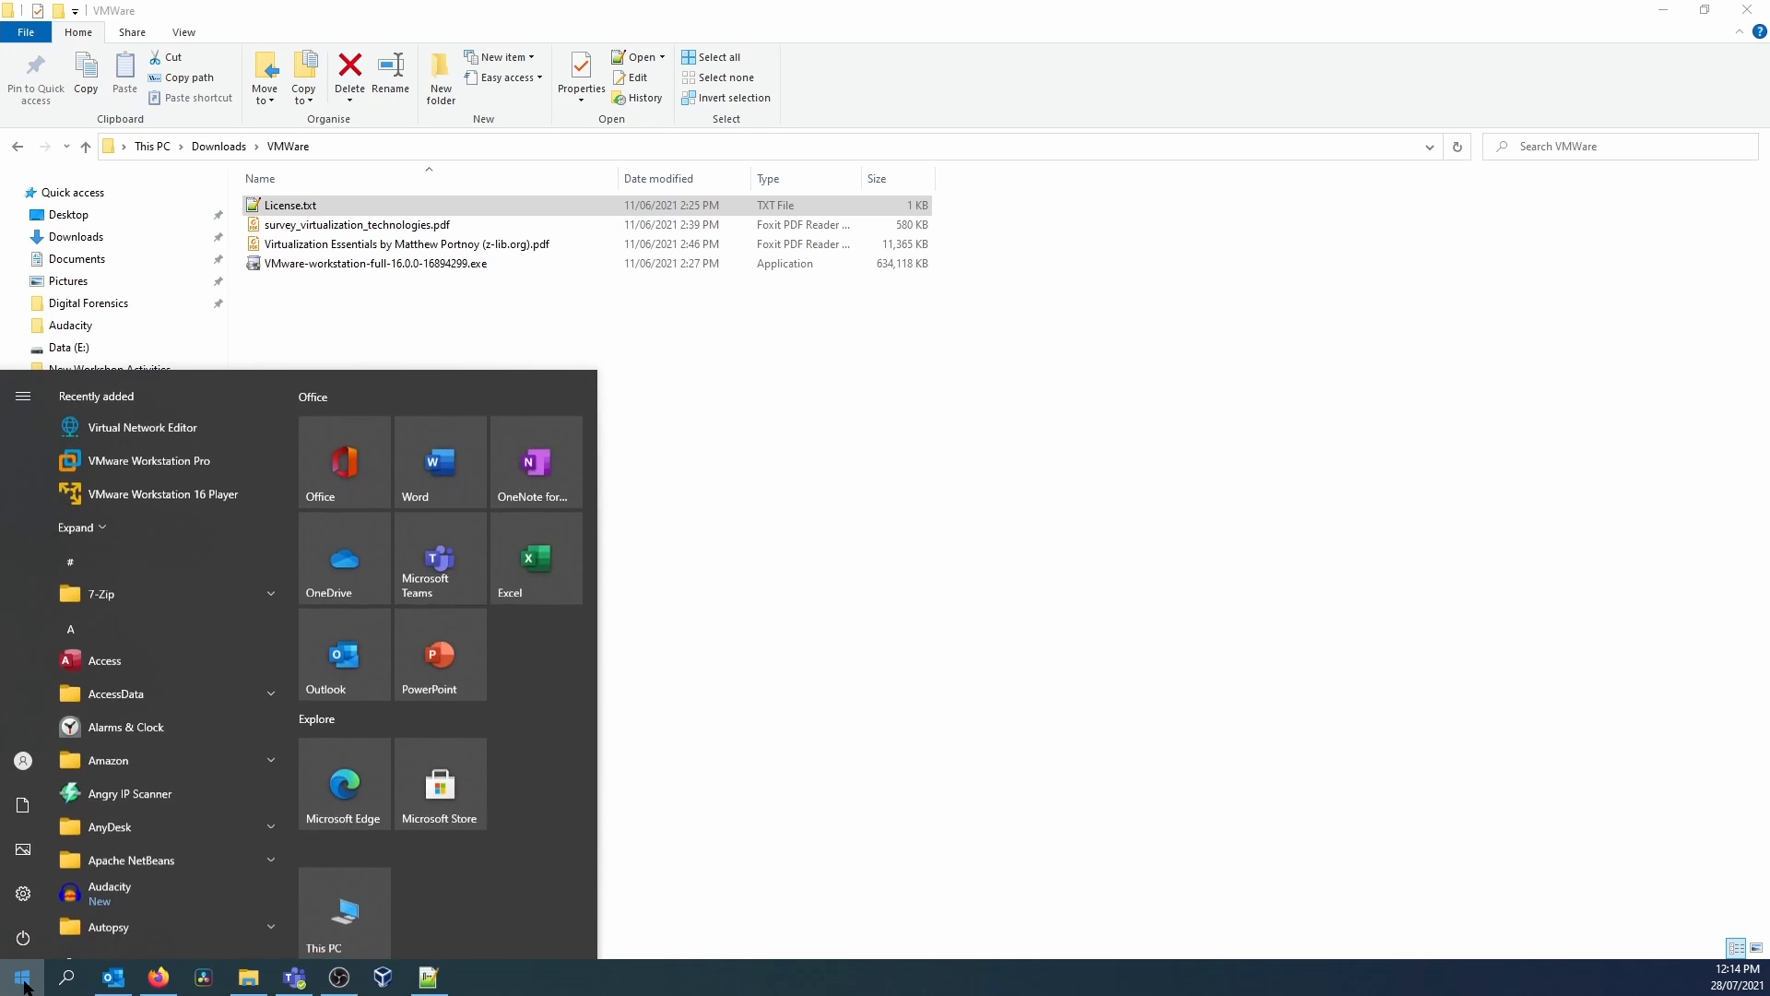
text(vm)
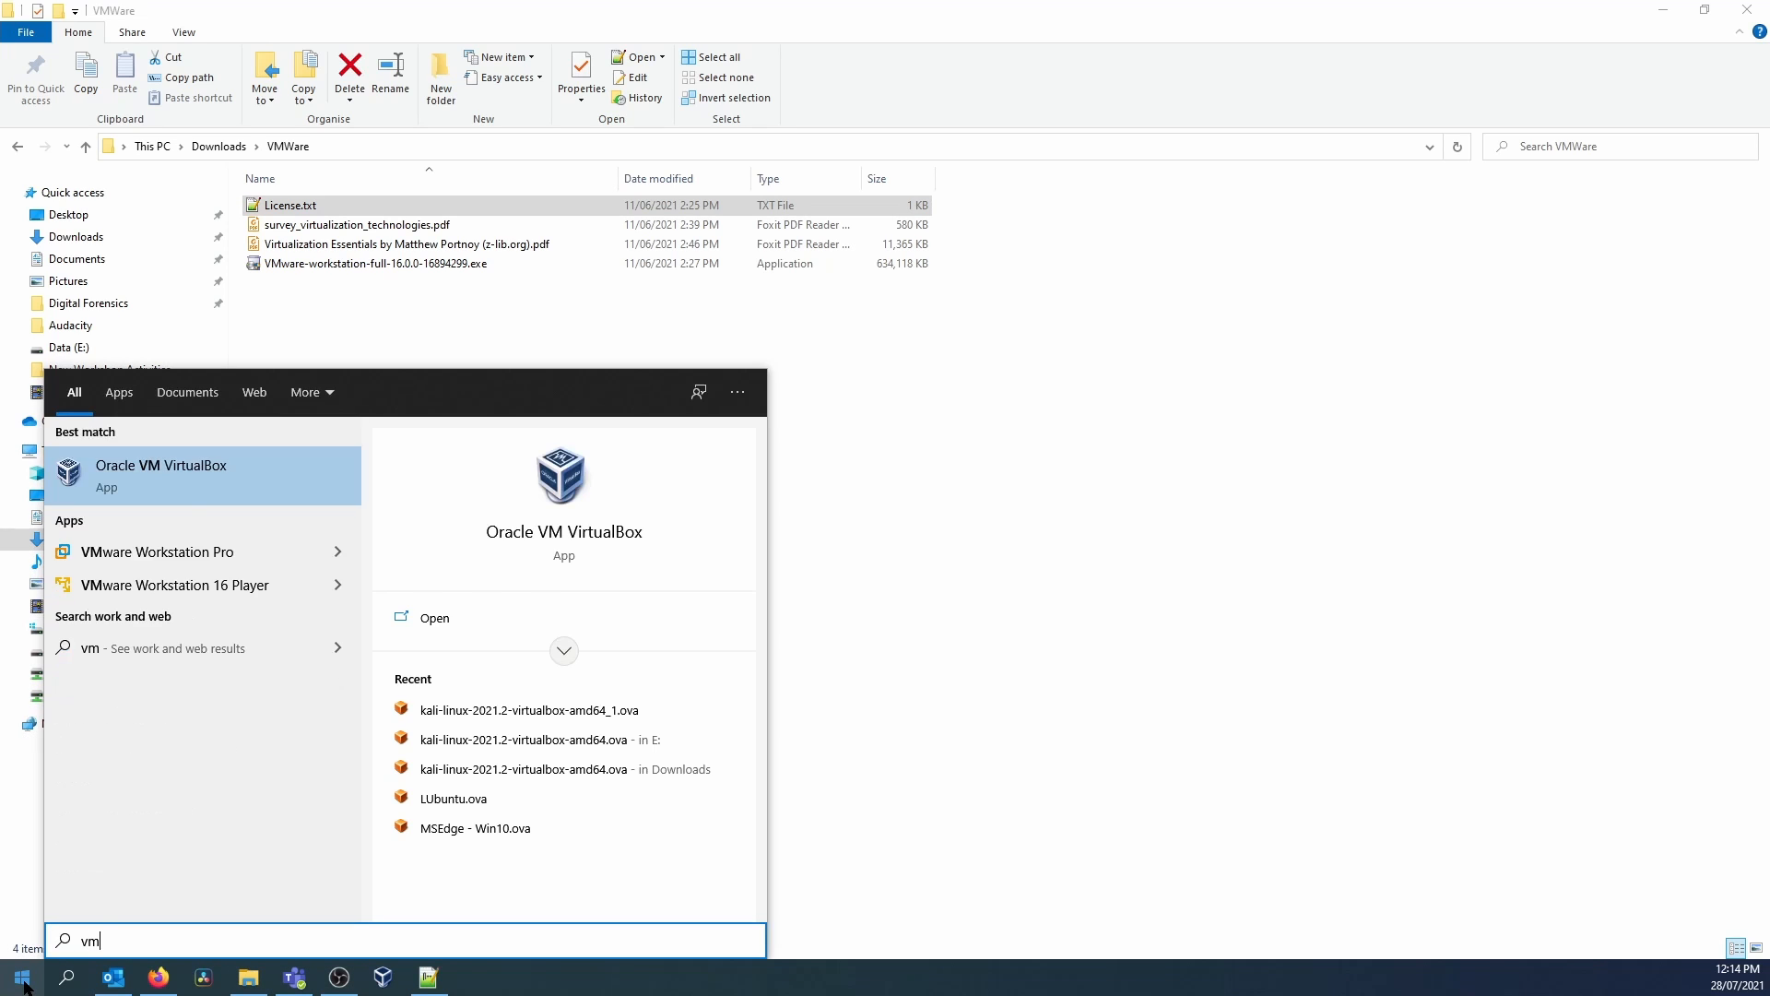
click(100, 557)
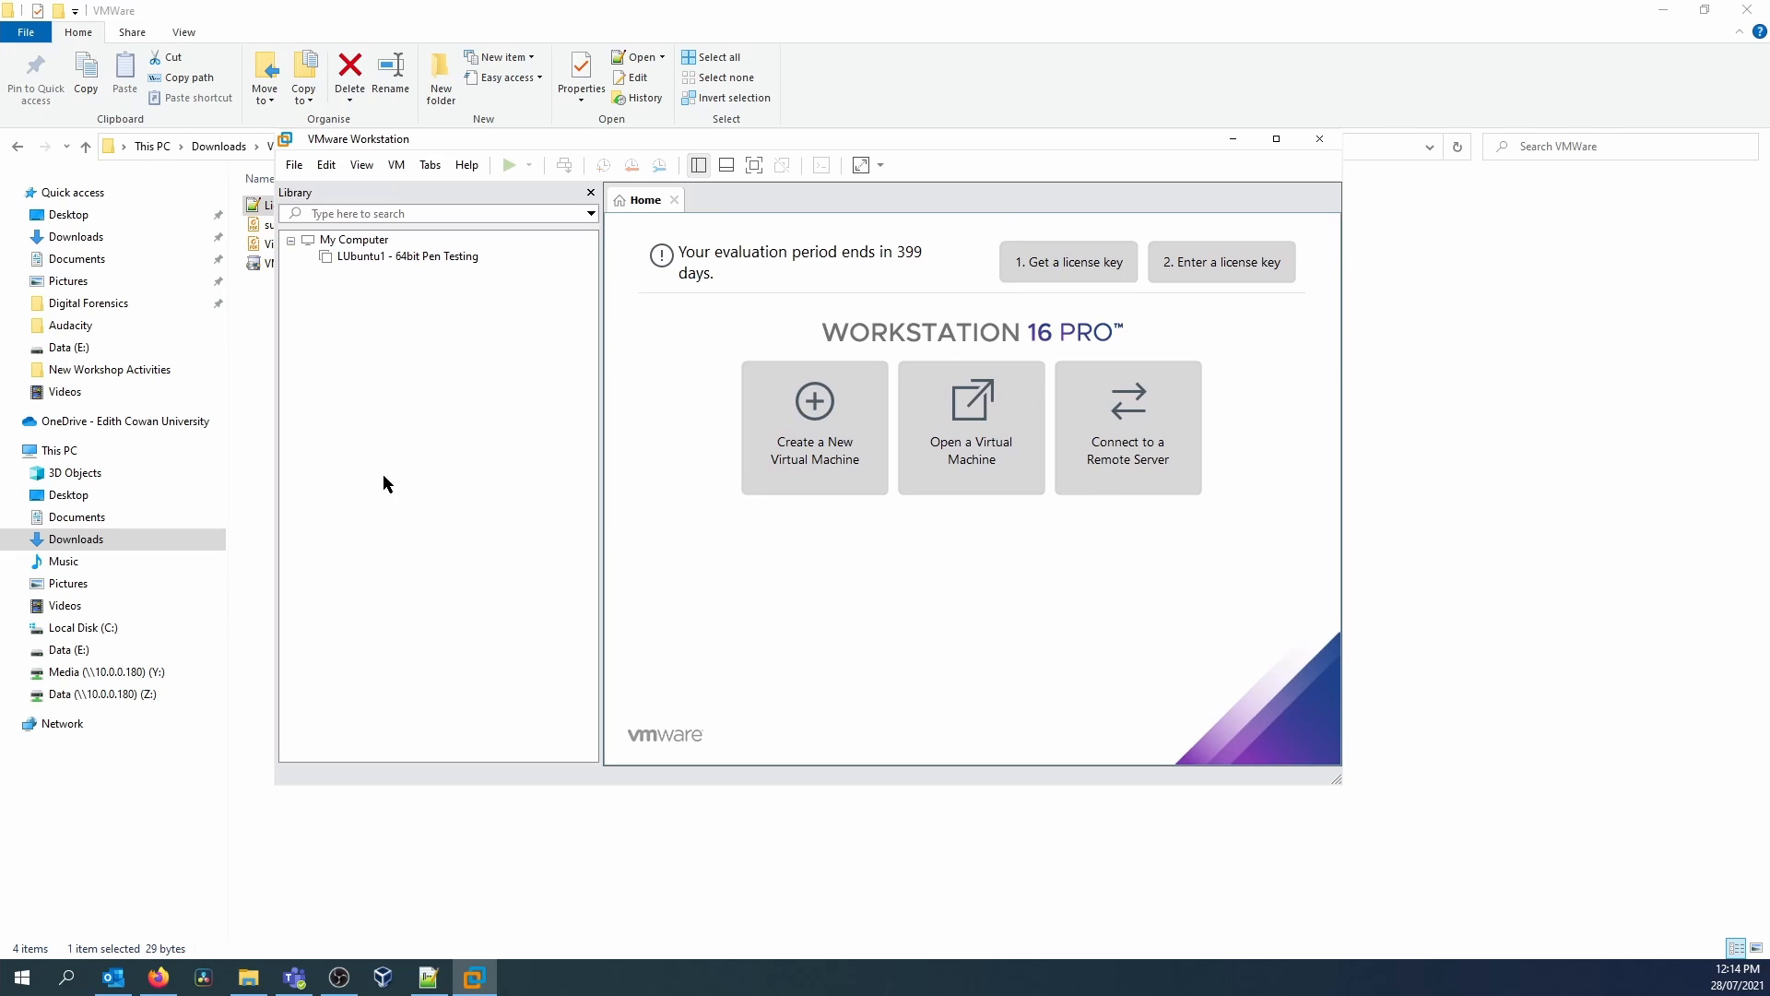
Step: Open the virtual machine file Kali-Linux-2021.2-vmware-amd64.vmx from the extracted kali-linux-2021.2-vmware-amd64 folder on Data (E:)
click(294, 166)
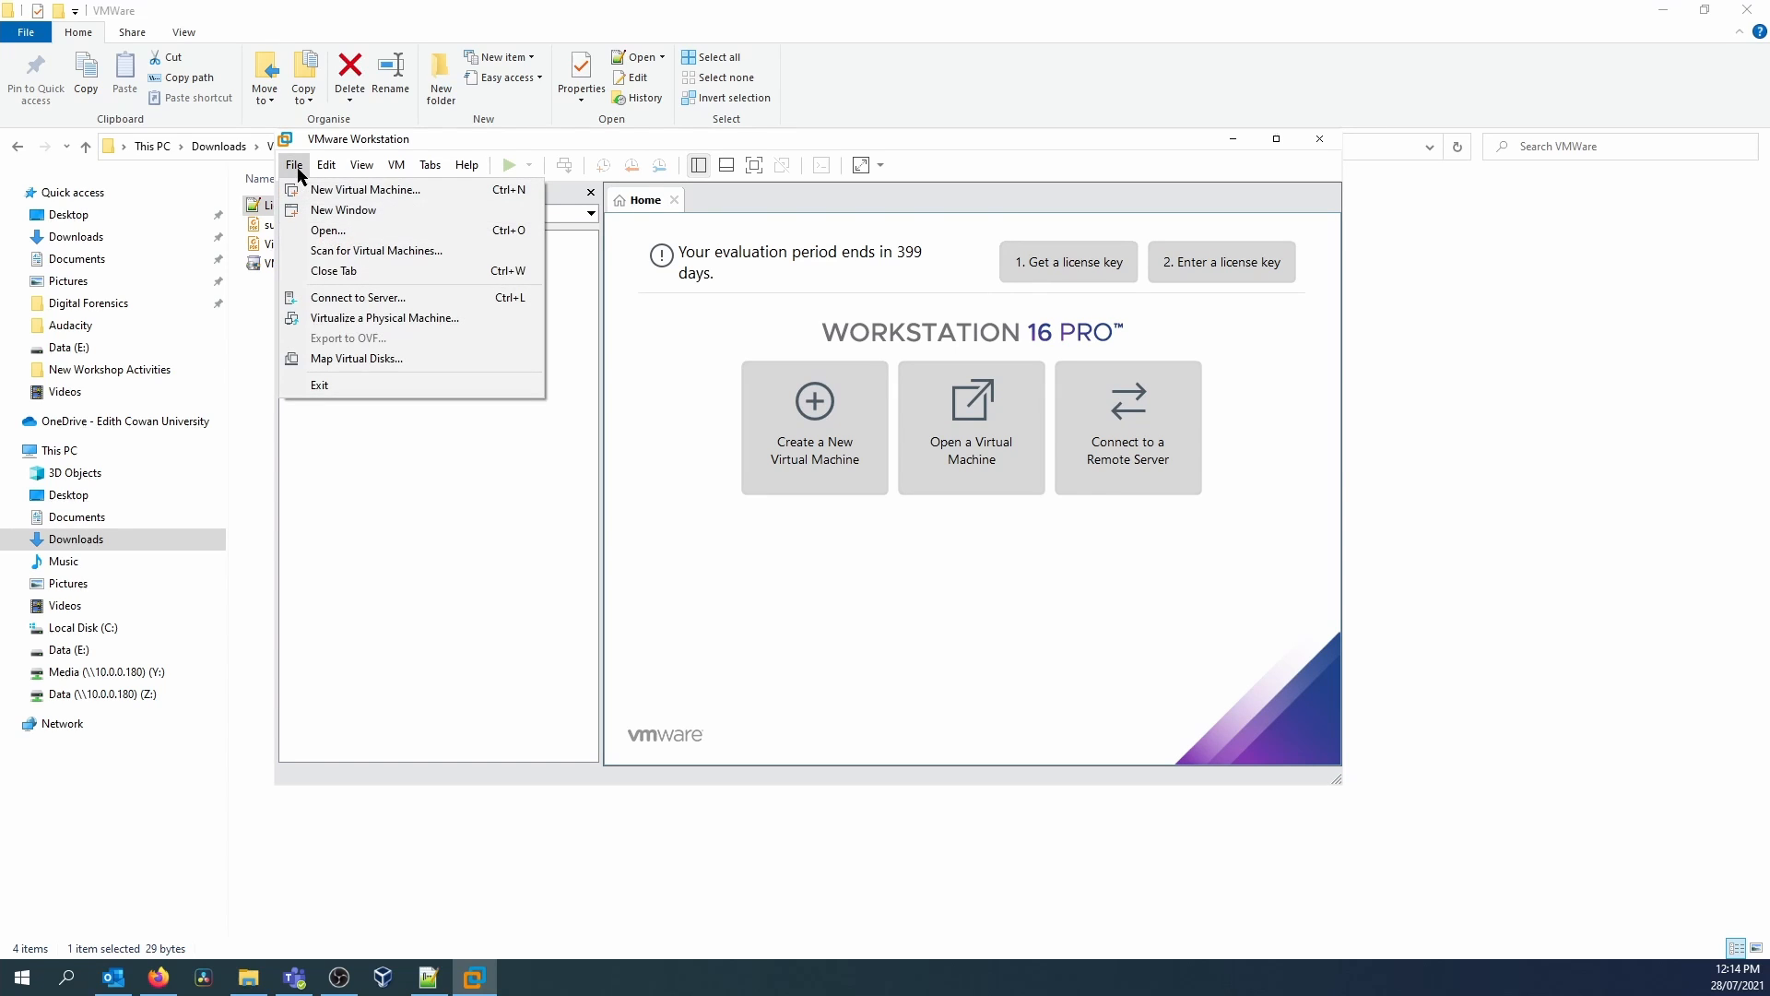
click(304, 232)
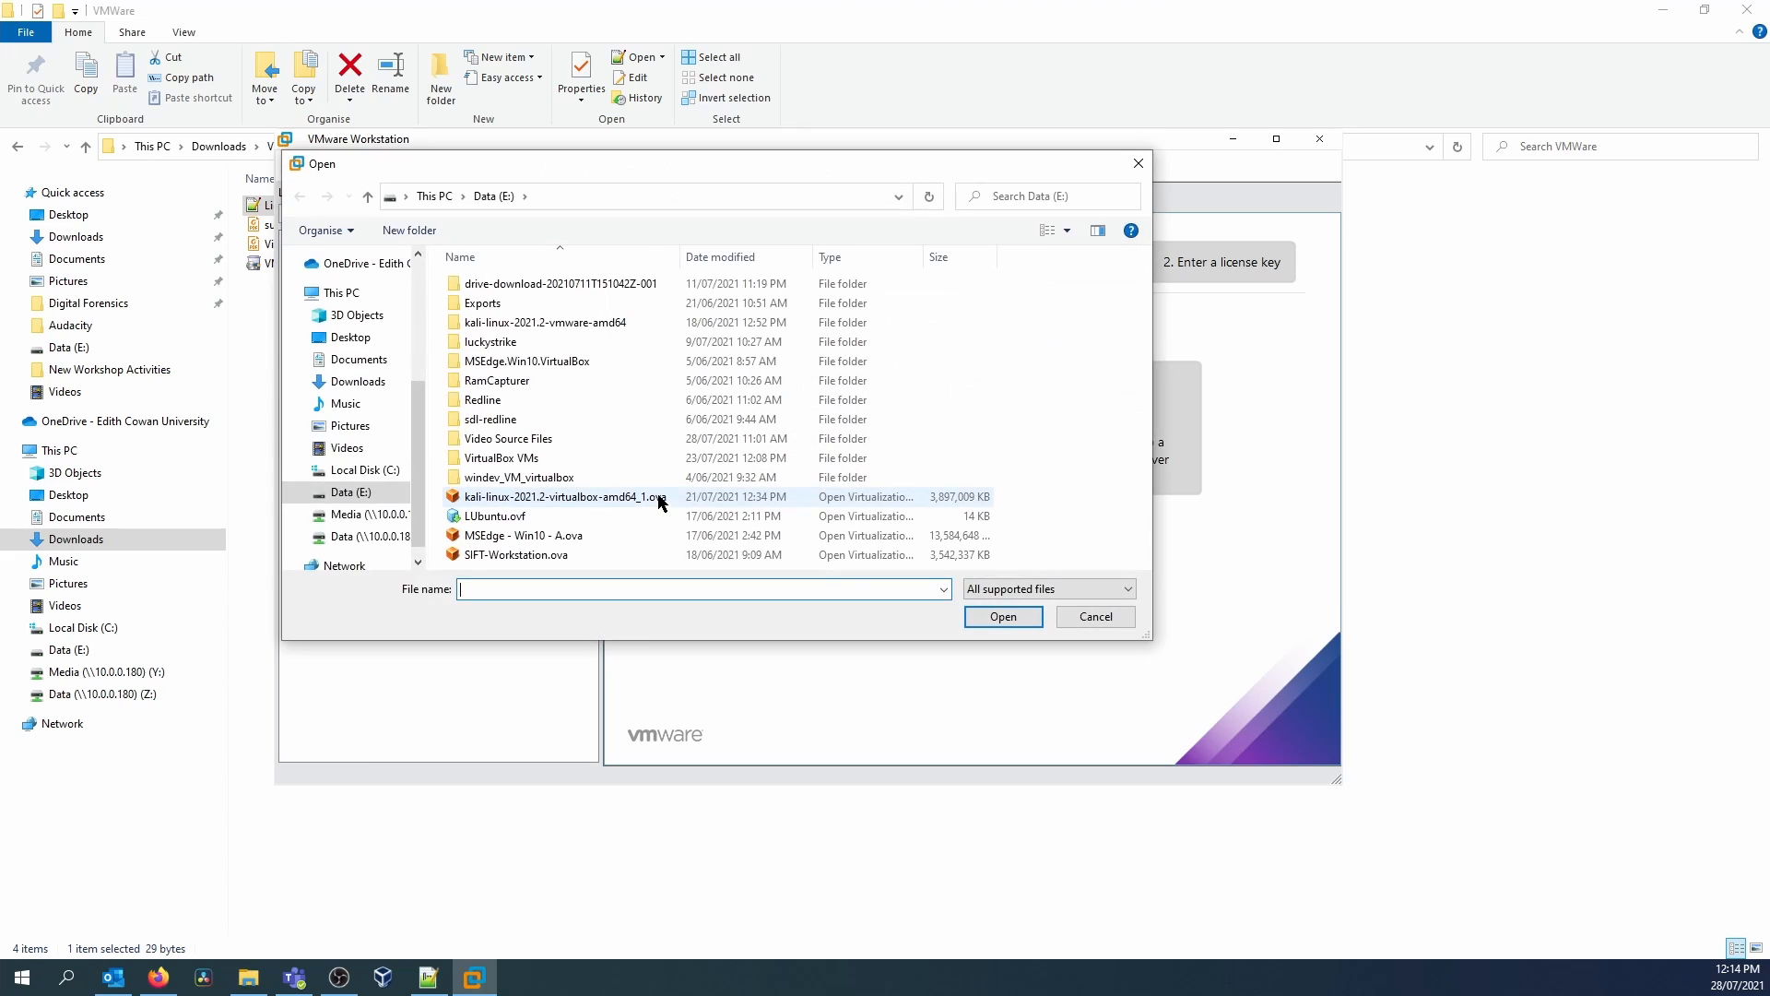
double_click(514, 322)
double_click(498, 286)
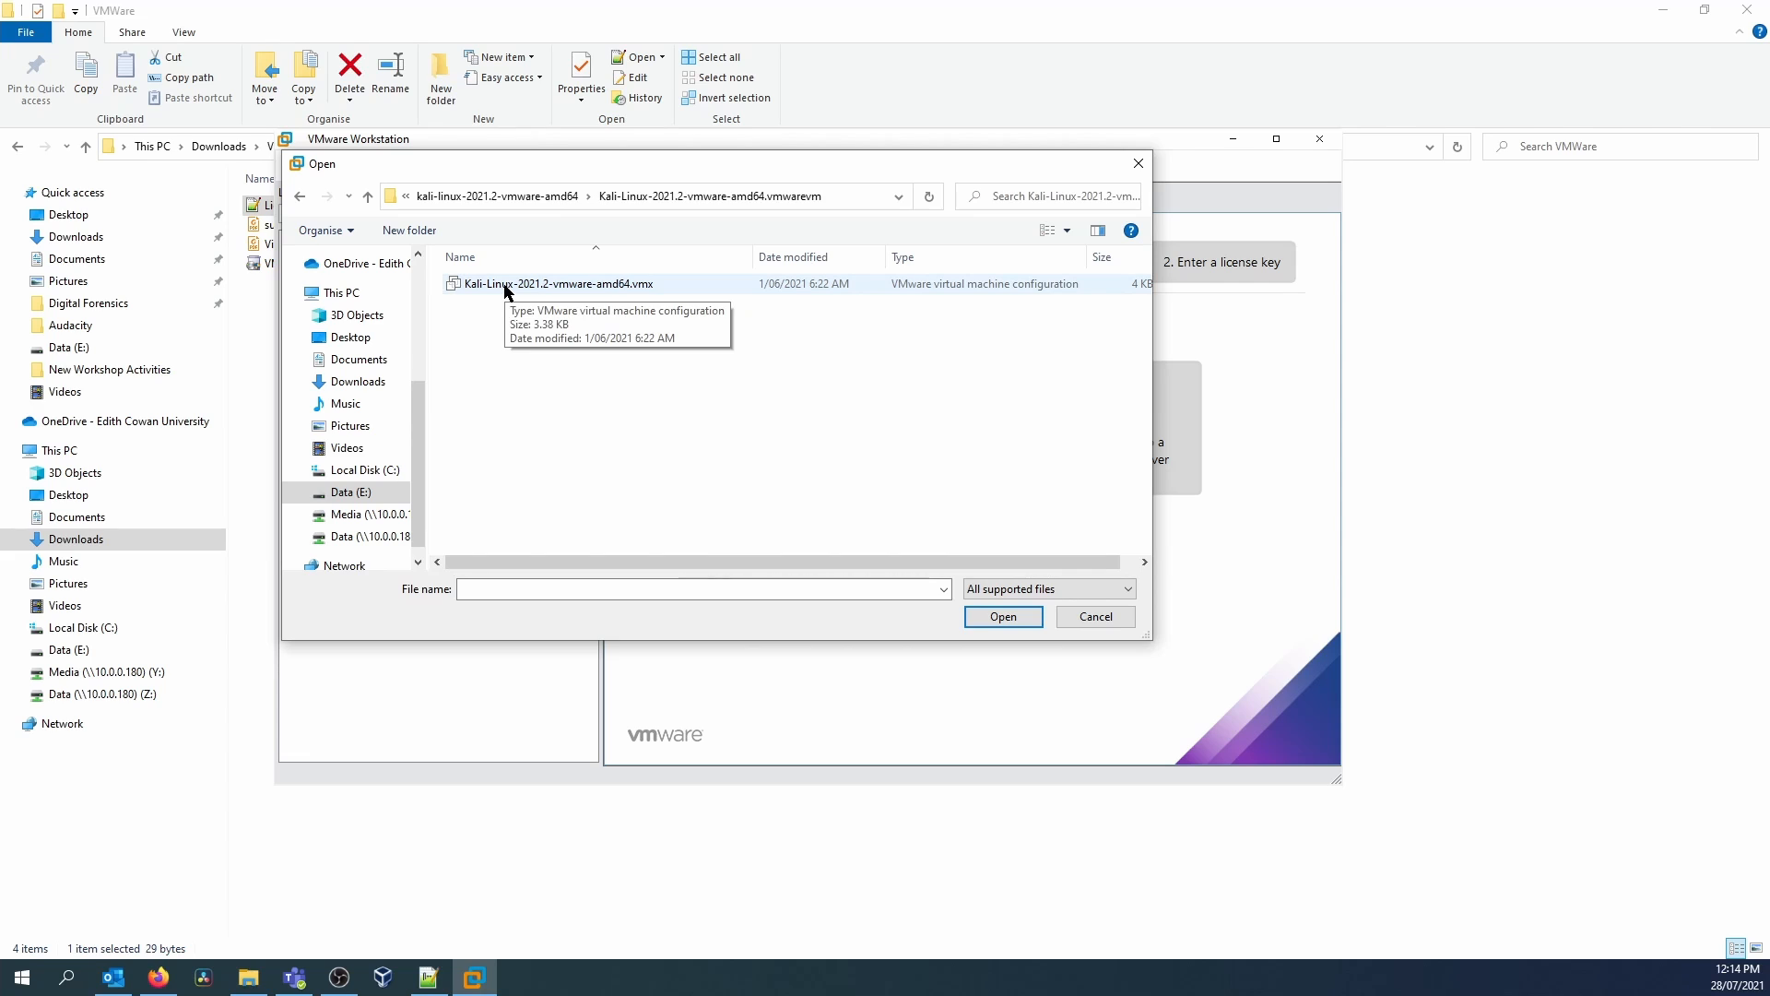
click(505, 285)
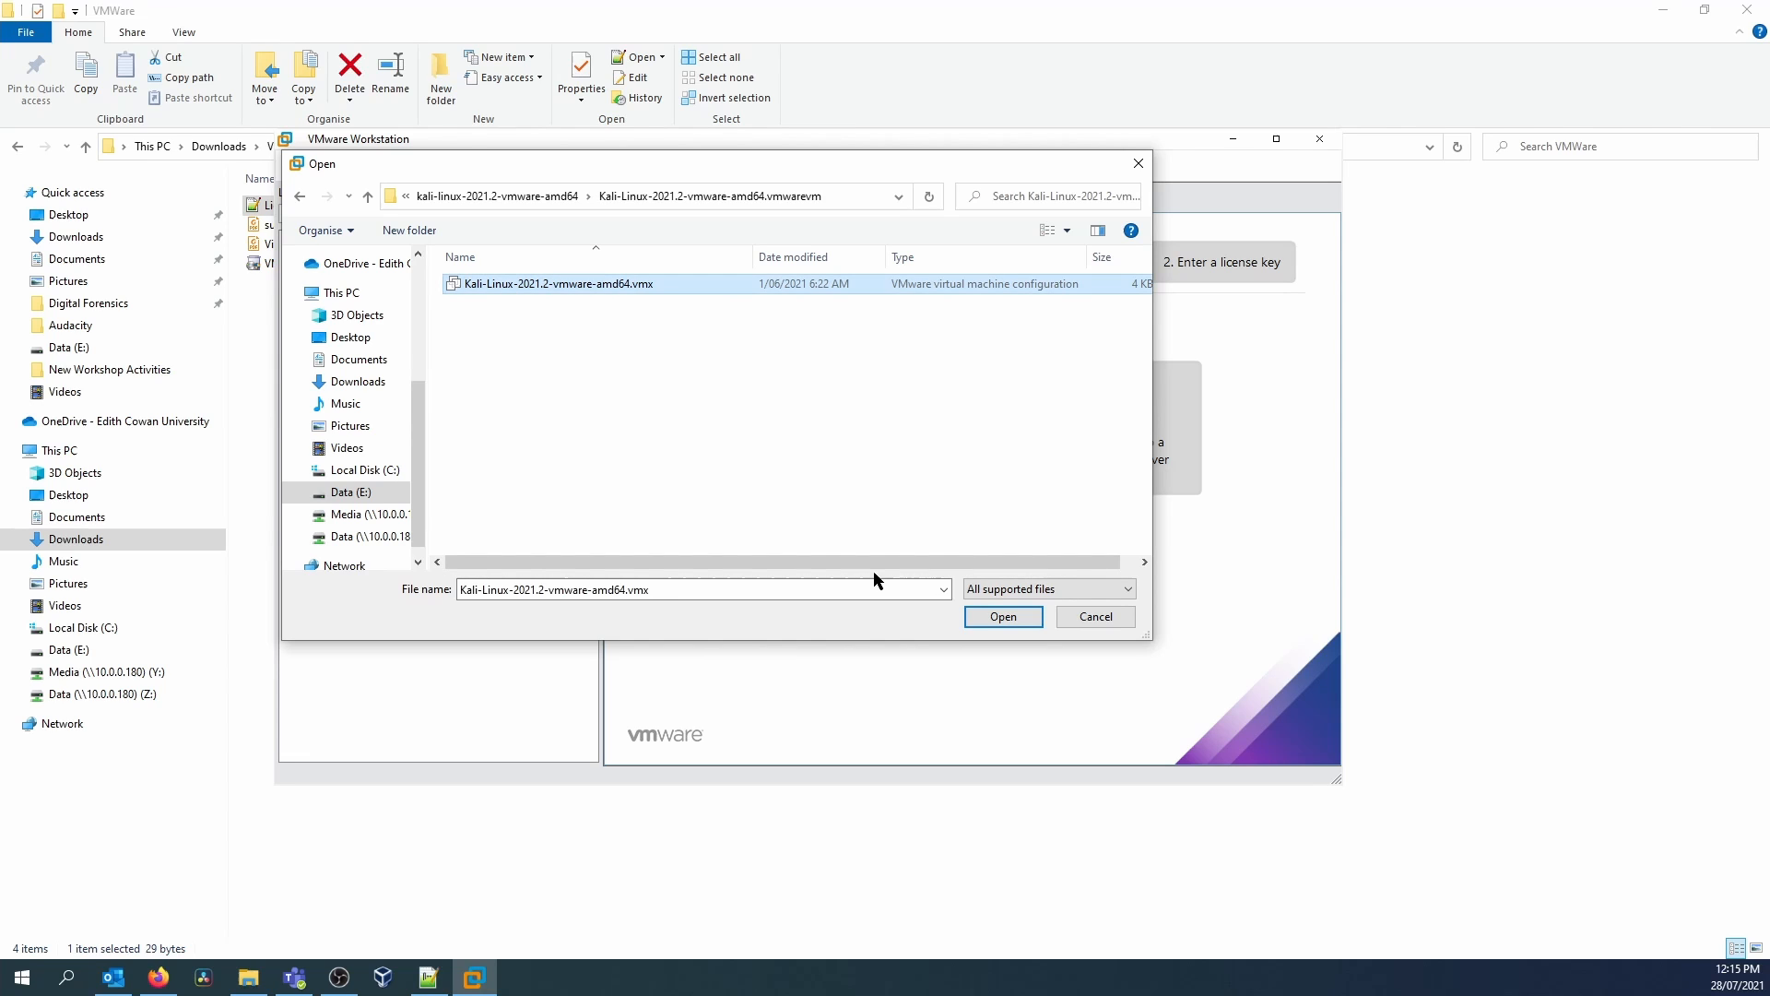
click(985, 614)
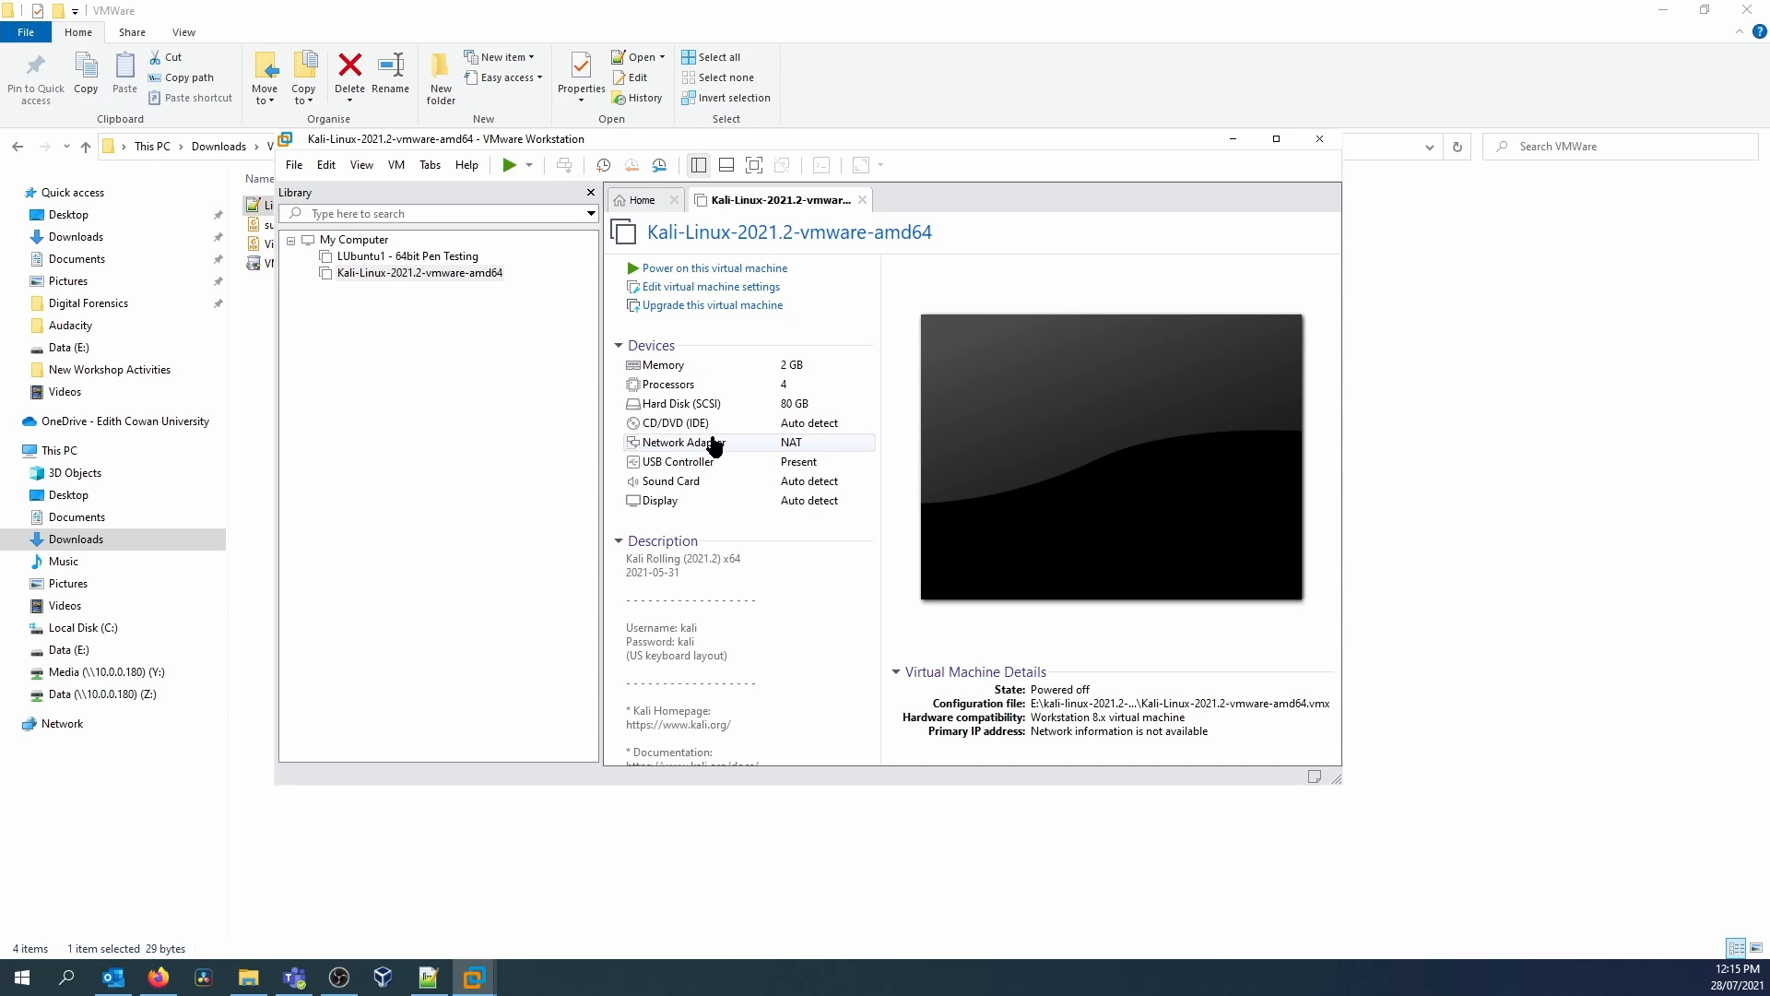
Step: Set the Kali virtual machine's memory to 4096 MB
click(791, 373)
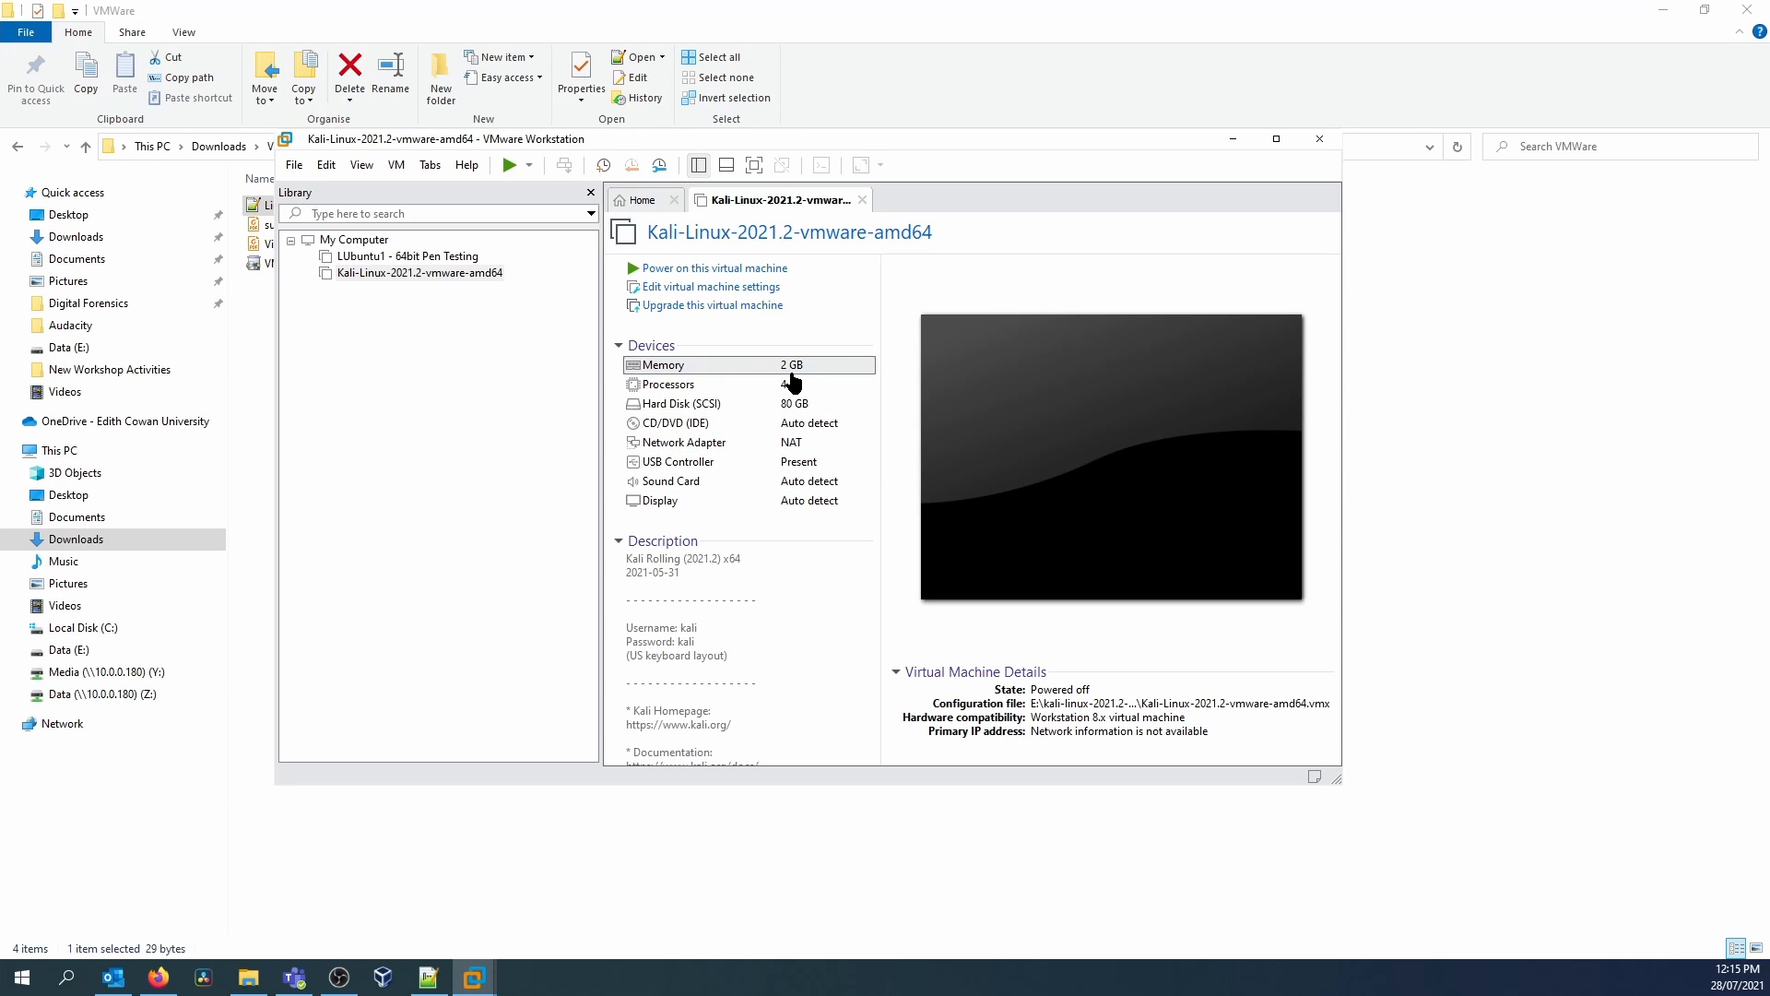
double_click(773, 367)
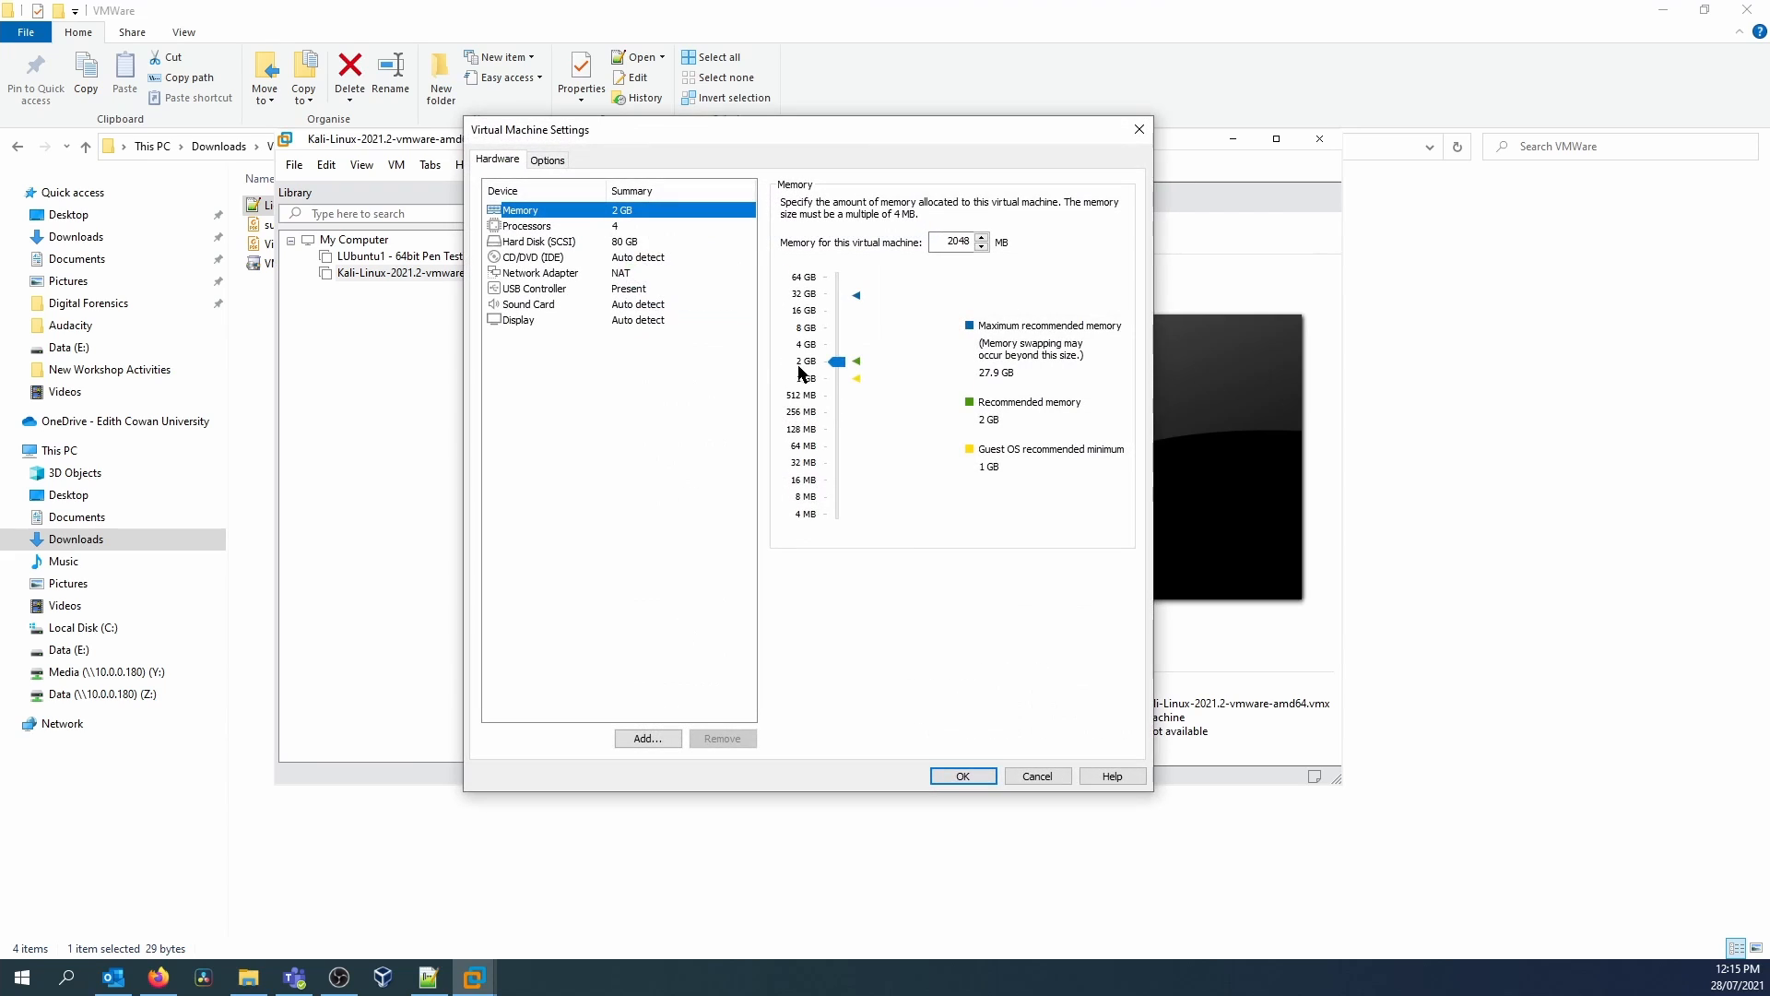
double_click(944, 236)
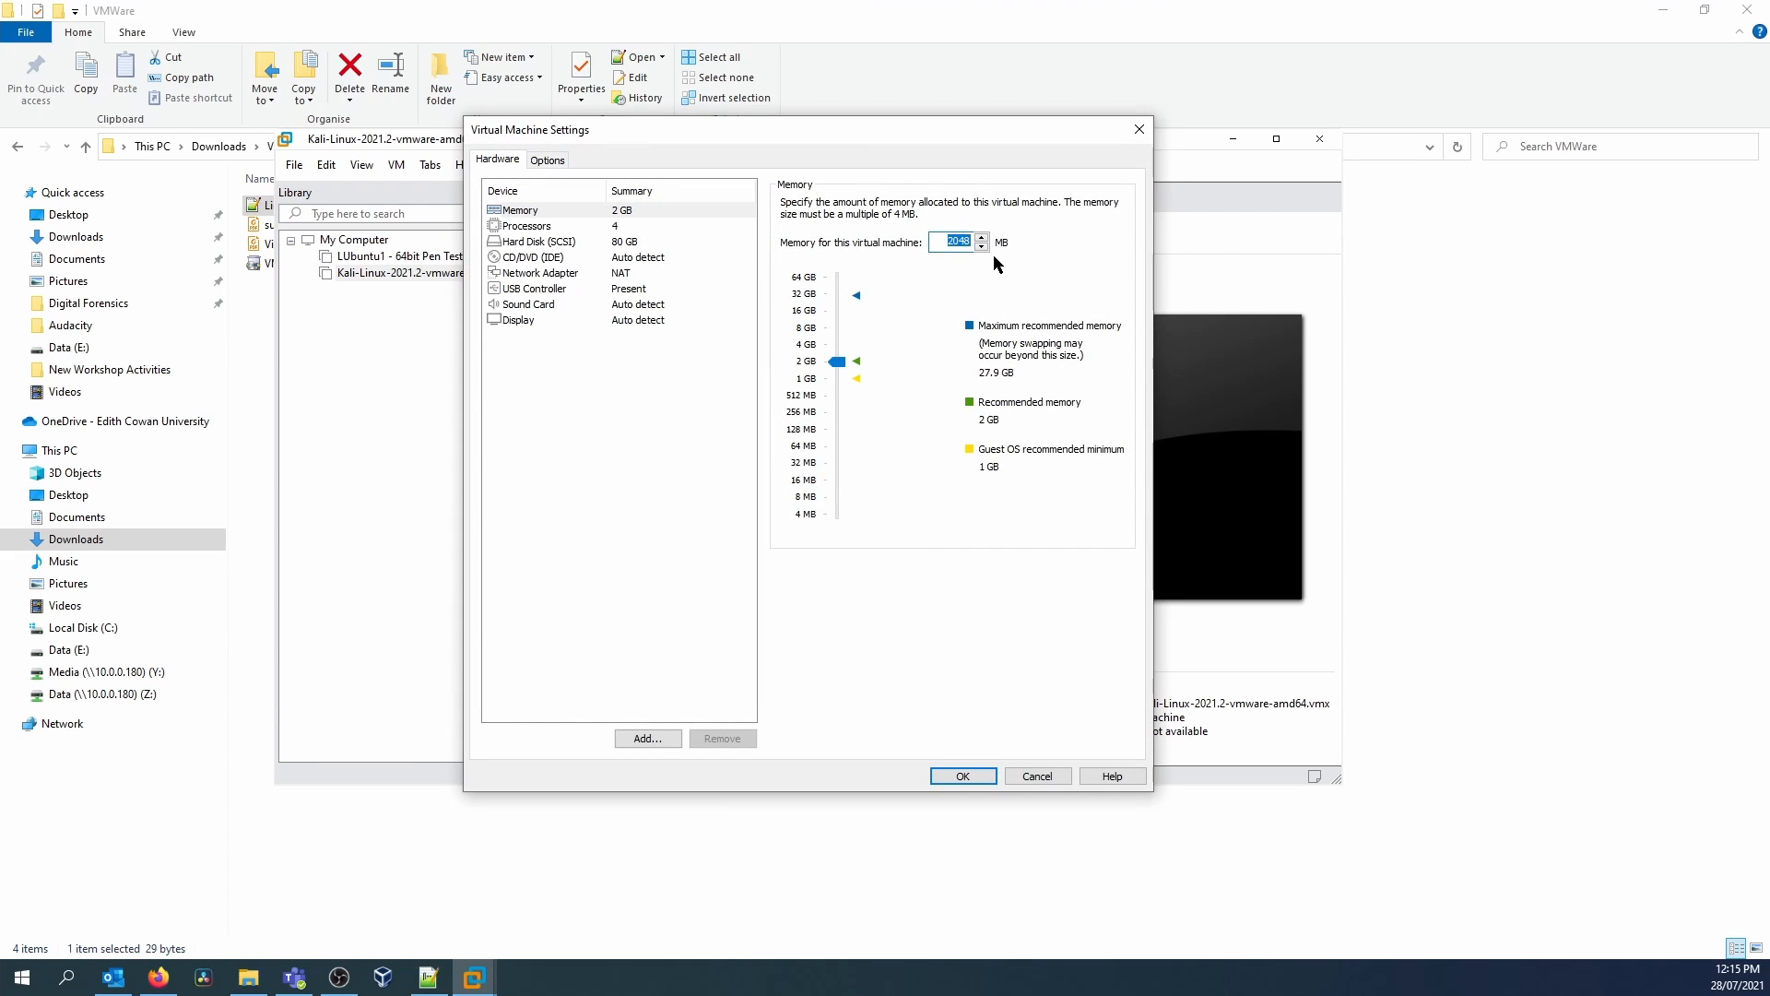
text(4096)
key(Return)
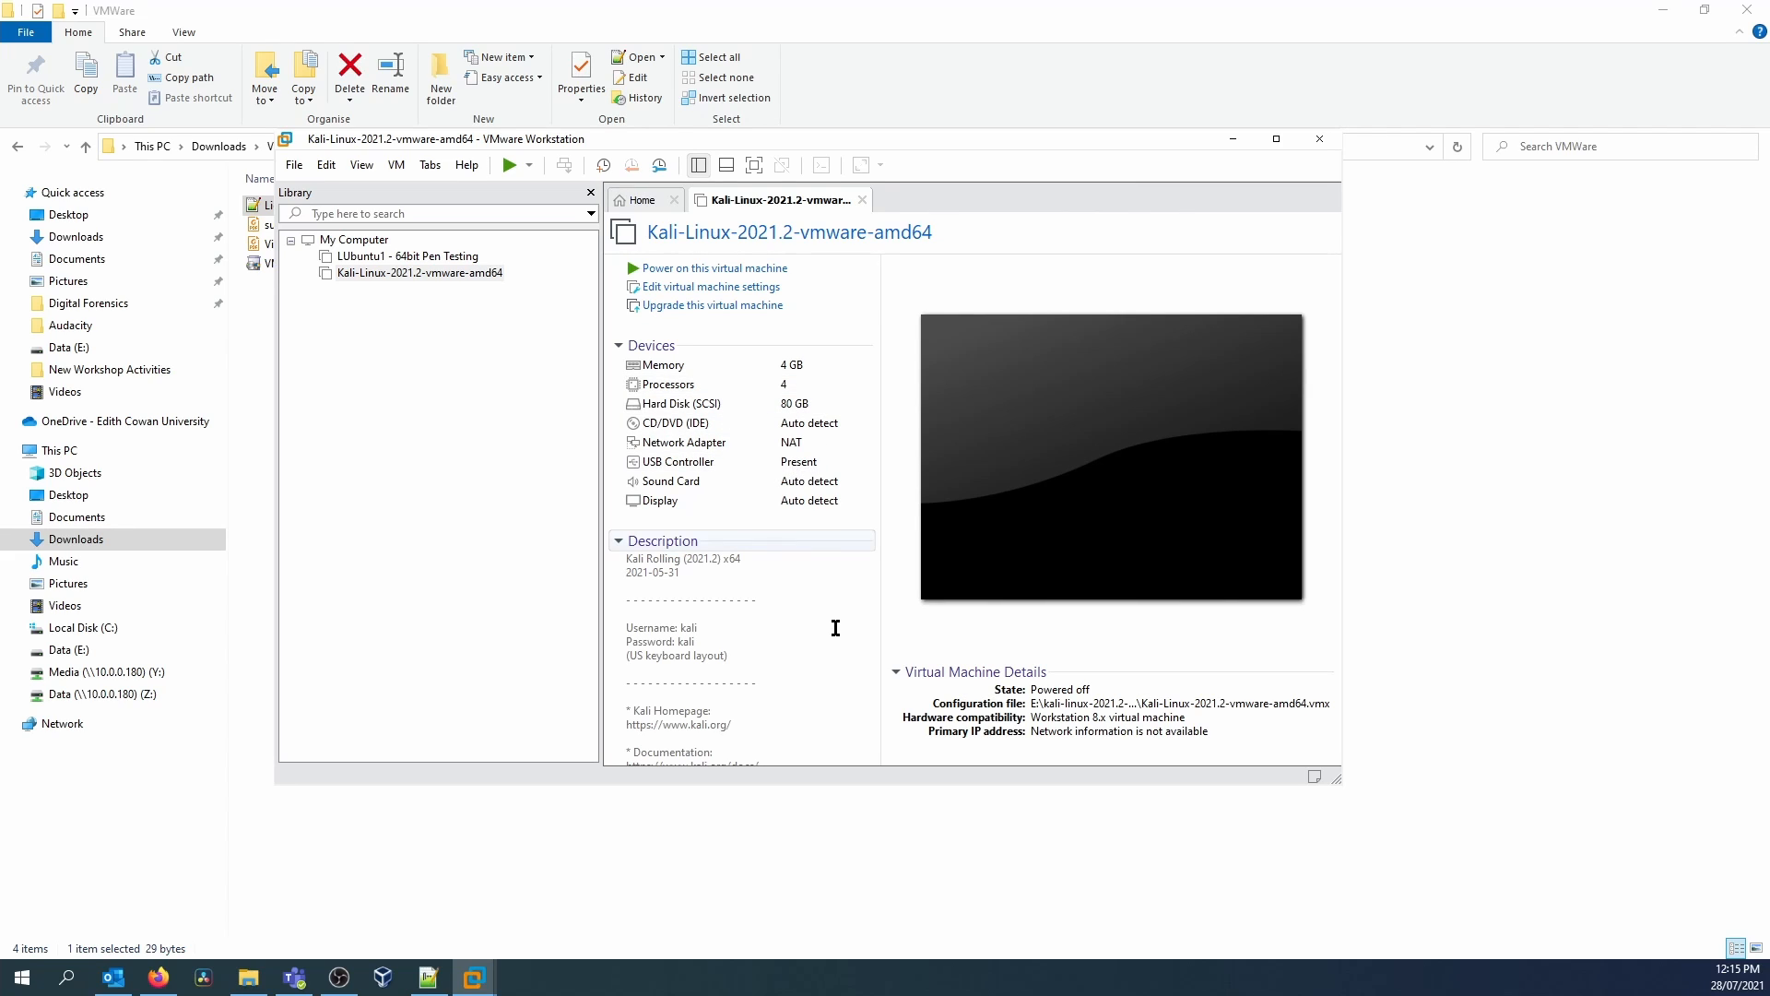
Step: Power on the Kali virtual machine, declare it as copied, and reposition the window so it fits on screen
click(684, 269)
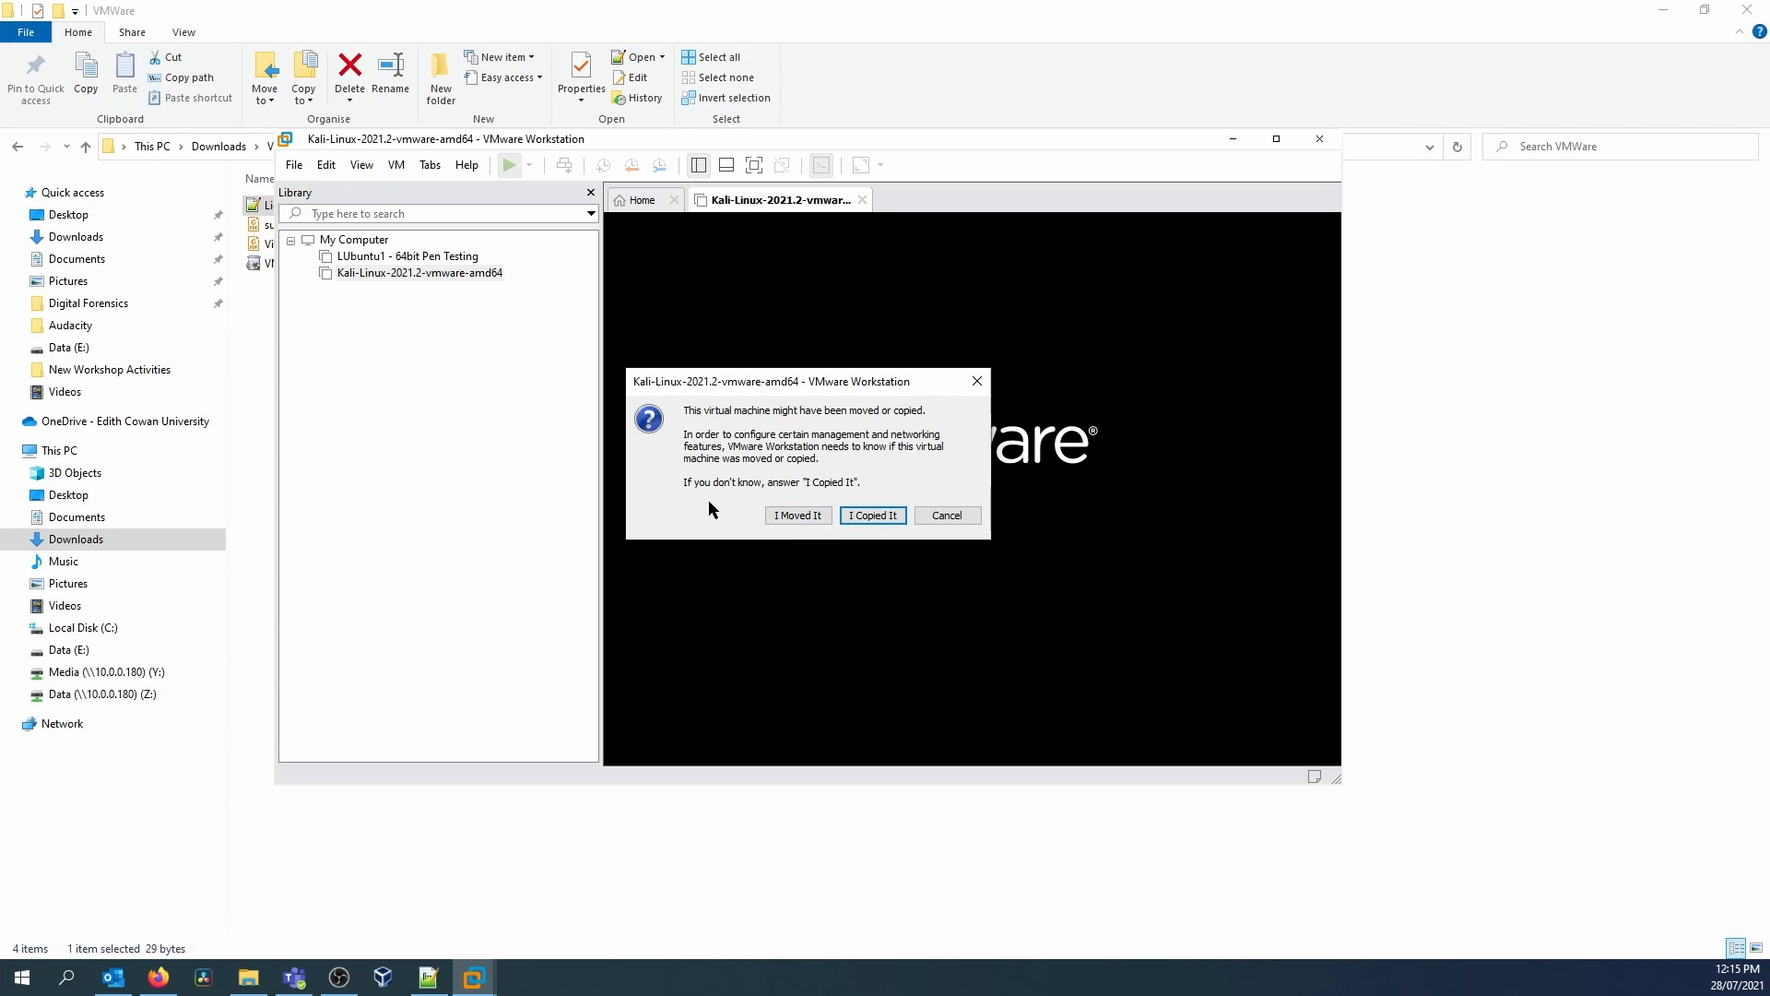
click(871, 516)
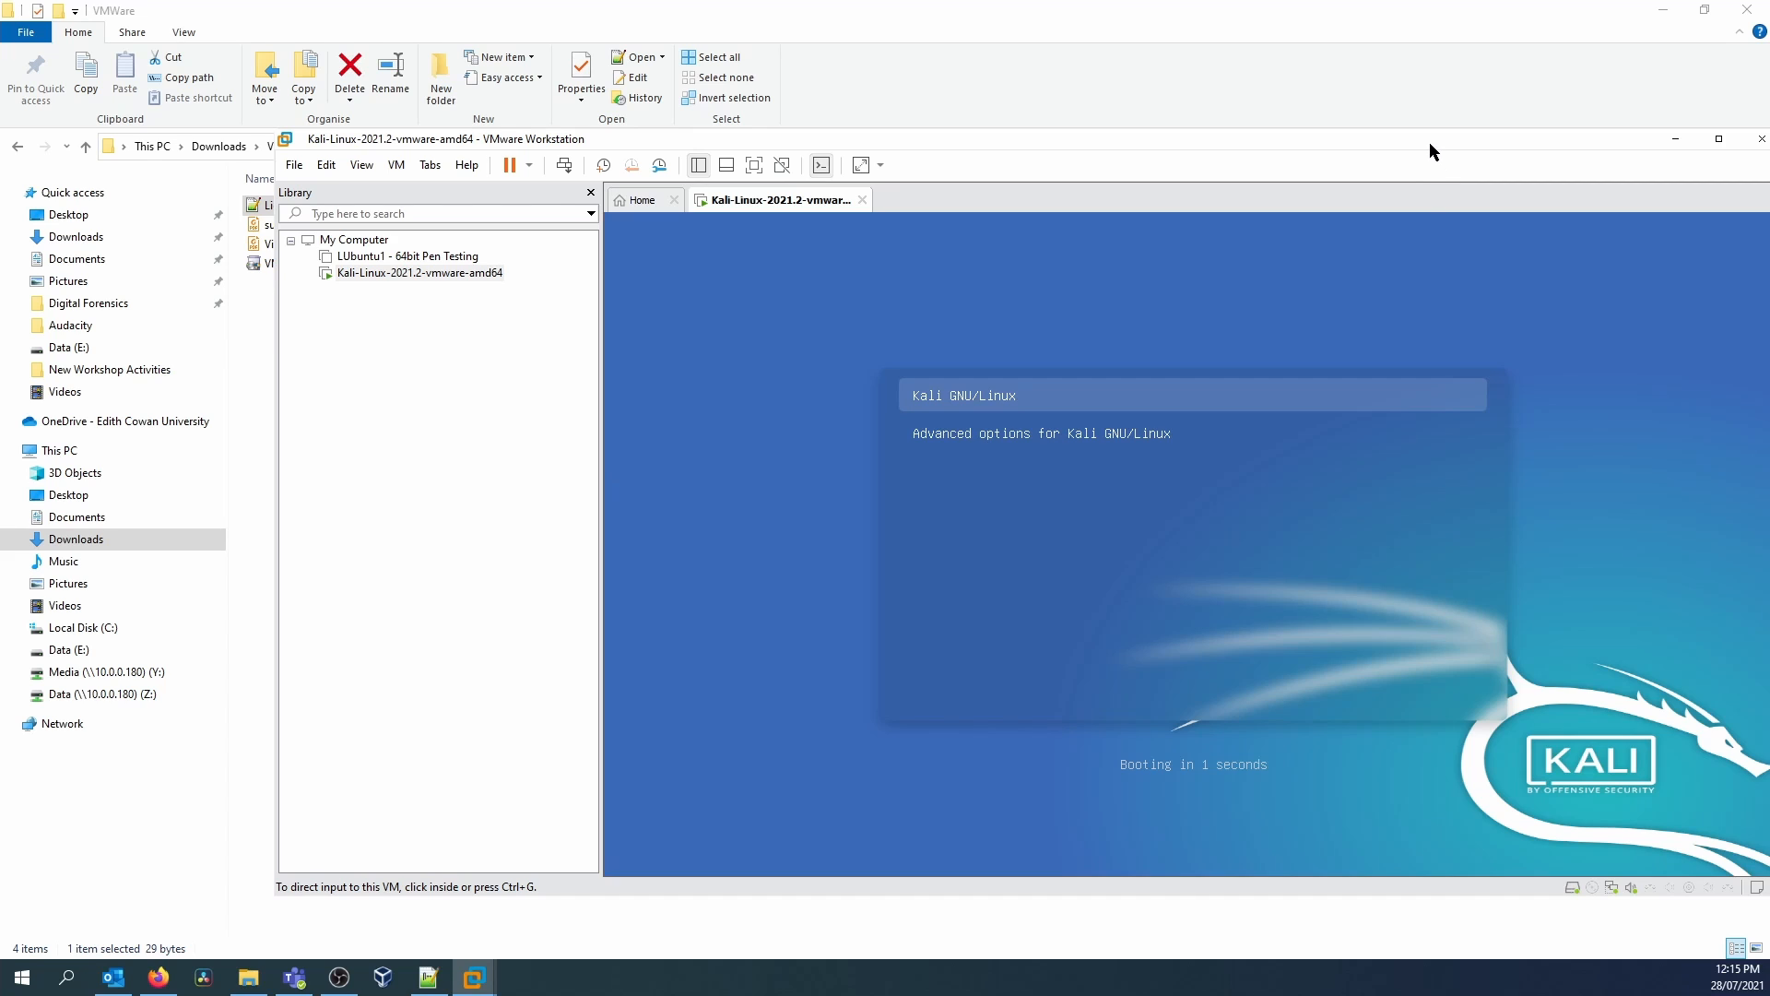
drag(1429, 142, 1239, 102)
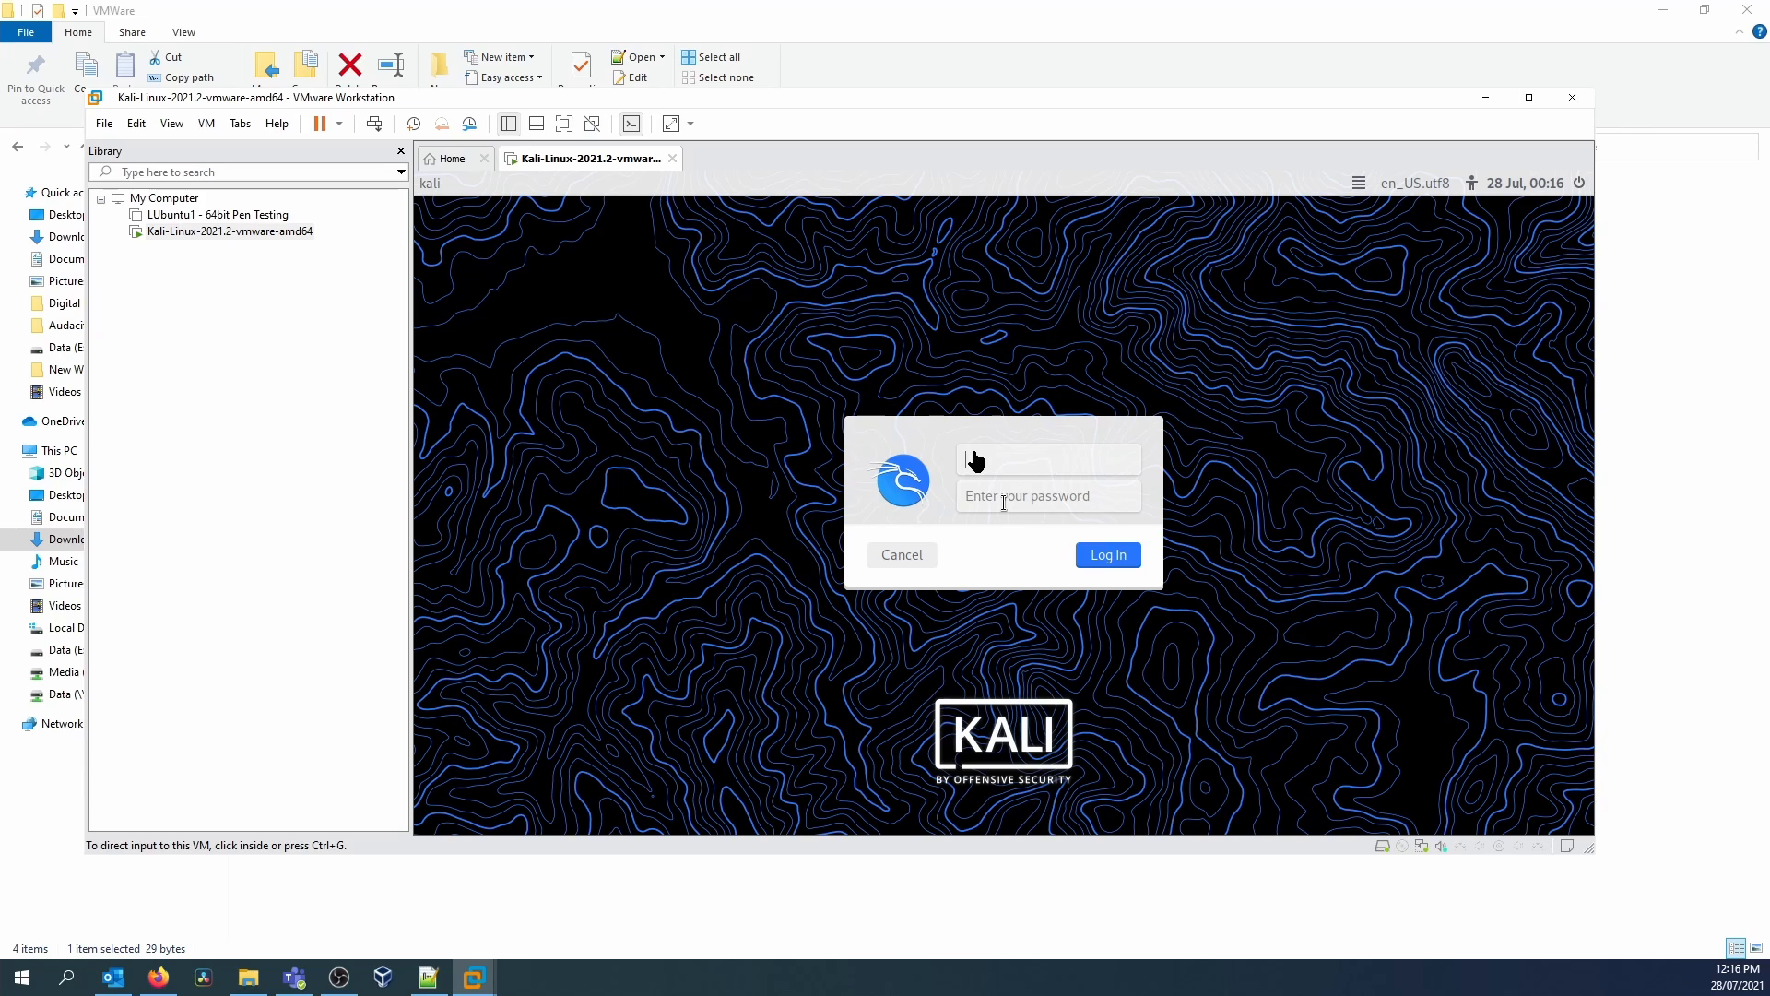
Step: Log in to the Kali virtual machine with the default username and password
click(974, 457)
text(kali)
key(Tab)
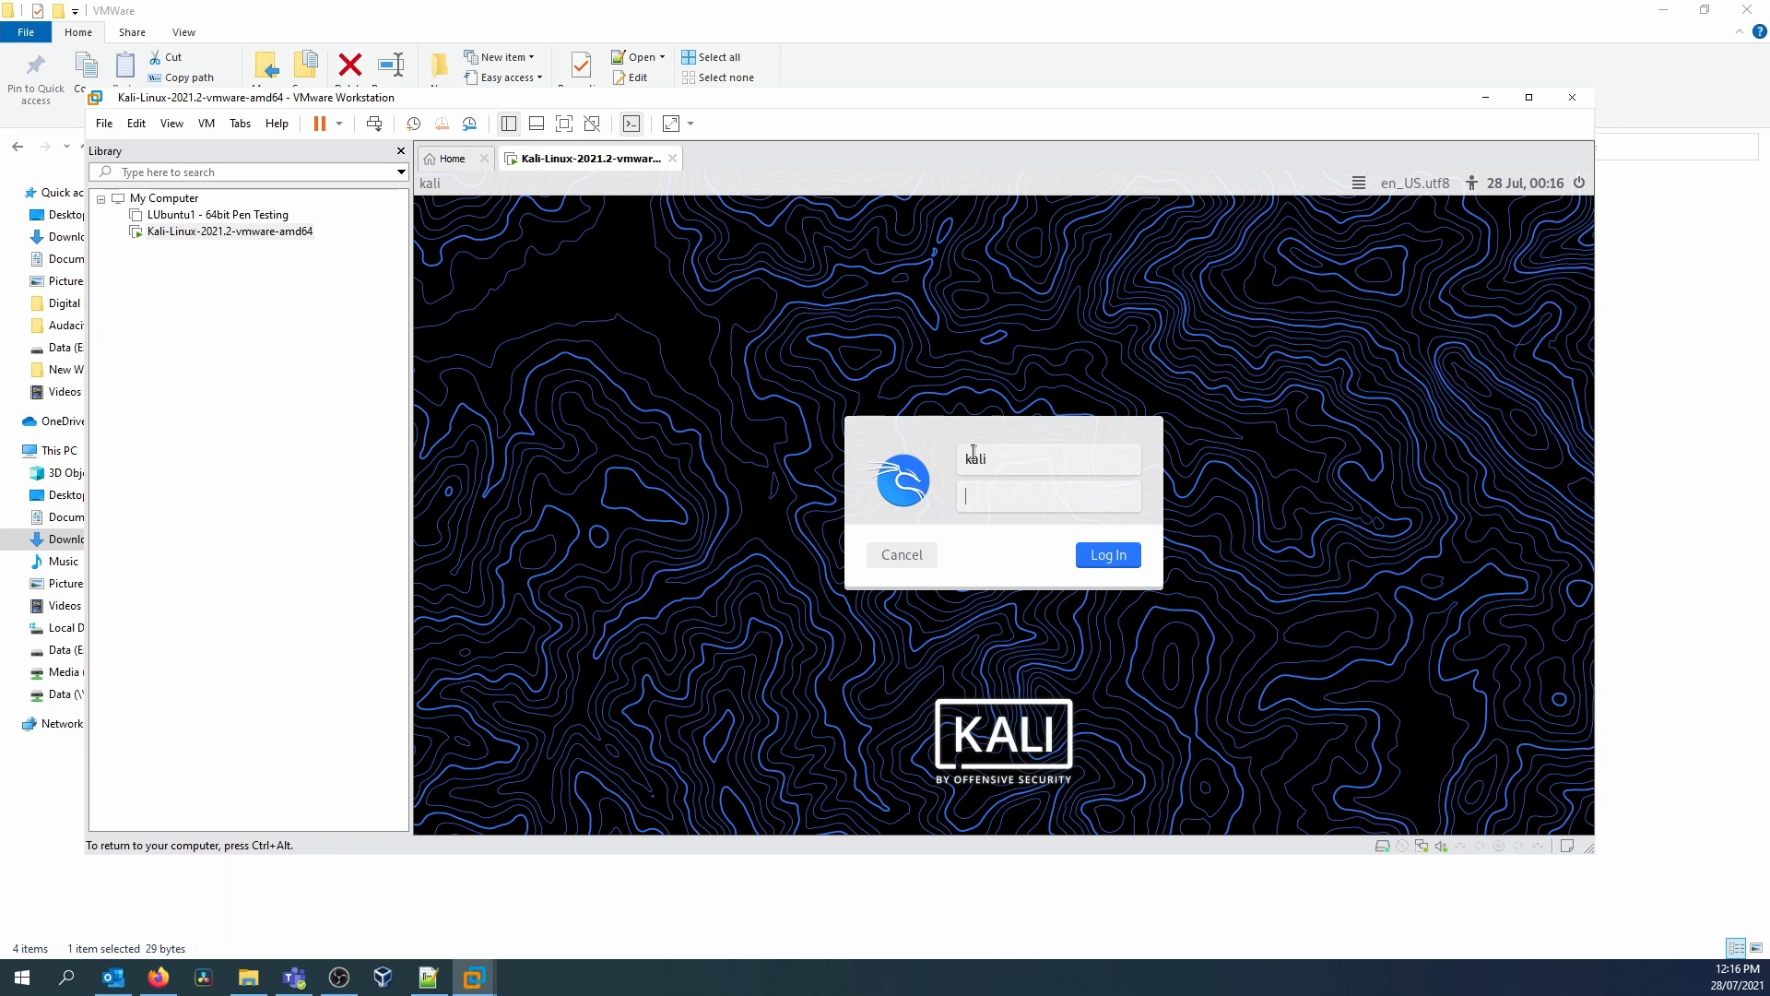
text(kali)
key(Return)
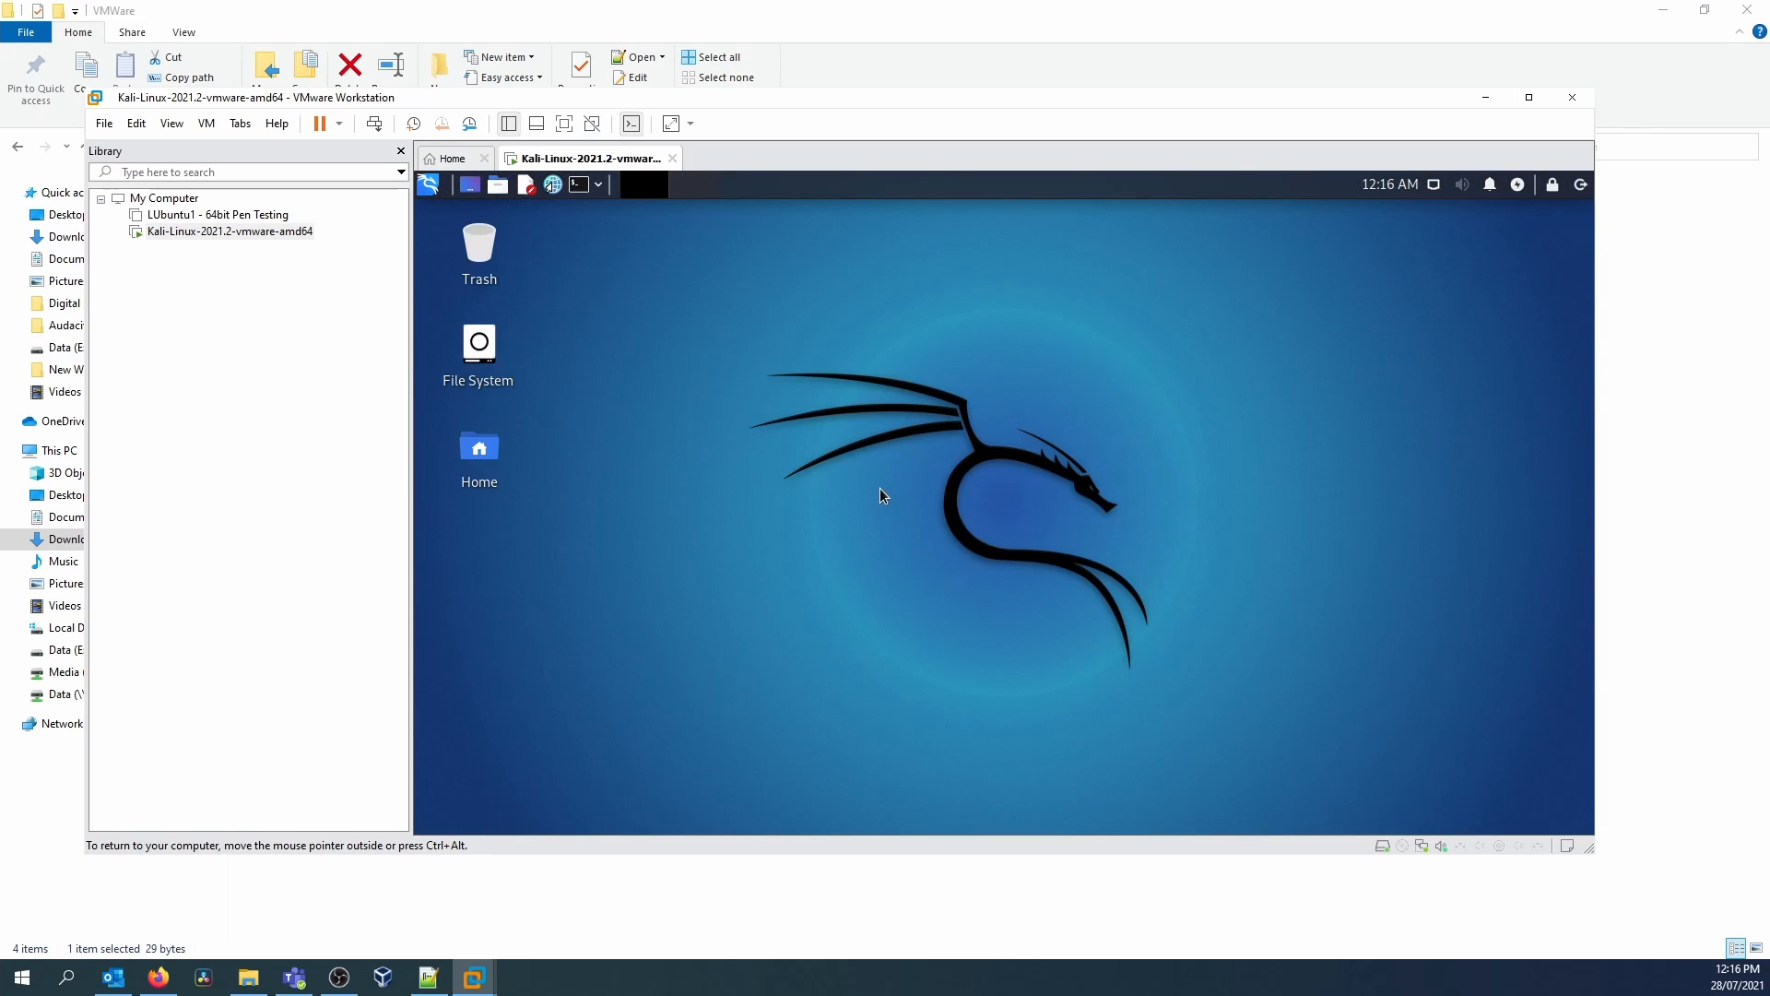
Step: Open a terminal on the Kali desktop, and shut down the virtual machine
click(578, 185)
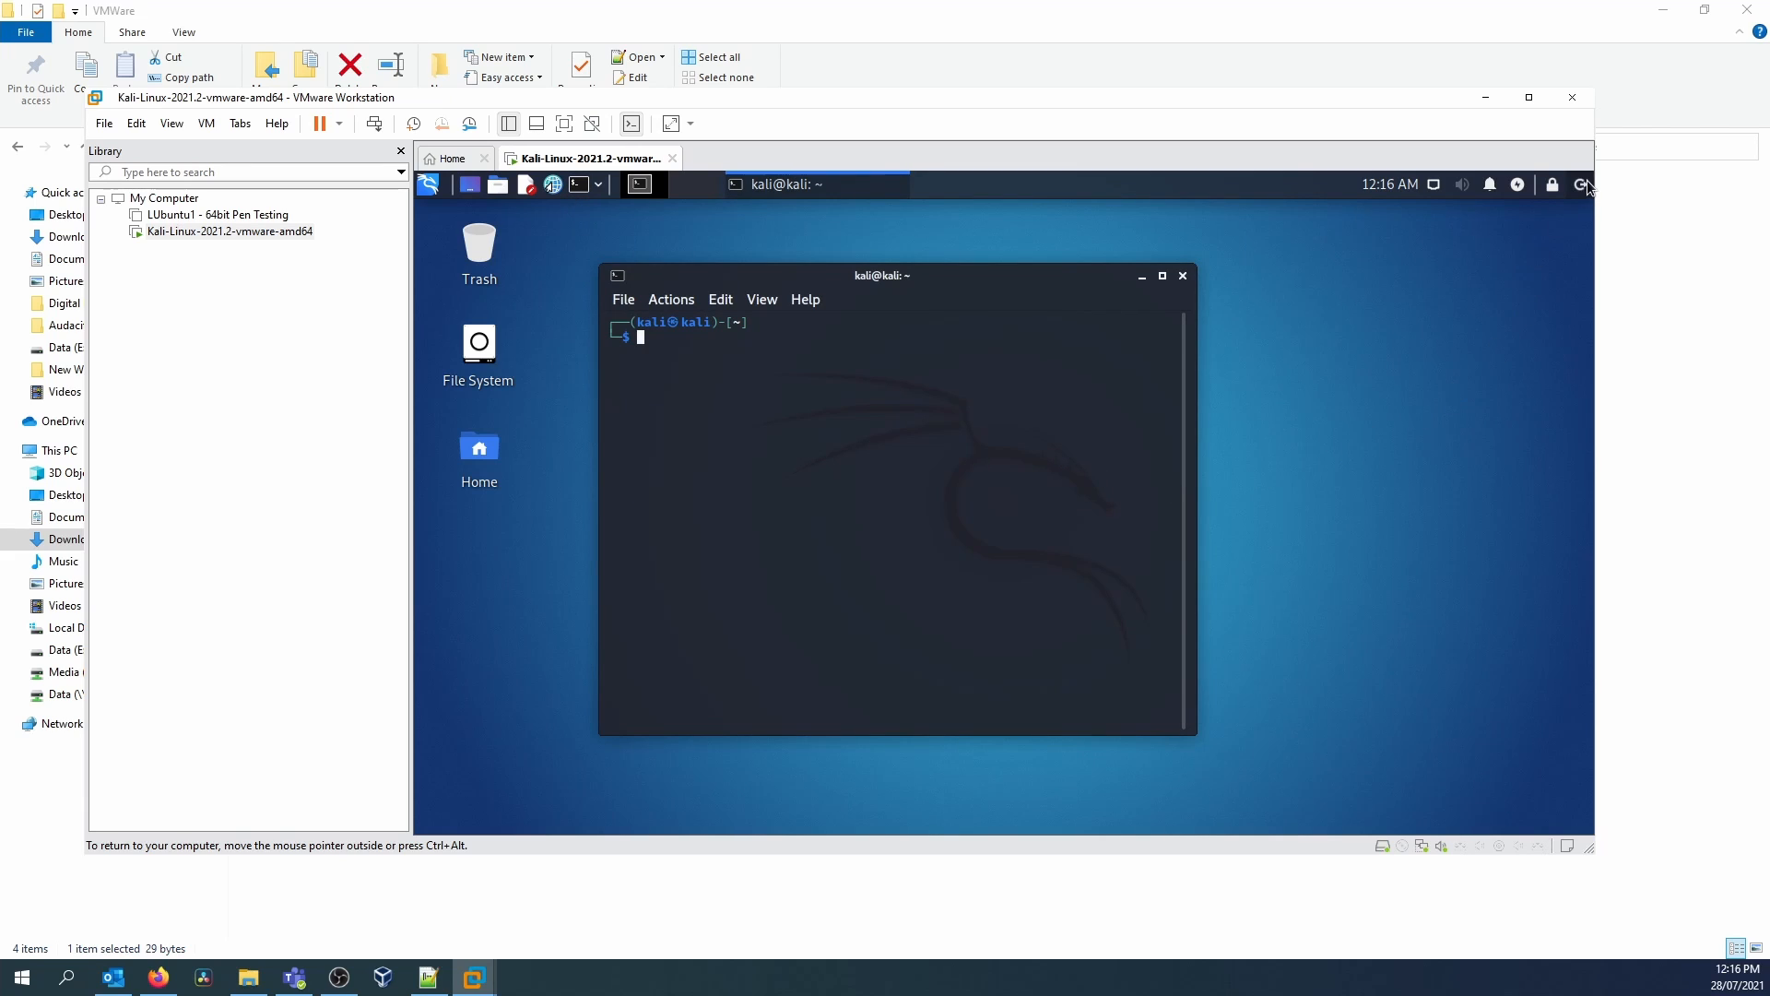
click(1587, 184)
click(1153, 474)
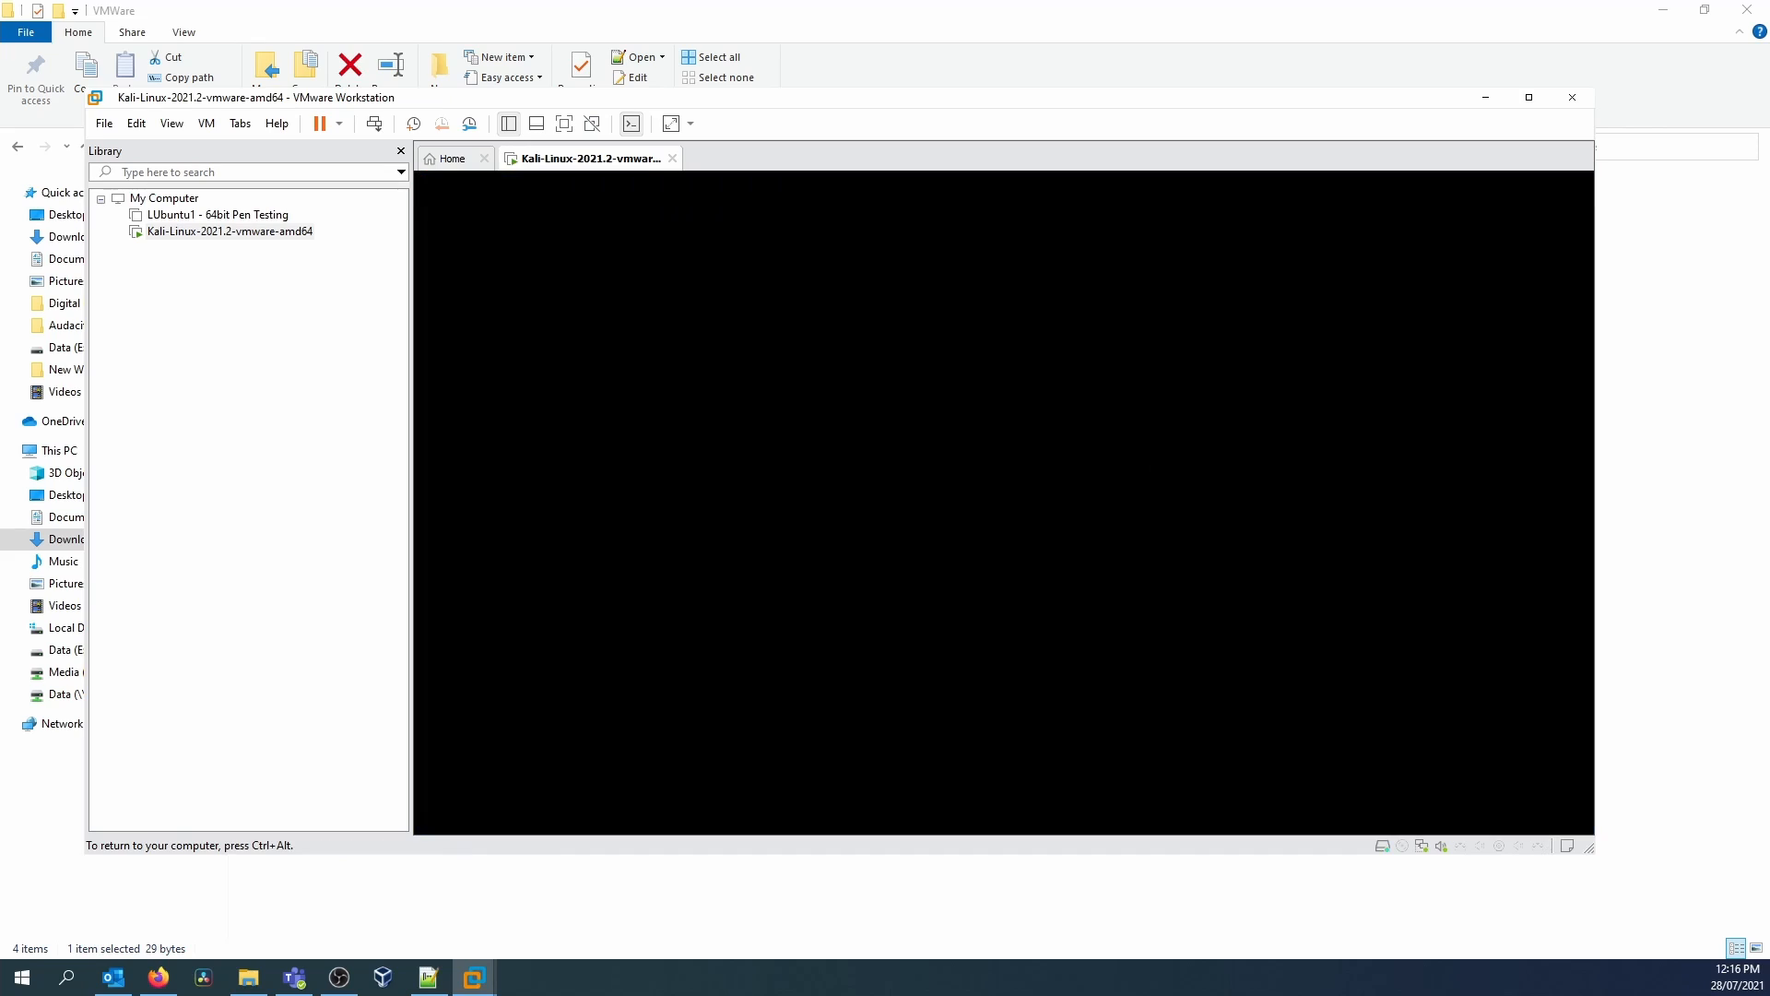